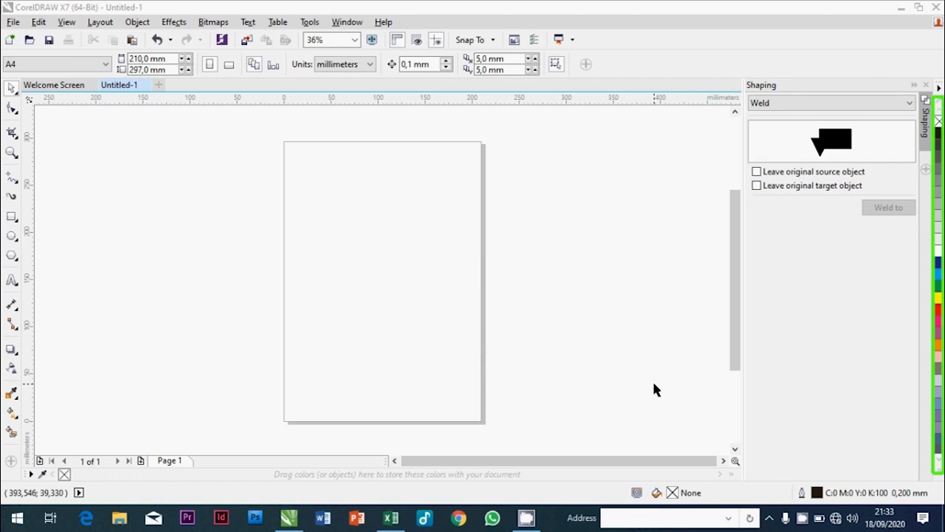
Step: Display the CMYK Palette and the RGB Palette alongside the existing colour palette
click(347, 22)
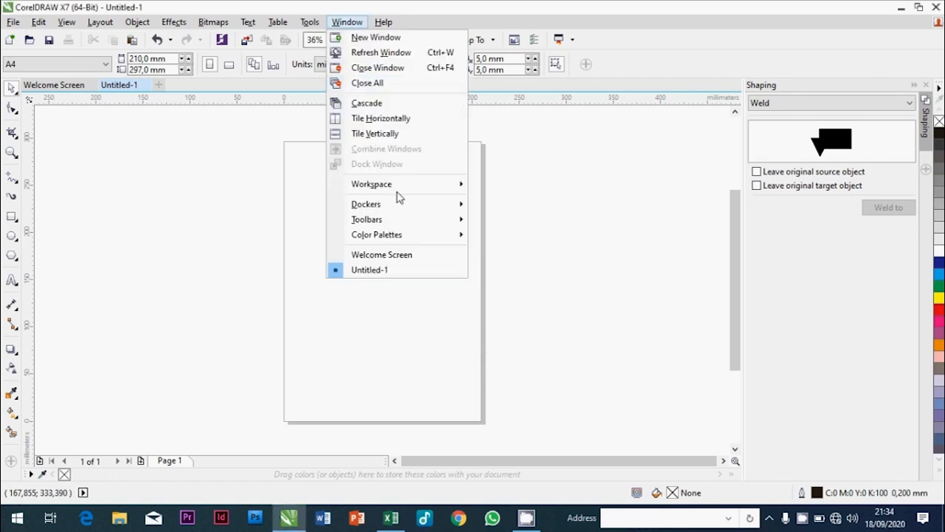
mouse_move(409, 235)
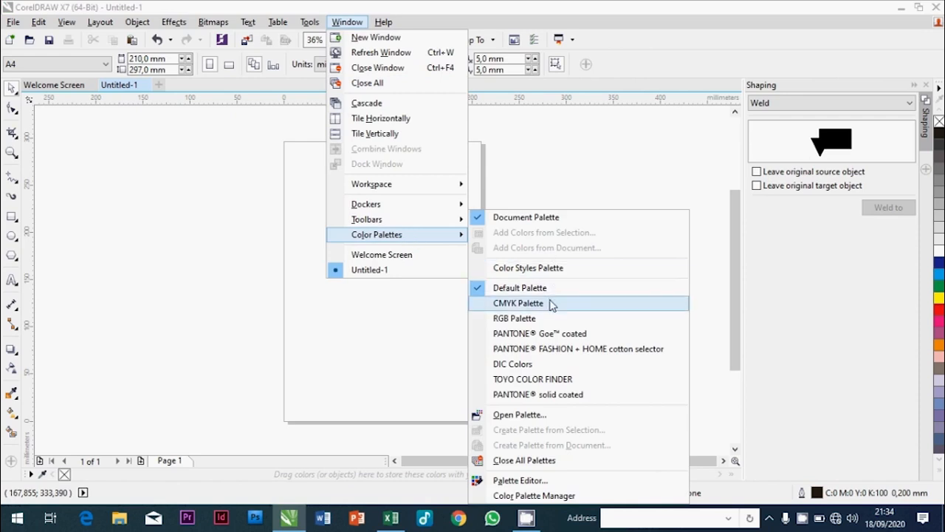
click(552, 303)
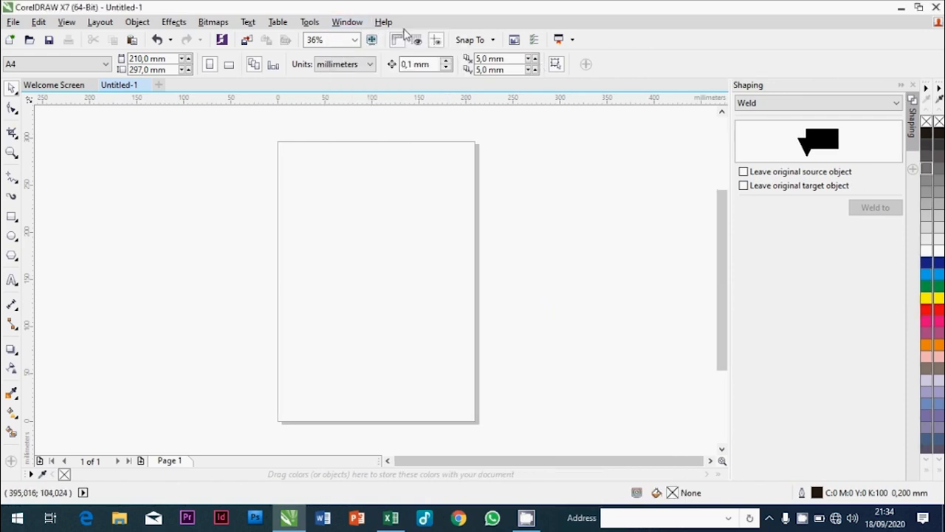
click(347, 22)
mouse_move(380, 238)
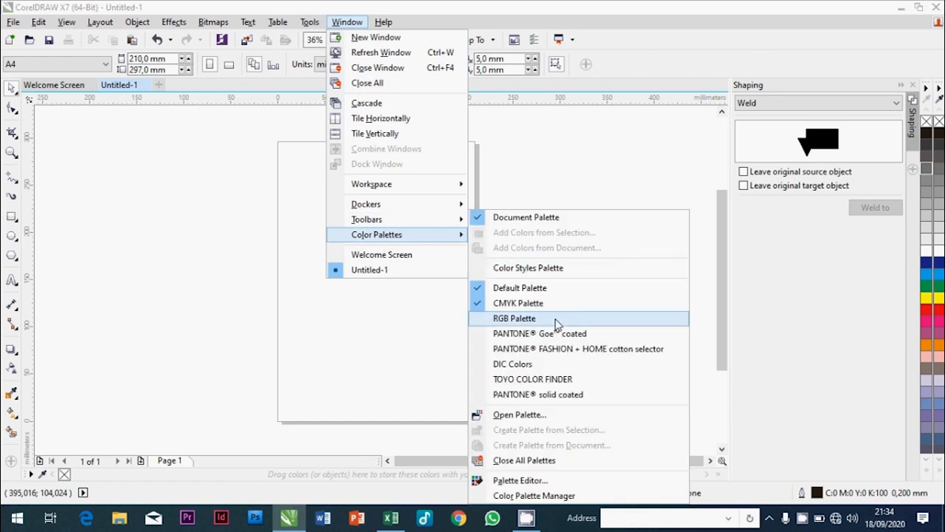
click(557, 324)
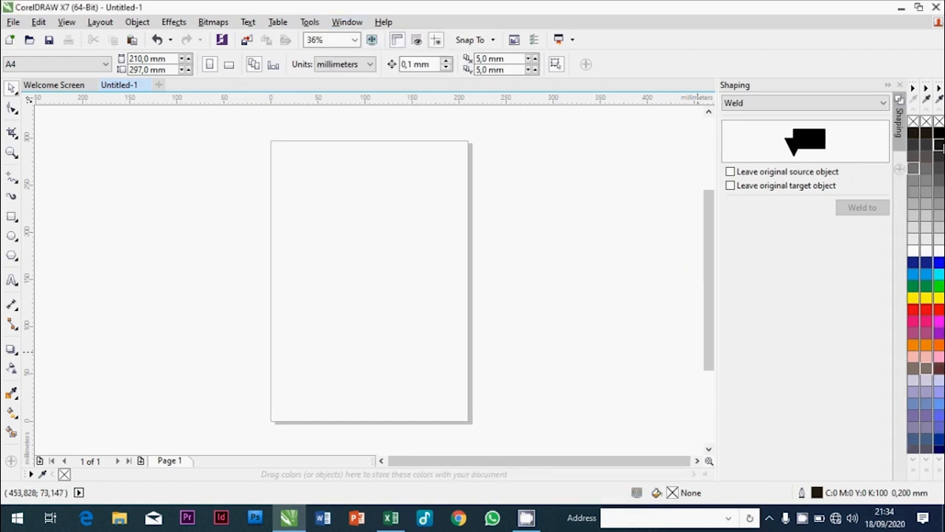
Step: Hide the Default Palette
click(339, 26)
mouse_move(428, 235)
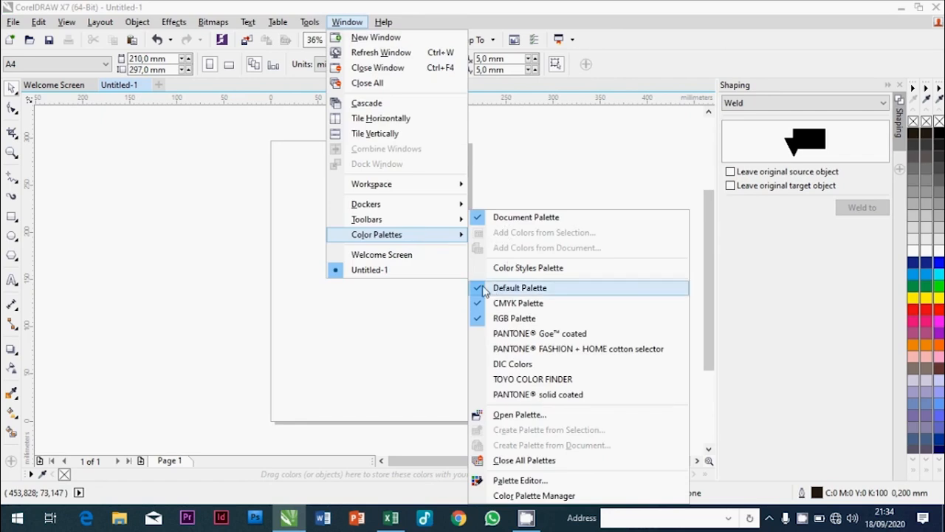
click(506, 287)
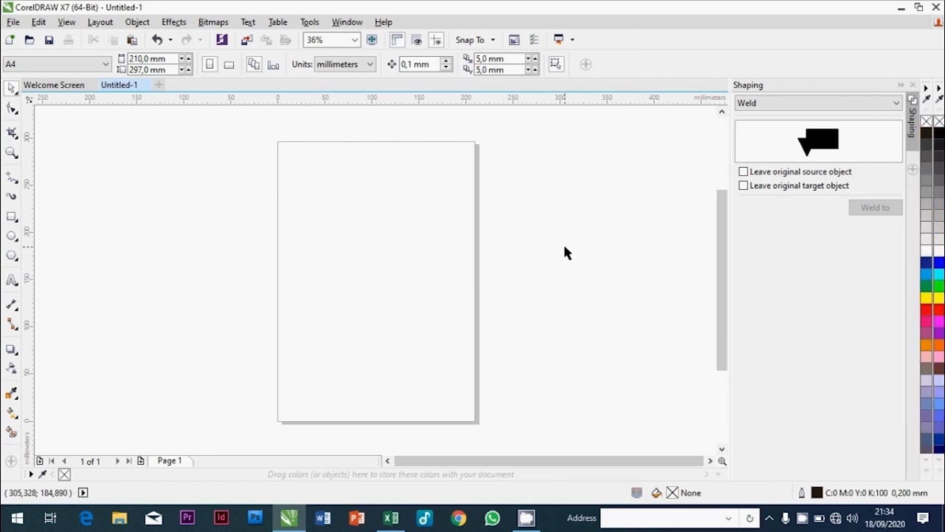
Step: Draw a rectangle about 85 by 90 mm in the page's upper left area and fill it with blue from the RGB palette
key(F6)
drag(293, 186, 373, 271)
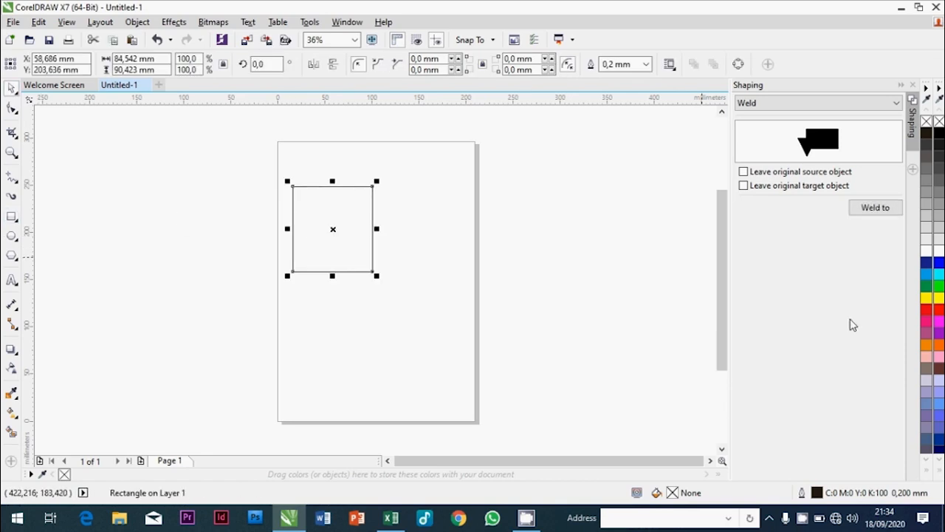
click(941, 267)
click(446, 262)
Step: Draw a second rectangle about 79 by 90 mm to the right of the blue one and fill it with CMYK cyan
key(F6)
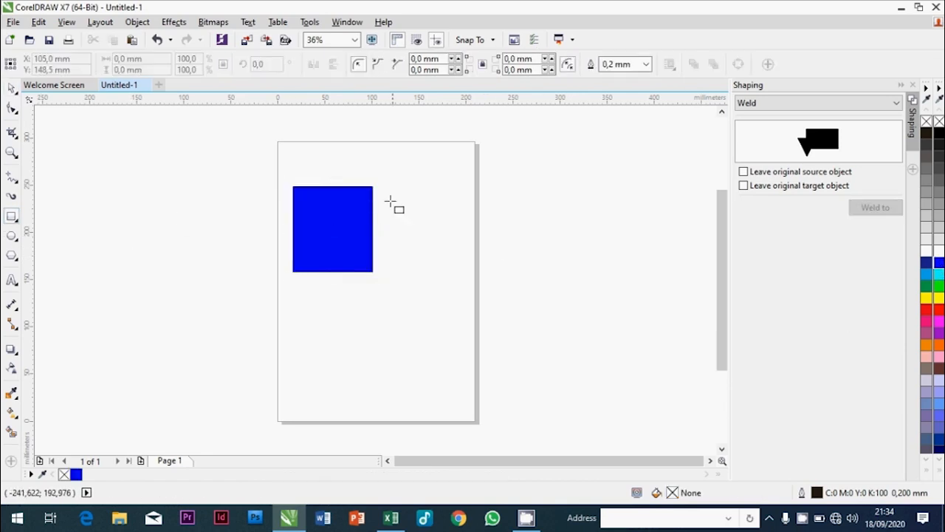
drag(386, 187, 473, 274)
drag(473, 275, 460, 272)
drag(276, 154, 550, 317)
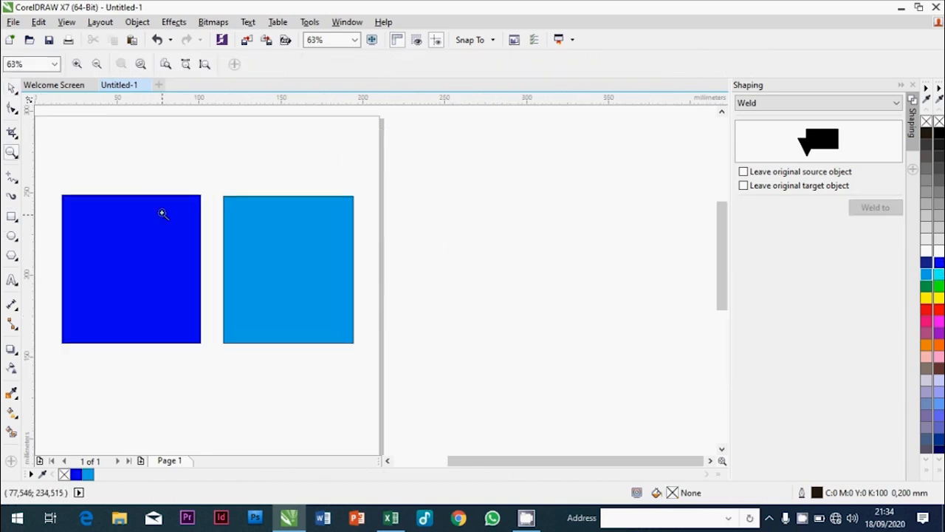
Step: Inspect the fill colour values of the cyan rectangle and of the blue rectangle
click(12, 88)
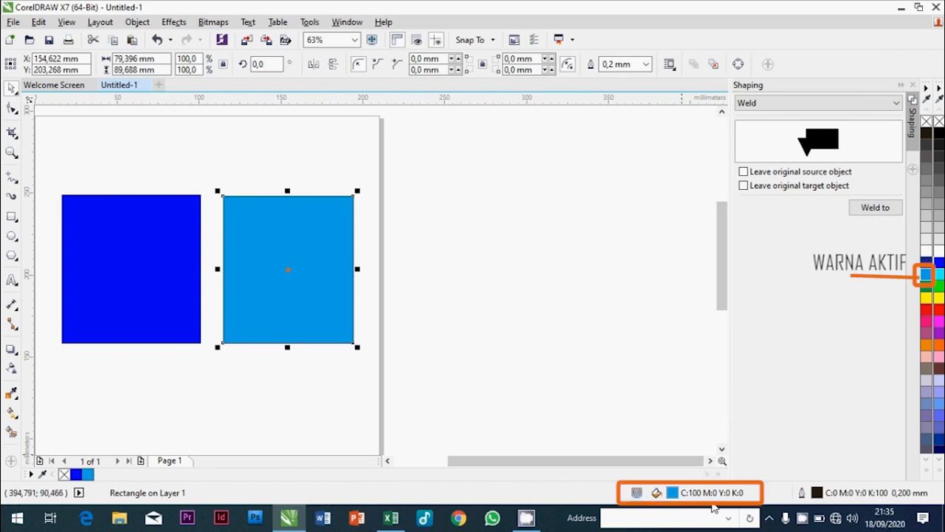
click(198, 314)
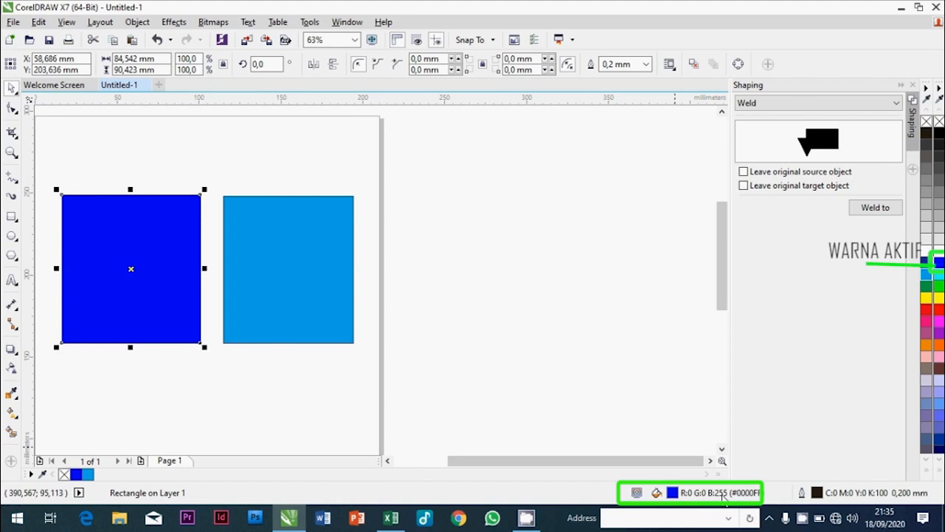
click(413, 311)
click(12, 152)
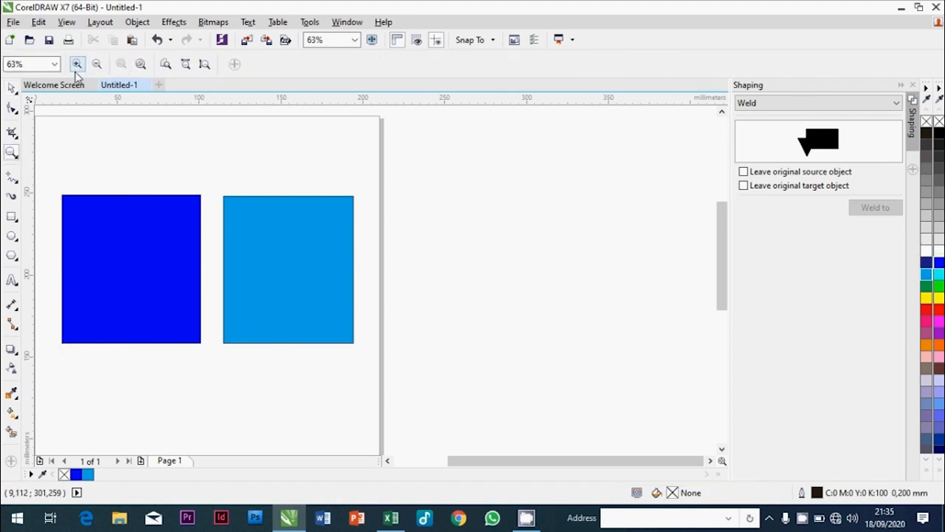
click(97, 63)
drag(144, 143, 437, 333)
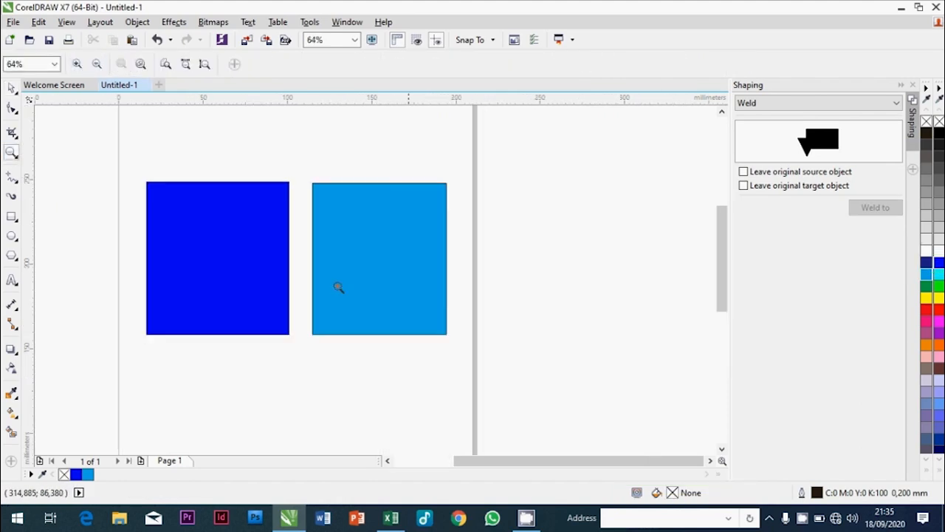
click(12, 87)
click(211, 243)
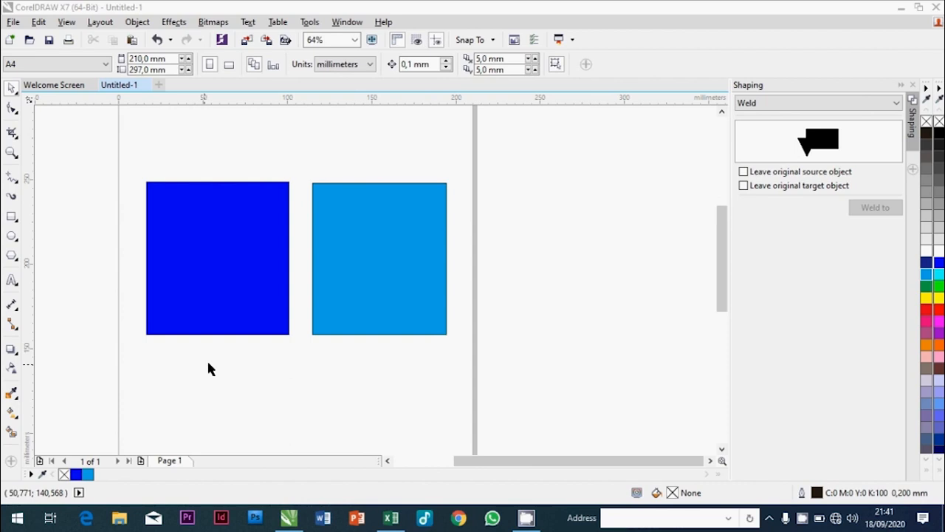
double_click(657, 492)
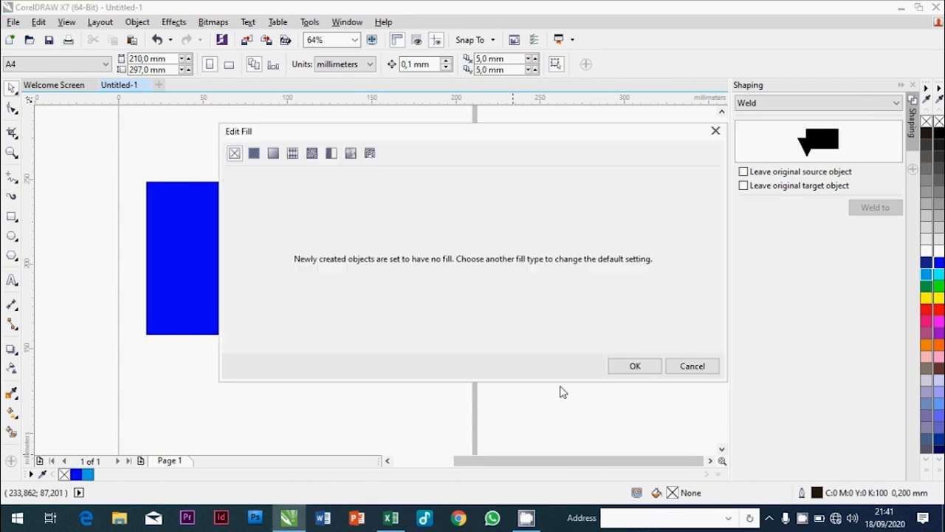
click(254, 154)
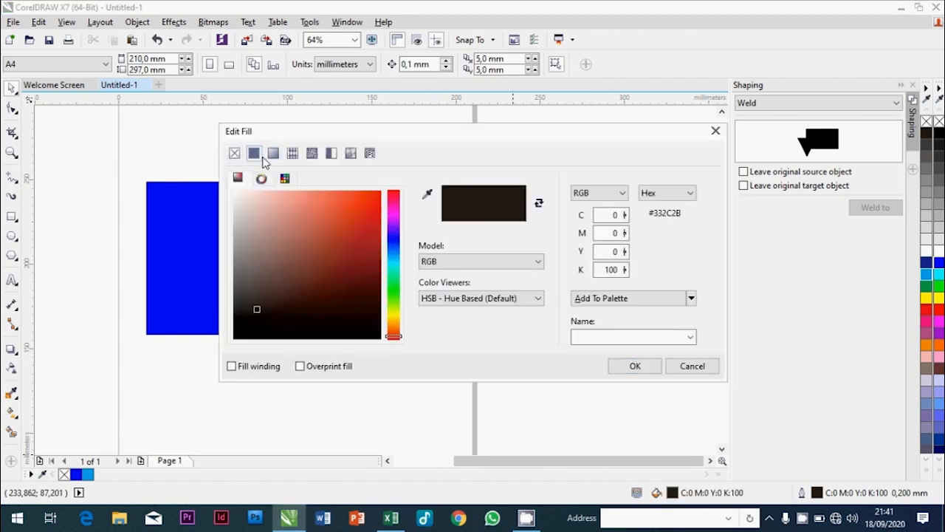
drag(392, 135, 556, 153)
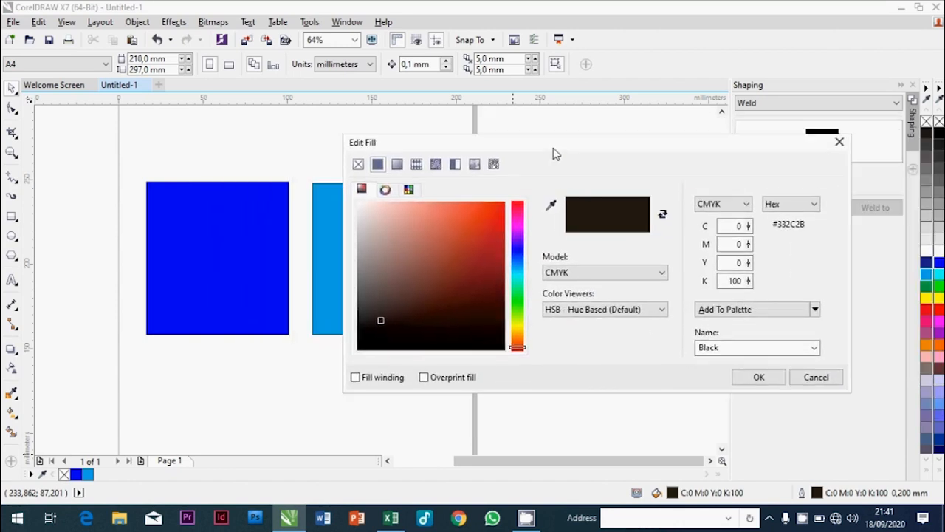
click(235, 229)
click(813, 378)
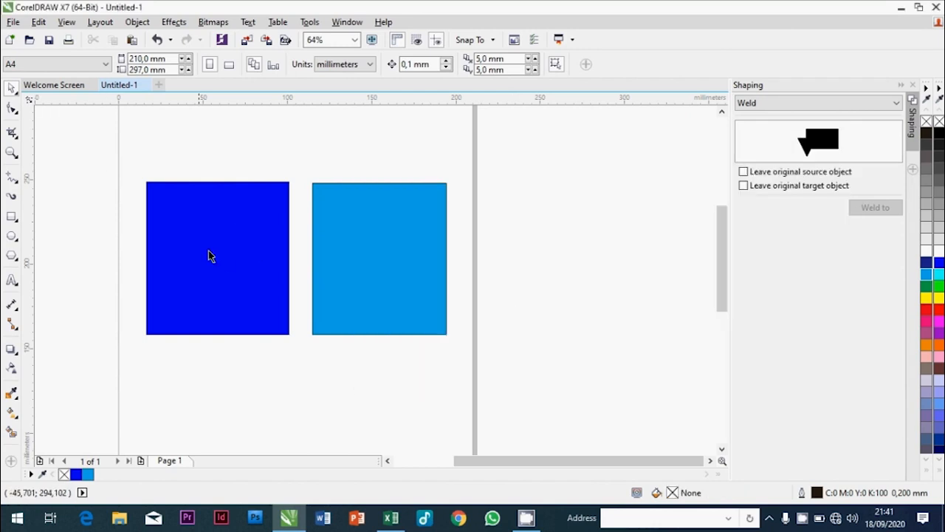
Step: Edit the blue rectangle's uniform RGB fill, setting green to 255 and red to 255
click(228, 262)
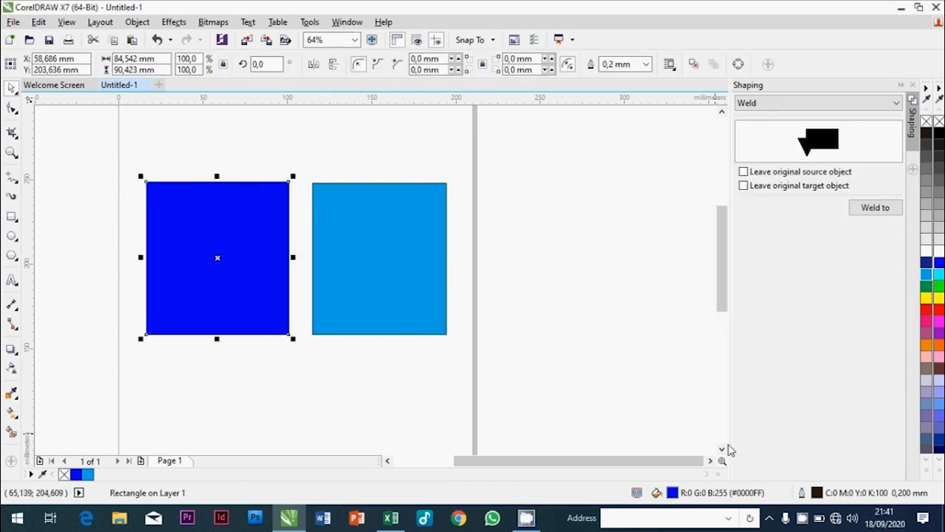
double_click(657, 493)
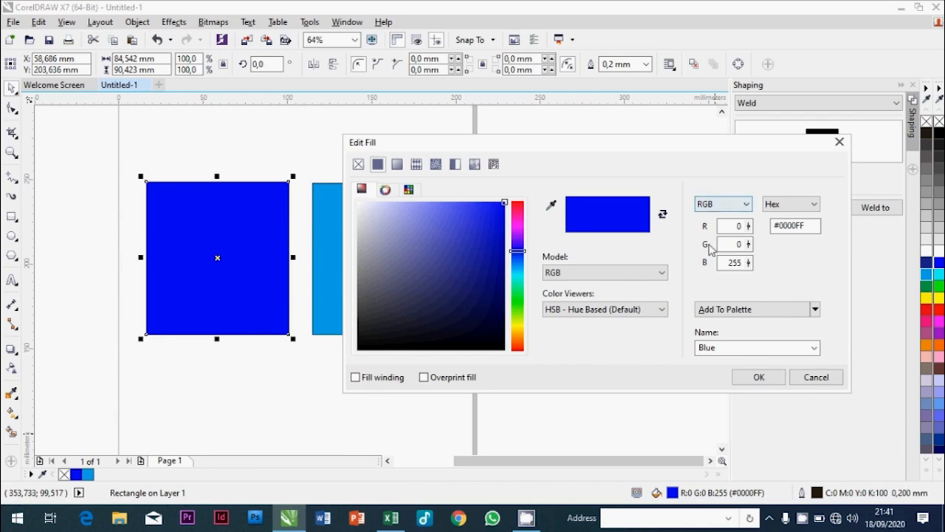
double_click(739, 244)
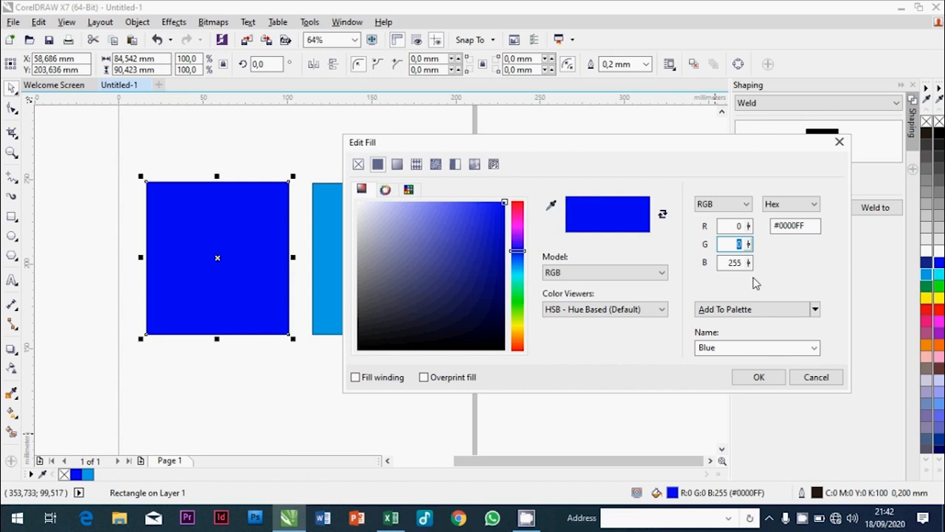
text(255)
click(746, 226)
text(2)
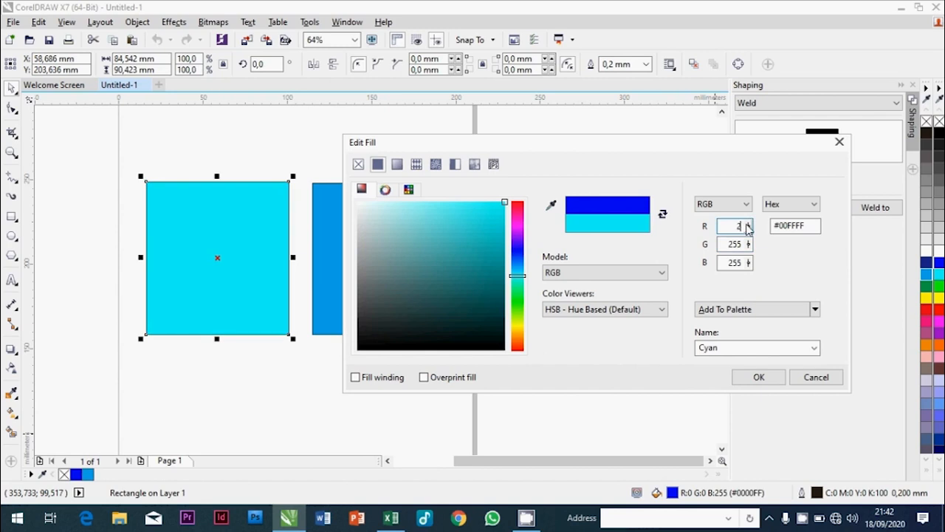
text(55)
key(Tab)
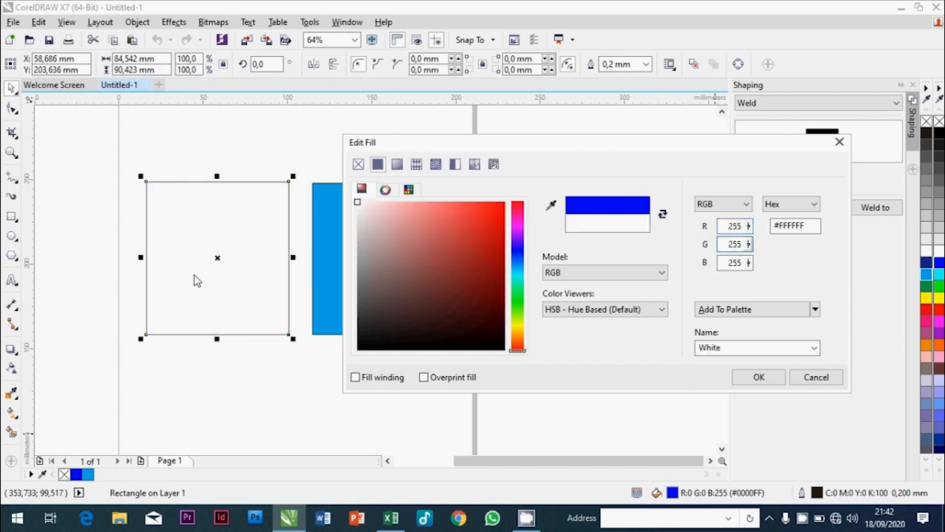
Step: Set the left rectangle's RGB fill to red 0, green 0 and blue 0, and apply it
double_click(728, 227)
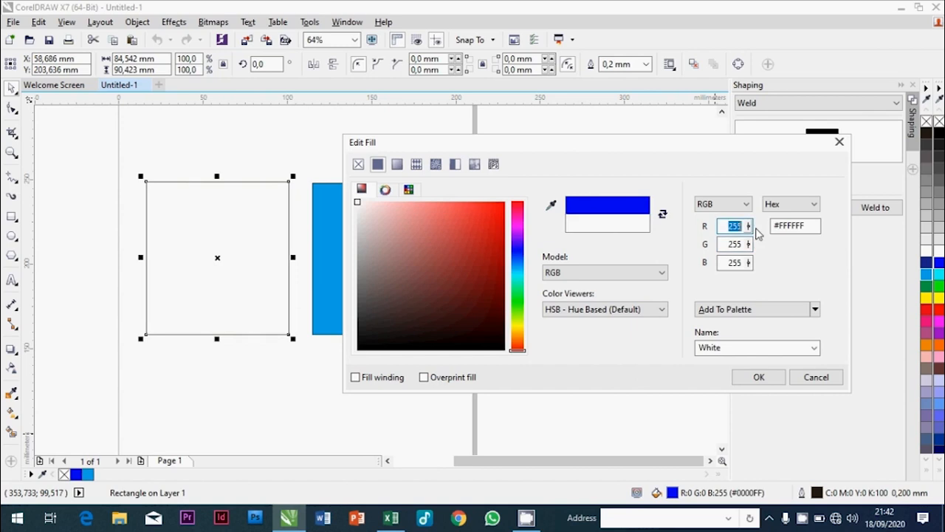
text(0)
key(Tab)
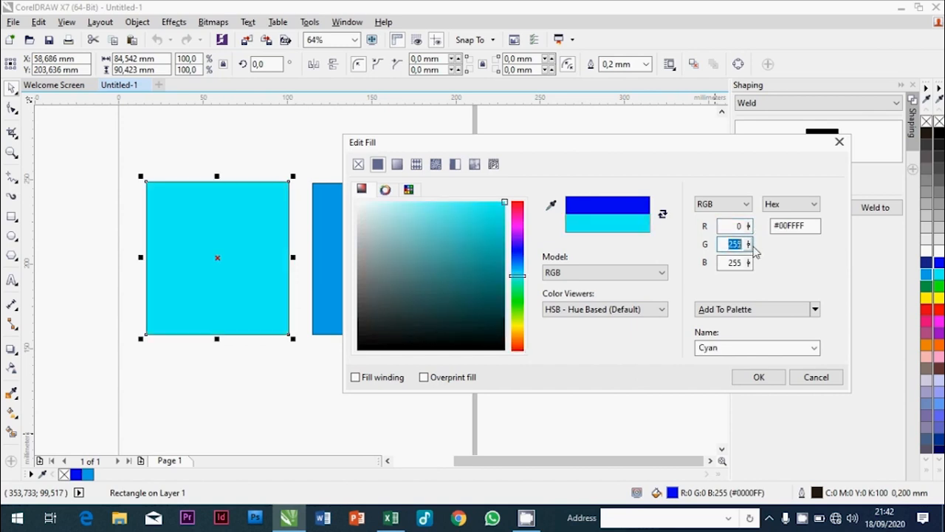
text(0)
key(Tab)
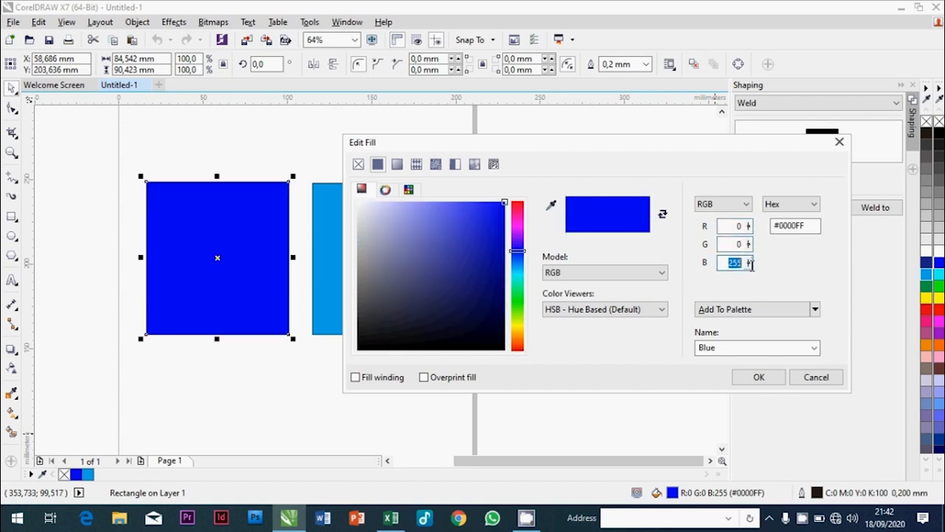
text(0)
click(736, 244)
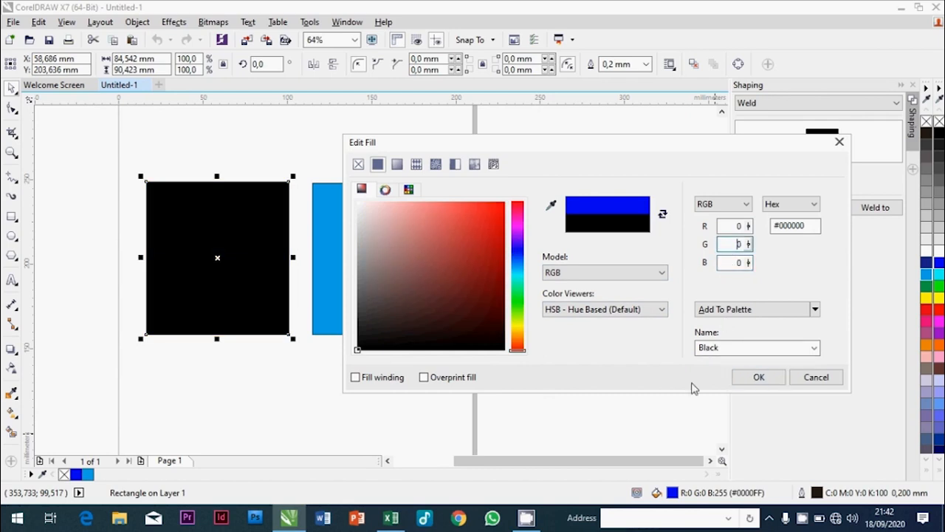
key(Return)
Step: Edit the cyan rectangle's CMYK fill and set its yellow value to 100
click(392, 259)
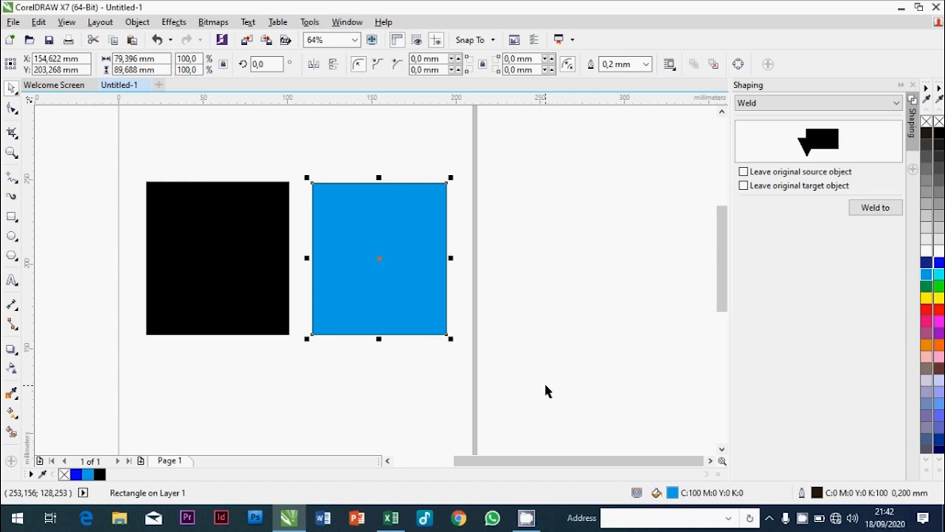
double_click(672, 493)
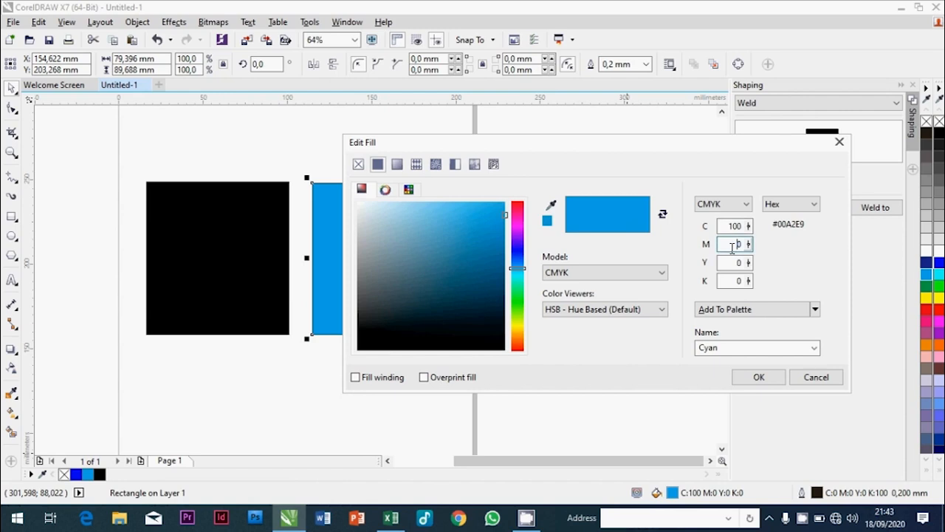
double_click(737, 263)
text(1)
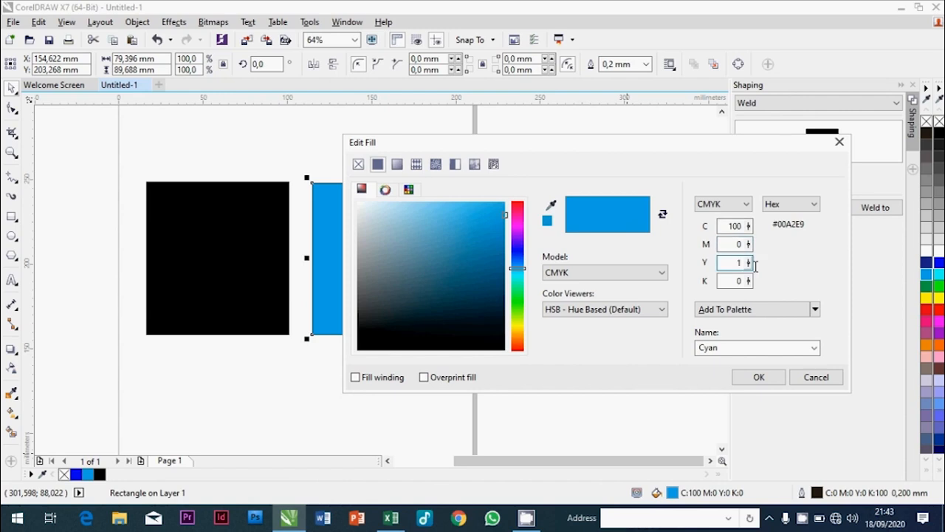
text(00)
key(Tab)
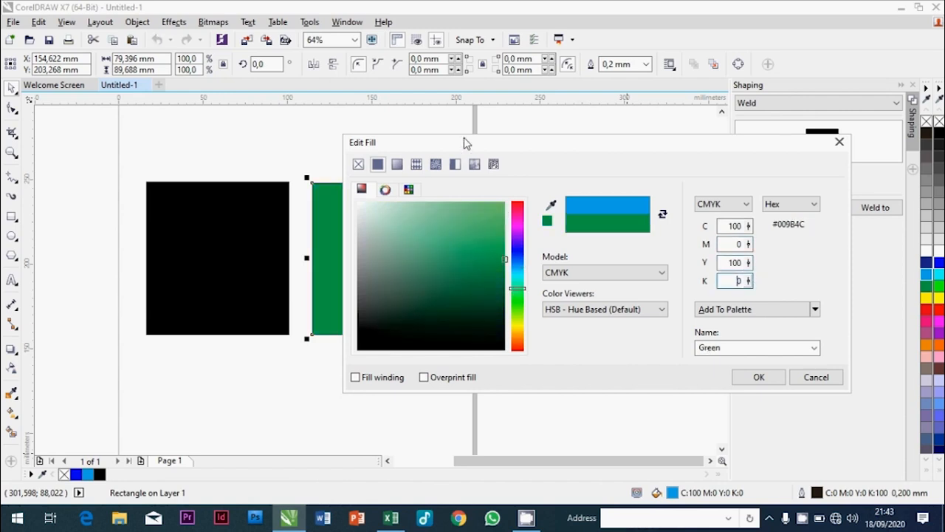
Step: Set the cyan value of the right rectangle's CMYK fill to 50
drag(484, 147, 582, 143)
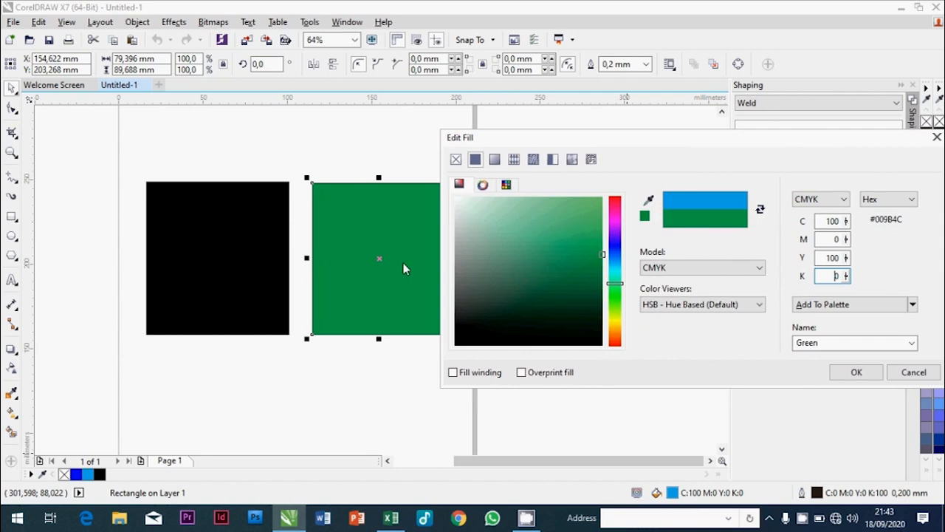
click(827, 221)
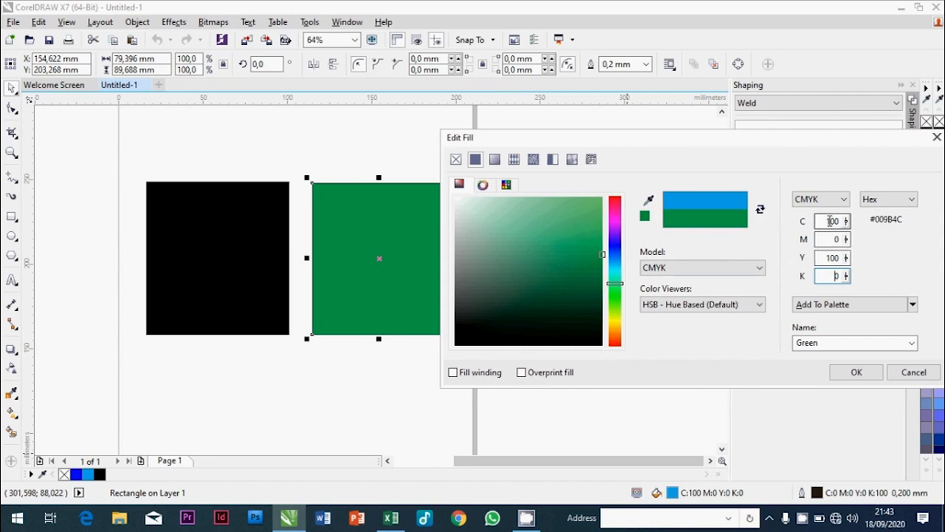
double_click(828, 220)
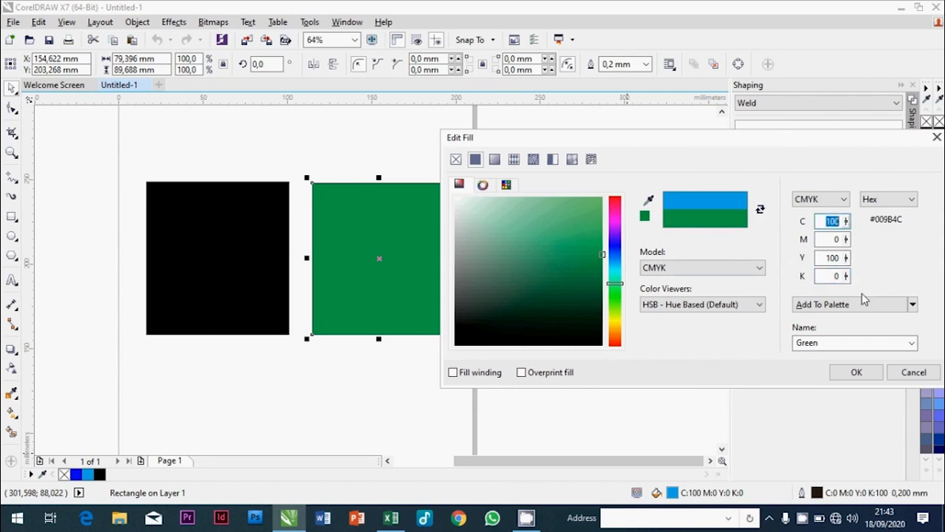
text(50)
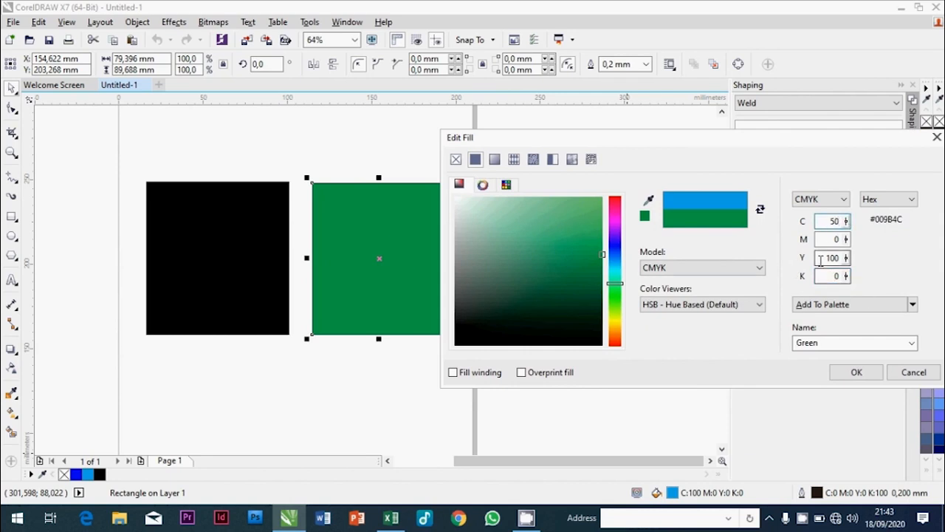
click(821, 258)
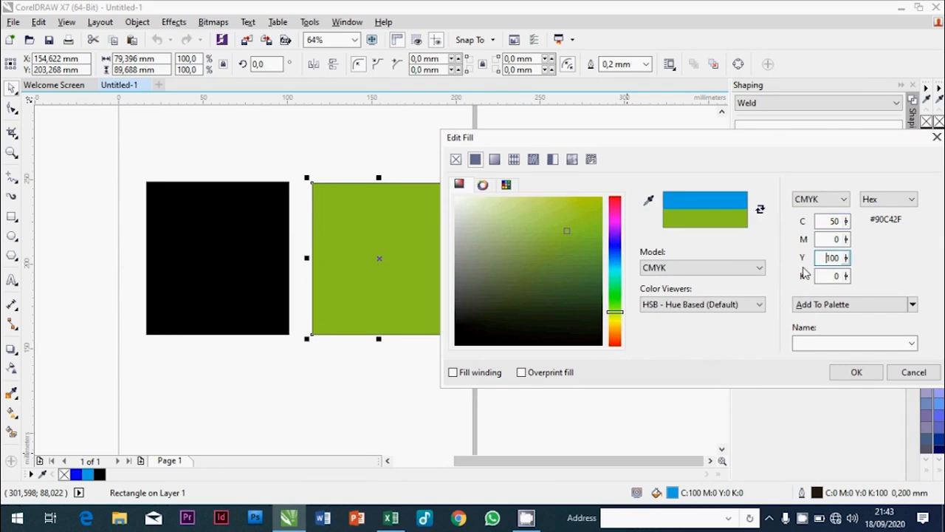
drag(717, 143, 726, 123)
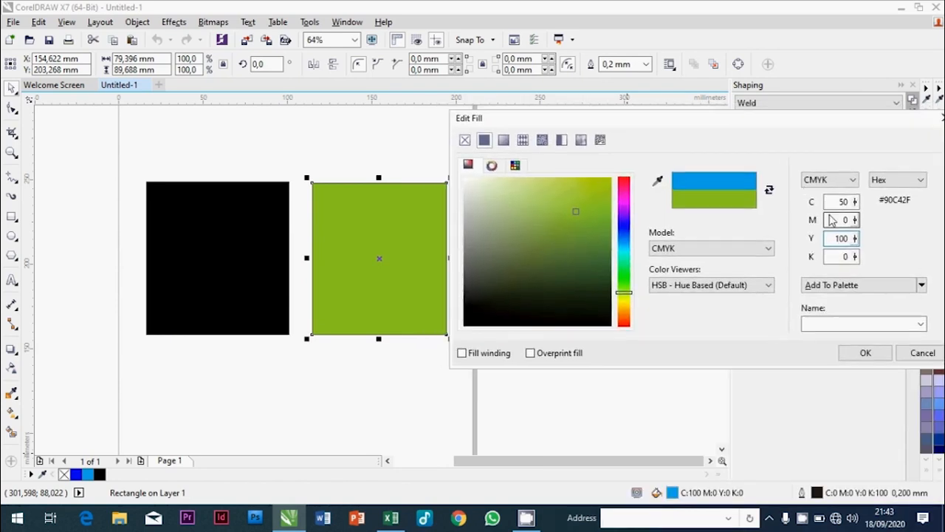
Step: Set the right rectangle's fill to magenta 60 and cyan 0
drag(841, 221, 855, 222)
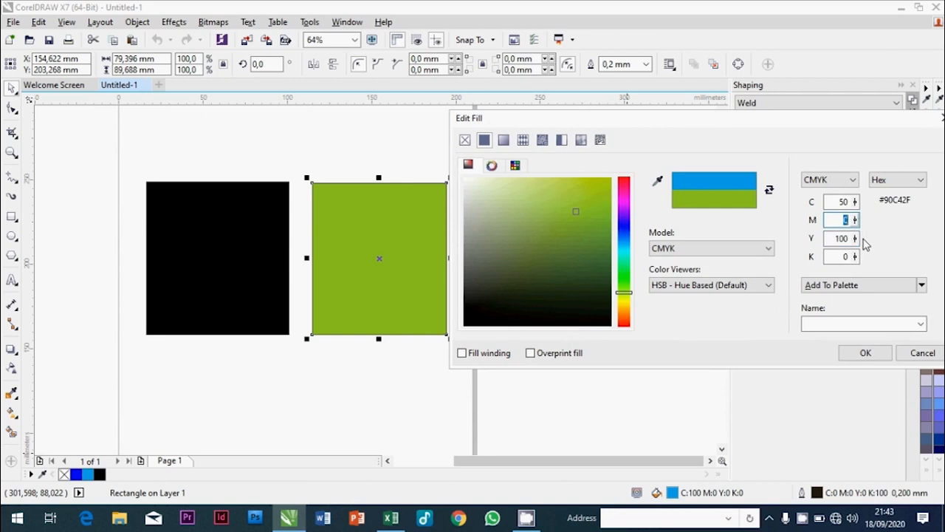
text(60)
drag(840, 203, 856, 203)
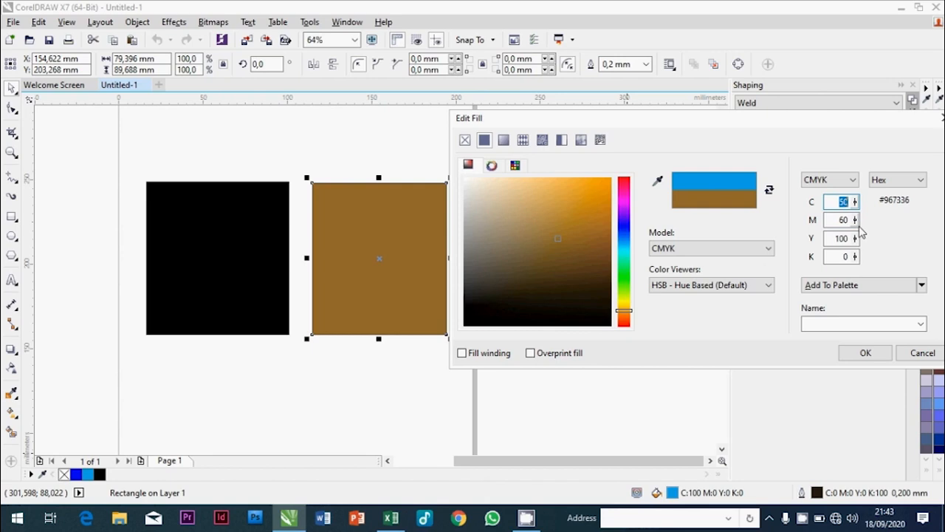
text(0)
click(842, 256)
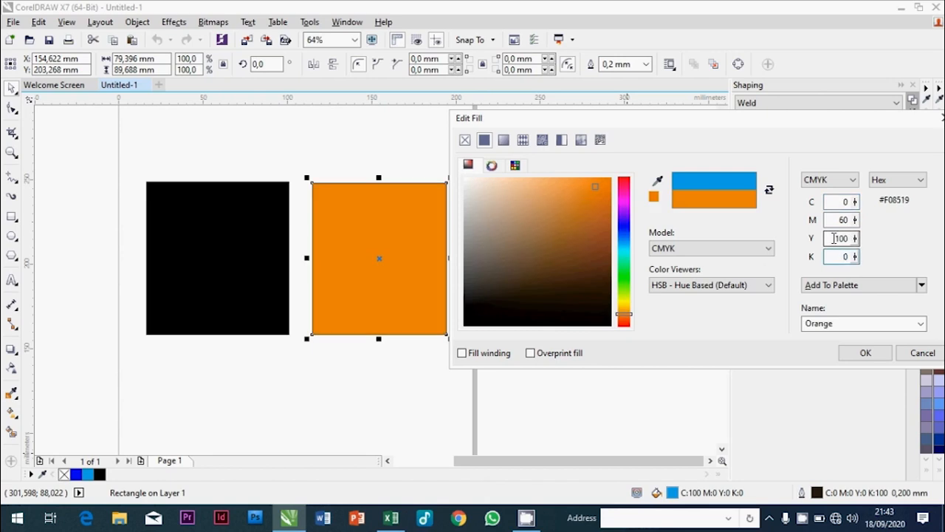
drag(834, 238, 851, 239)
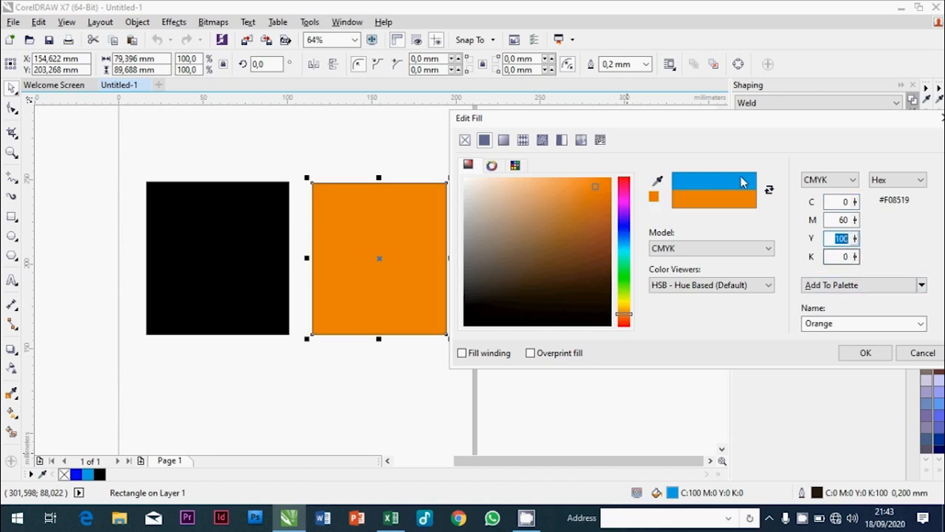
mouse_move(713, 126)
mouse_down()
mouse_move(771, 133)
mouse_move(696, 127)
mouse_move(713, 136)
mouse_up()
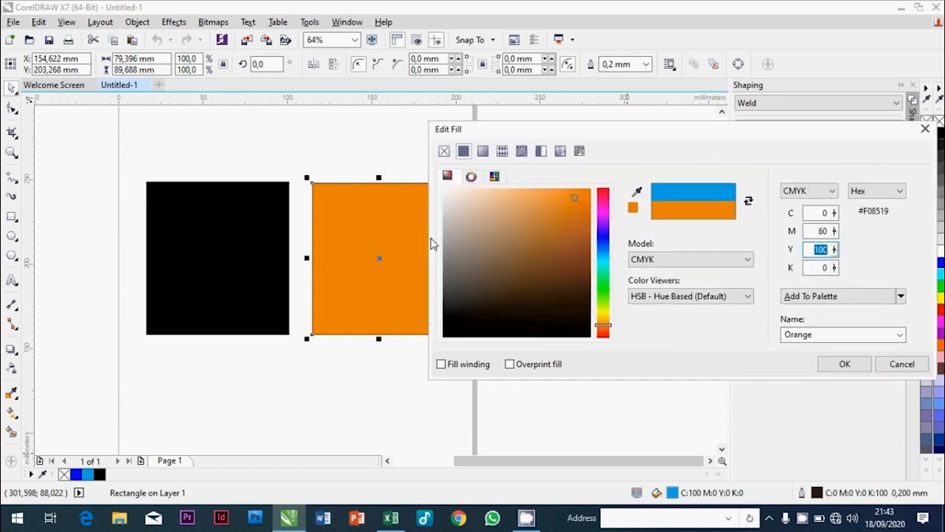
Step: Raise the magenta value of the right rectangle's fill to 80
double_click(829, 230)
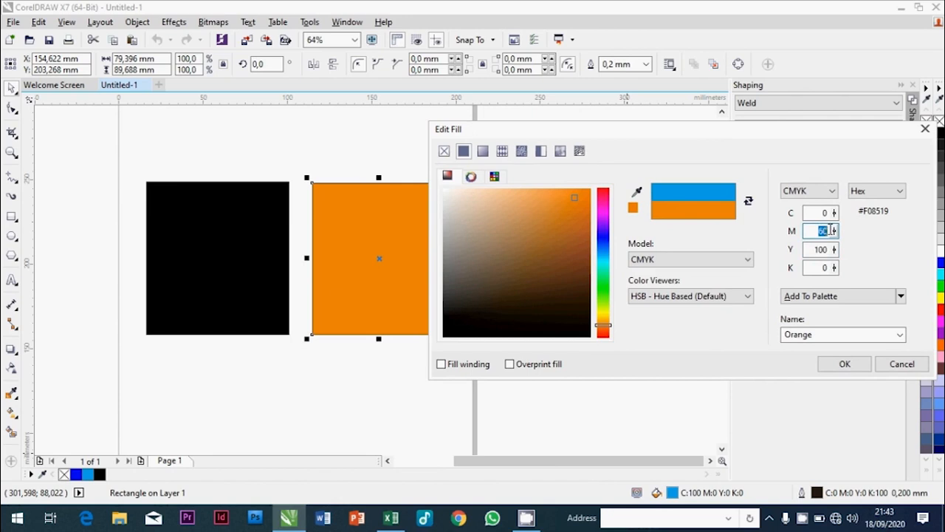
text(80)
click(809, 270)
drag(720, 130, 807, 173)
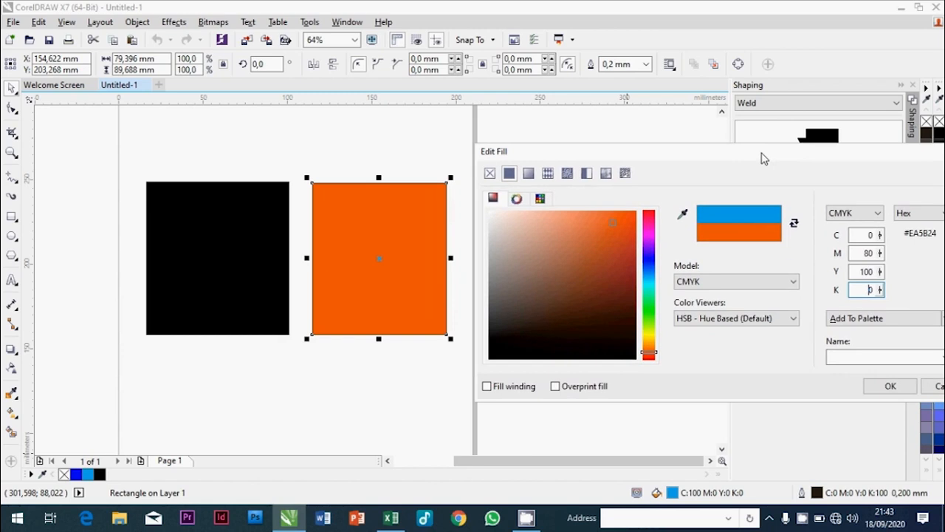
Step: Set the right rectangle's fill to magenta 30 and black 30
click(861, 254)
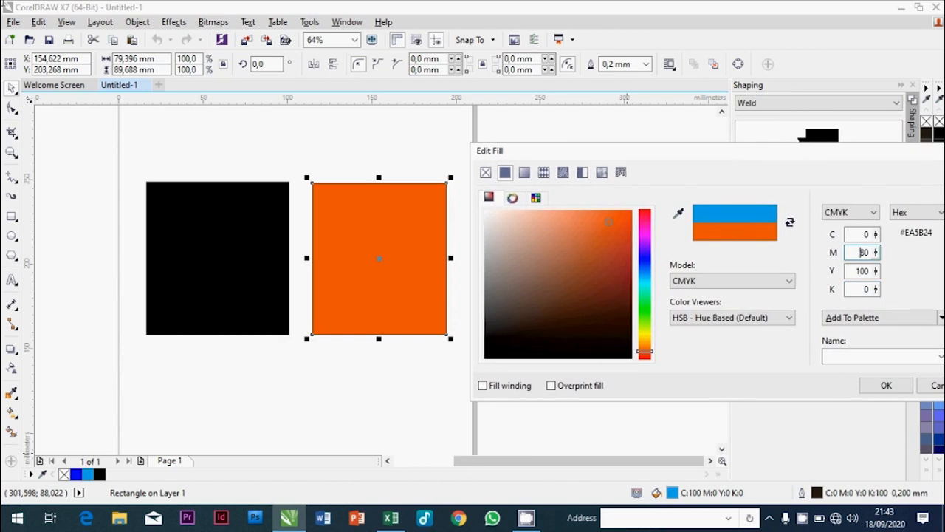
double_click(863, 253)
text(30)
click(855, 289)
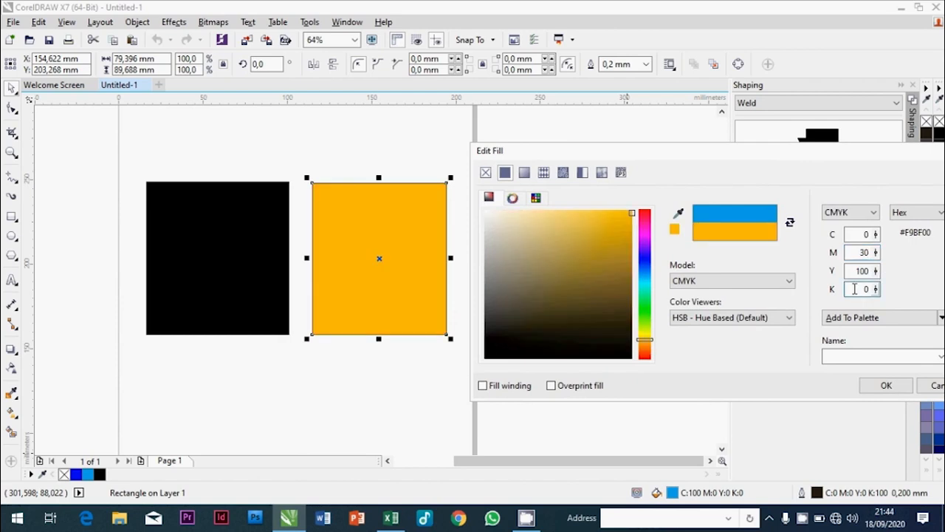
double_click(870, 288)
text(30)
click(863, 271)
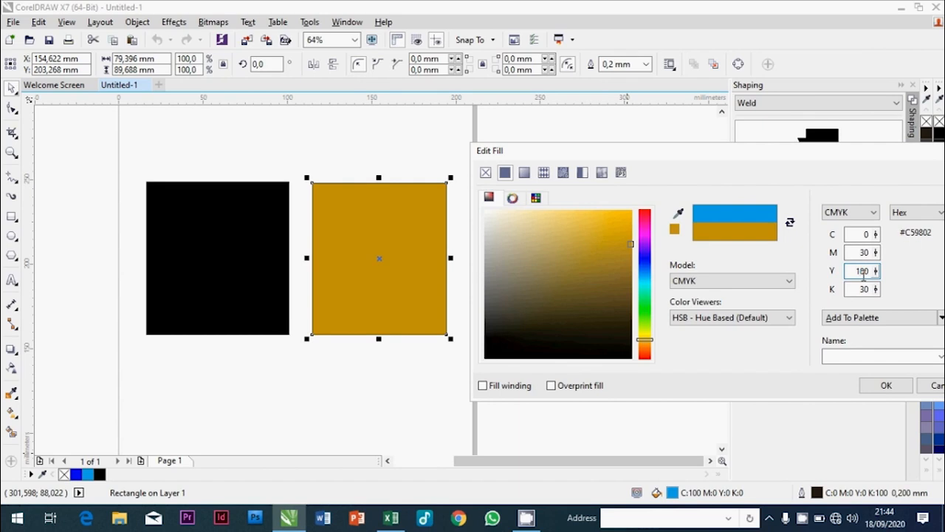
Step: Set the right rectangle's fill to magenta 100 and cyan 50
key(shift+Tab)
text(100)
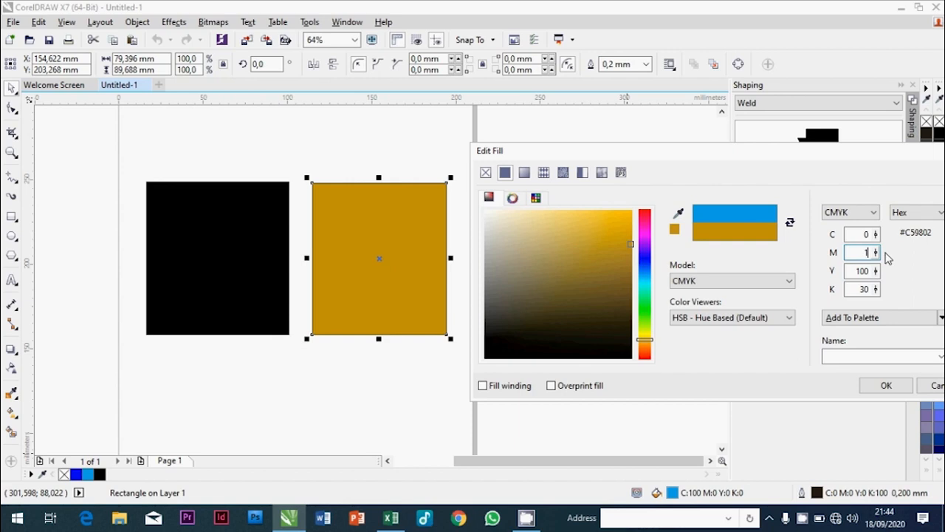
click(867, 235)
double_click(867, 234)
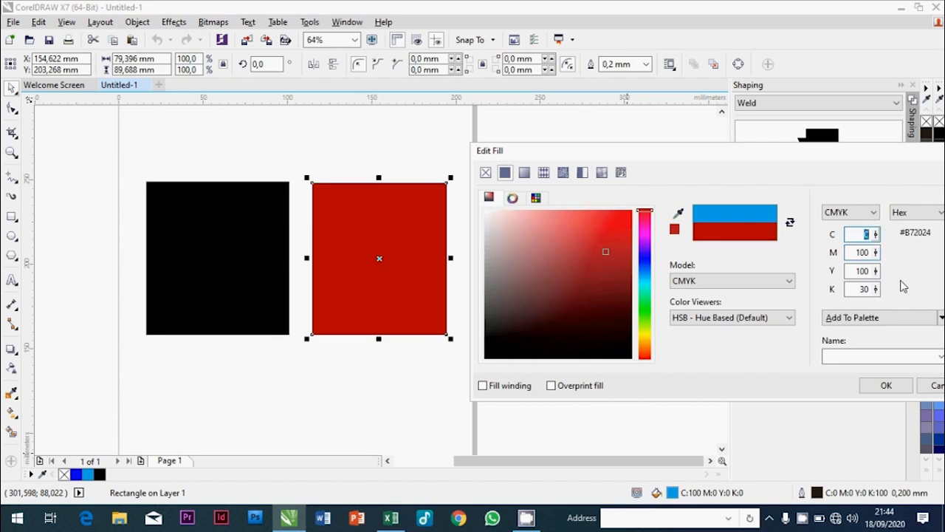
text(50)
click(855, 271)
Step: Set both the black and the yellow values of the right rectangle's fill to 0
double_click(864, 289)
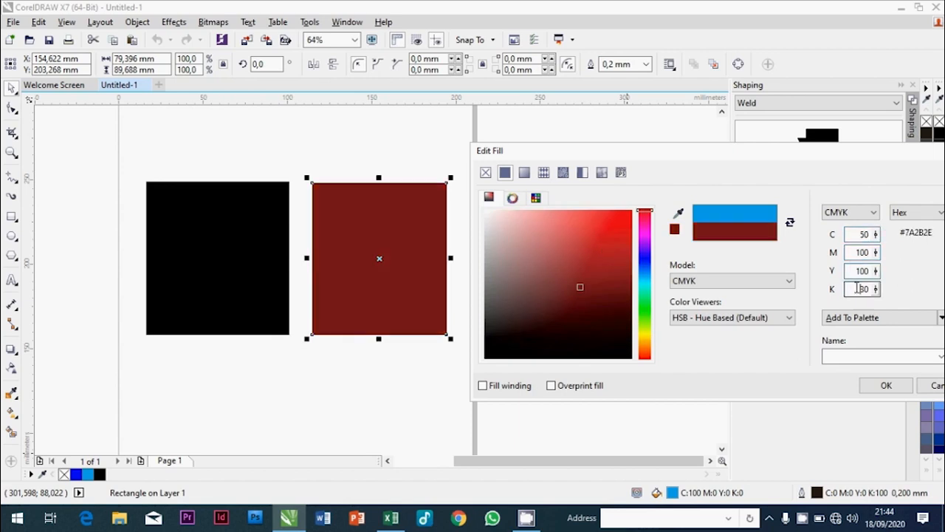
text(0)
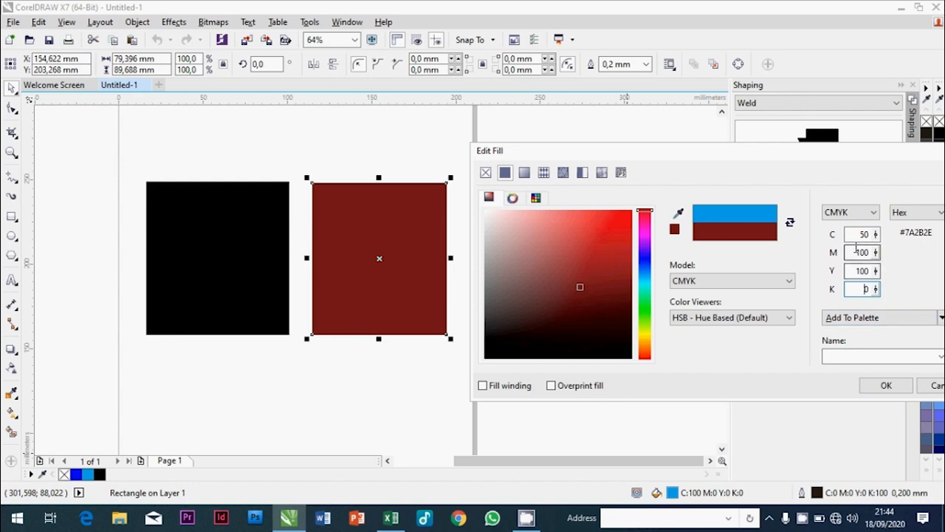
double_click(873, 272)
text(0)
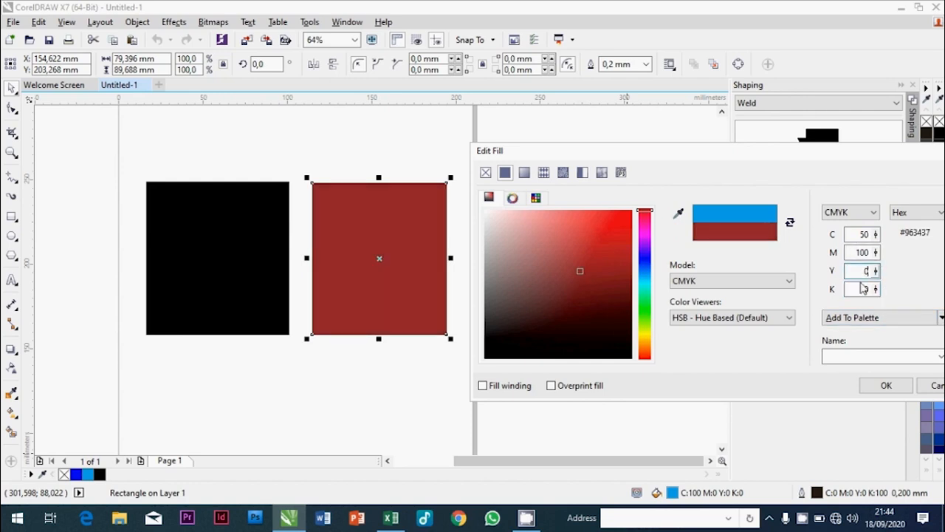
click(860, 289)
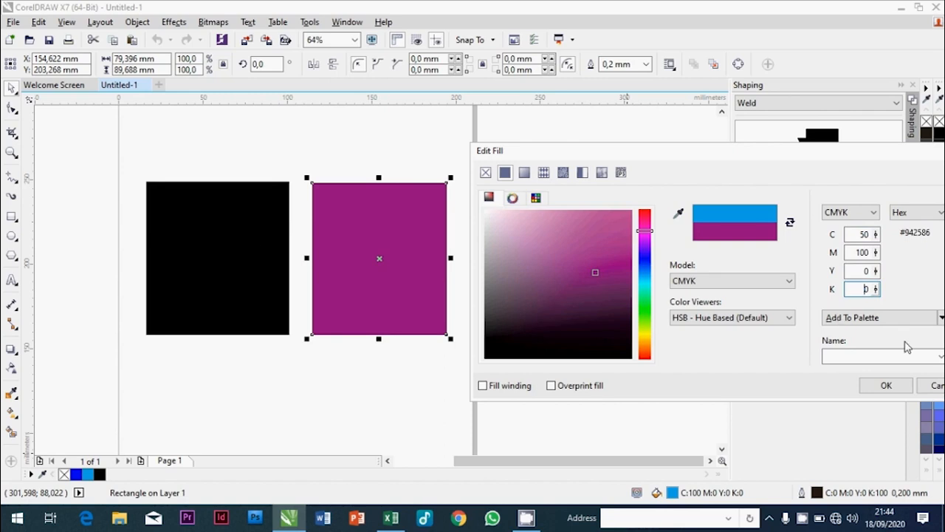
drag(798, 162, 467, 165)
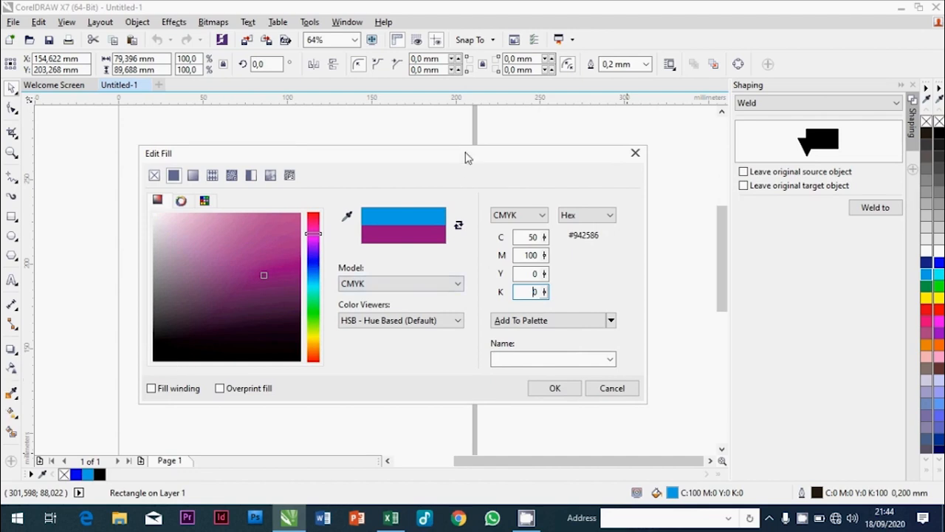
drag(466, 155, 514, 334)
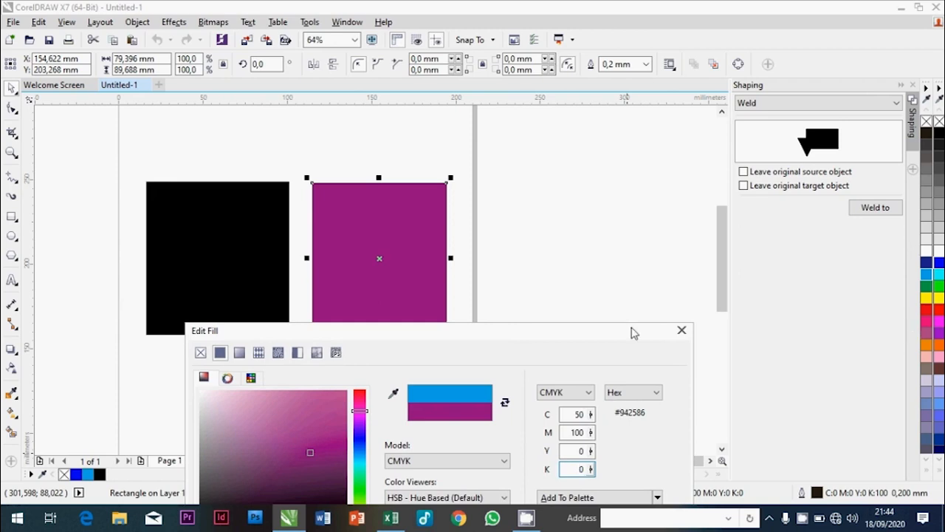
drag(633, 332, 814, 161)
drag(616, 157, 628, 122)
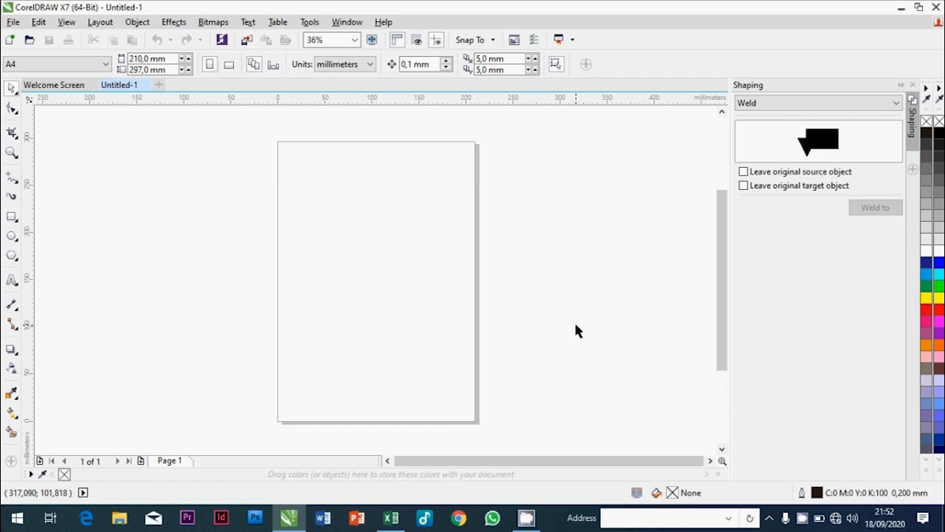
Step: Draw two rectangles side by side on the upper part of the page, about 72 by 77 mm and about 64 by 80 mm
click(11, 216)
drag(309, 183, 377, 256)
click(11, 87)
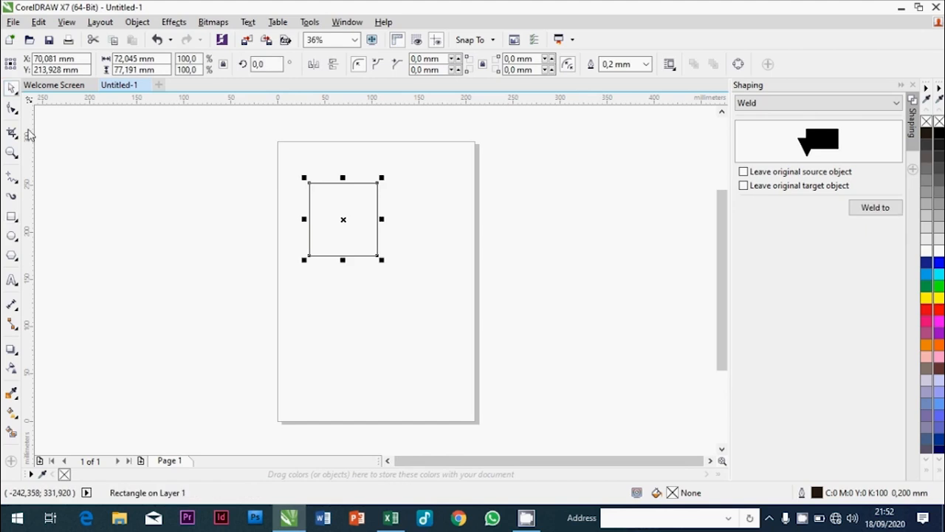
click(11, 217)
drag(447, 235, 459, 256)
key(space)
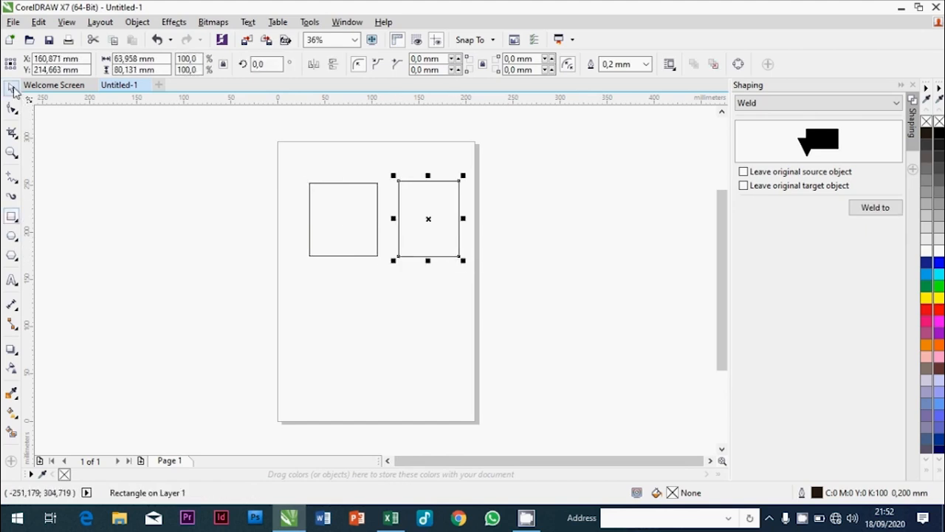
click(576, 245)
Step: Give the right rectangle a uniform fill that uses the CMYK colour model
click(430, 256)
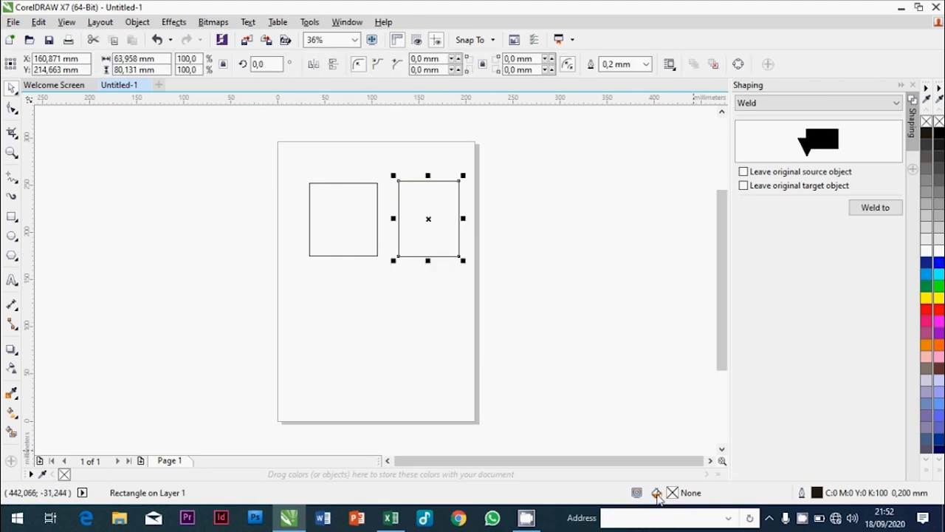
double_click(657, 494)
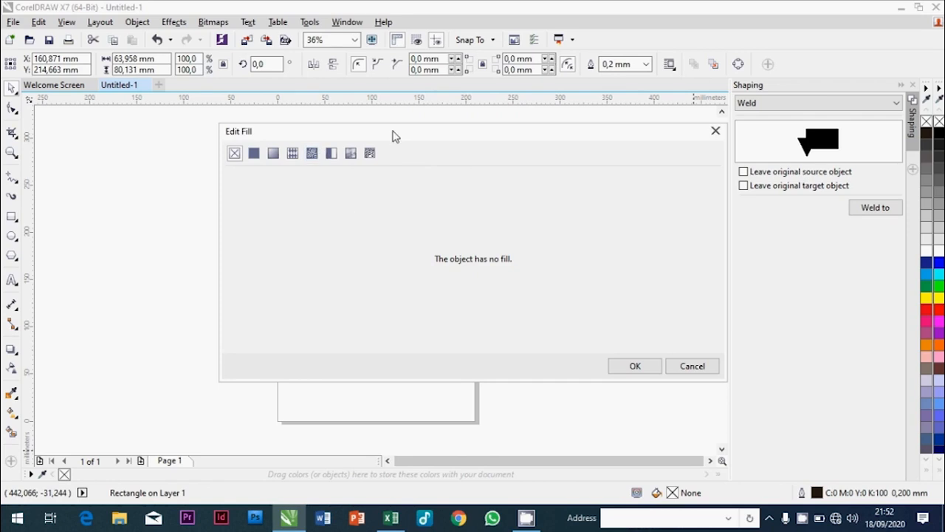
drag(392, 135, 626, 146)
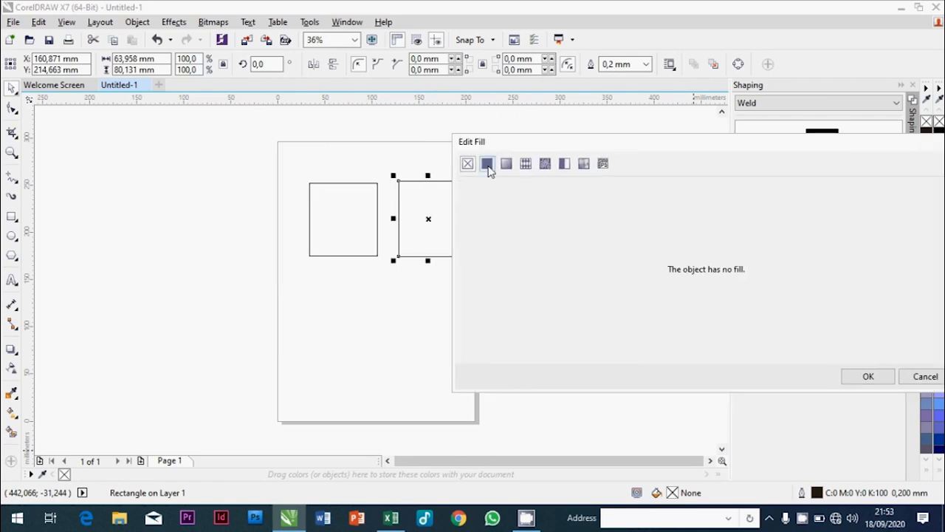
click(488, 164)
click(715, 272)
click(694, 285)
Step: Set the right rectangle's fill to yellow 100, magenta 100 and black 0, apply it, and reselect the rectangle
double_click(842, 262)
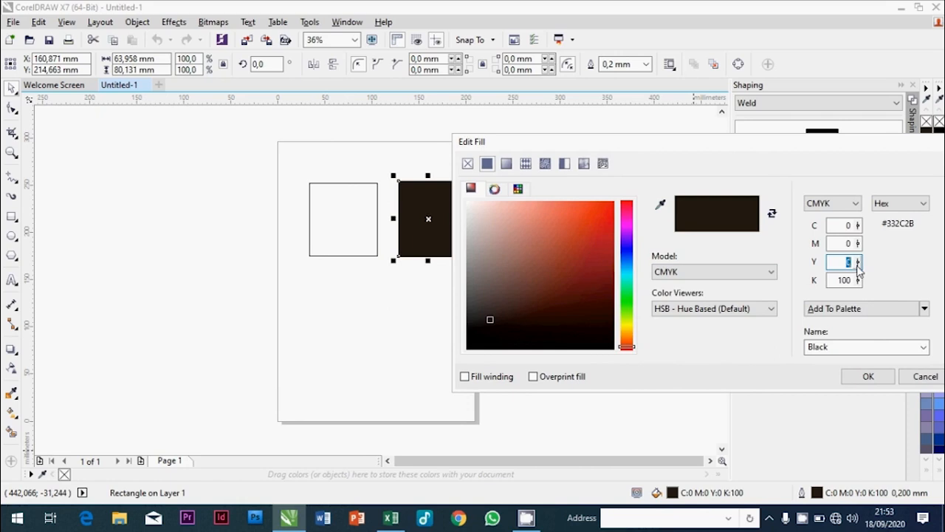
text(100)
double_click(846, 243)
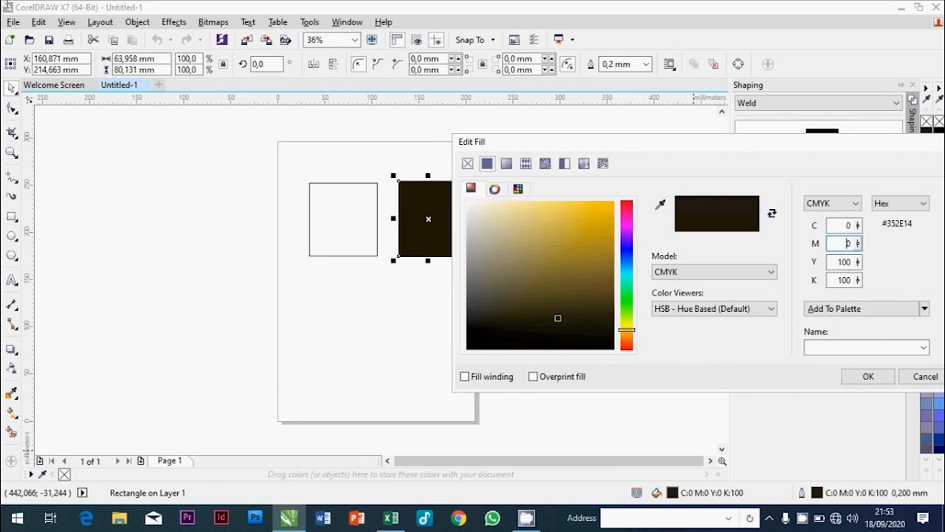
text(500)
drag(829, 279, 893, 280)
text(0)
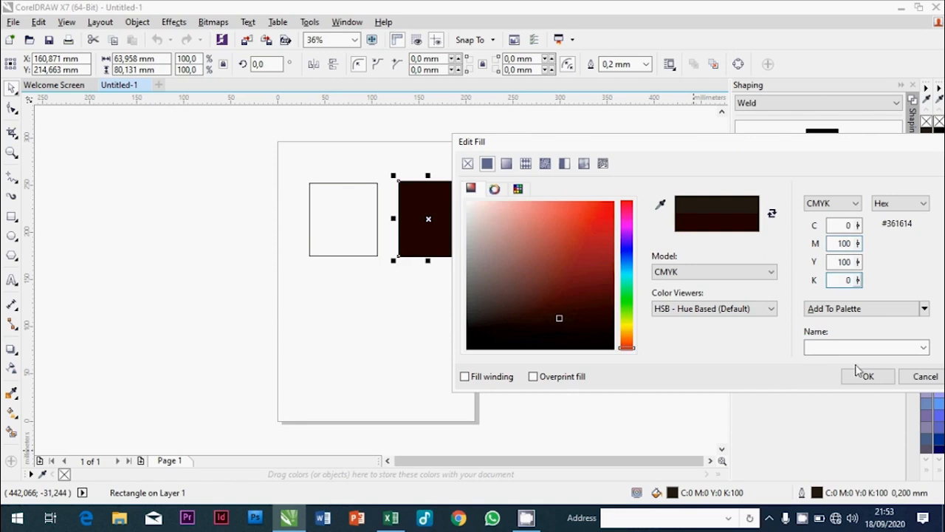
click(868, 376)
click(662, 429)
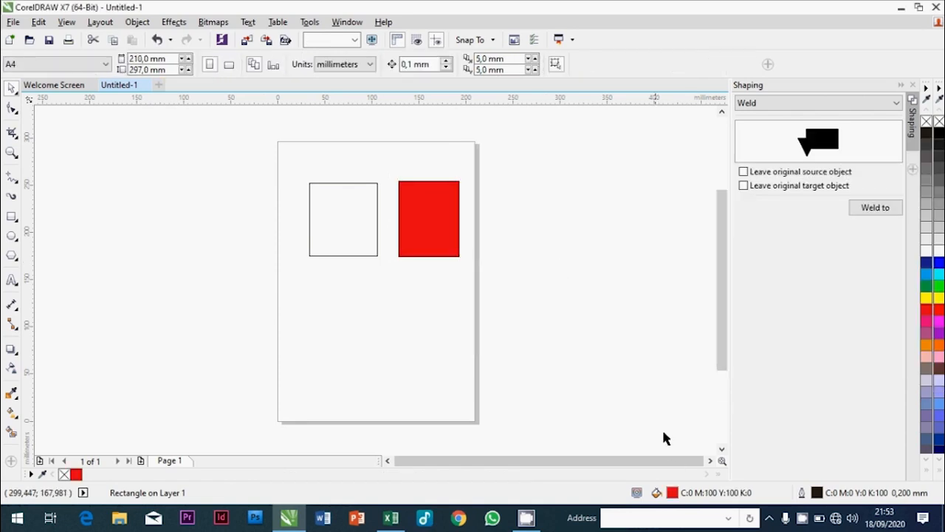
click(436, 243)
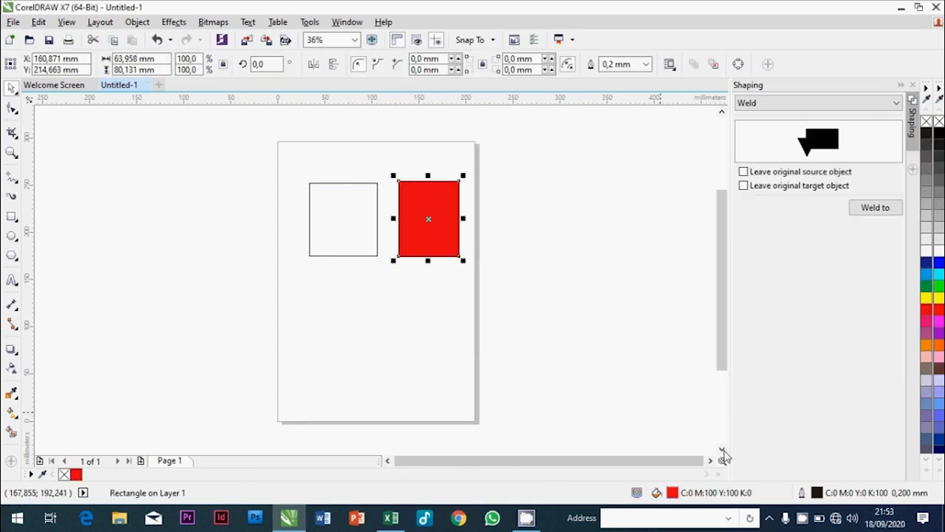
Step: Change the right rectangle's fill to a conical fountain fill running from red to white, and apply it
double_click(657, 494)
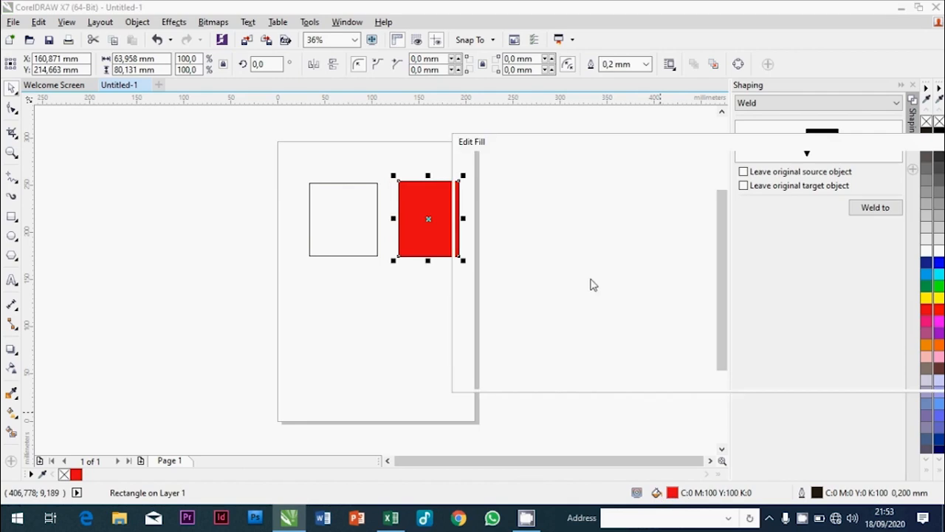
drag(608, 148, 435, 219)
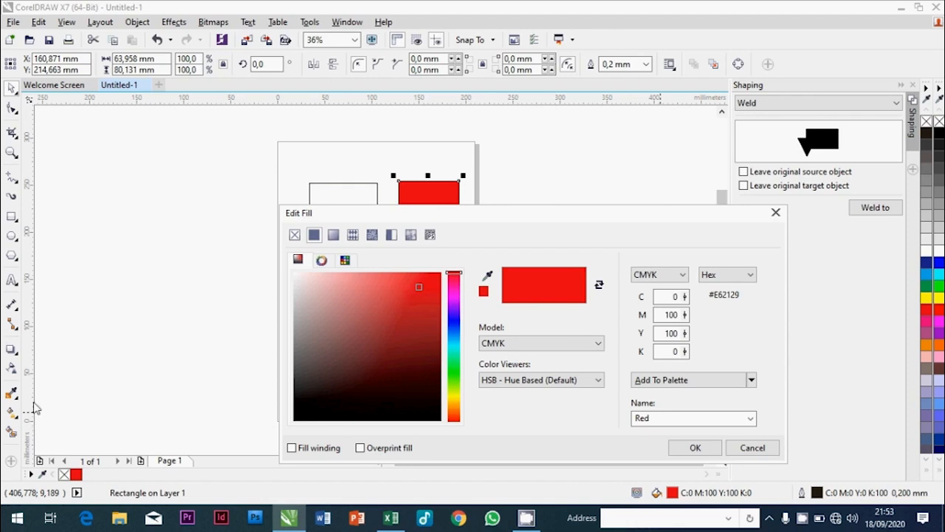
click(334, 235)
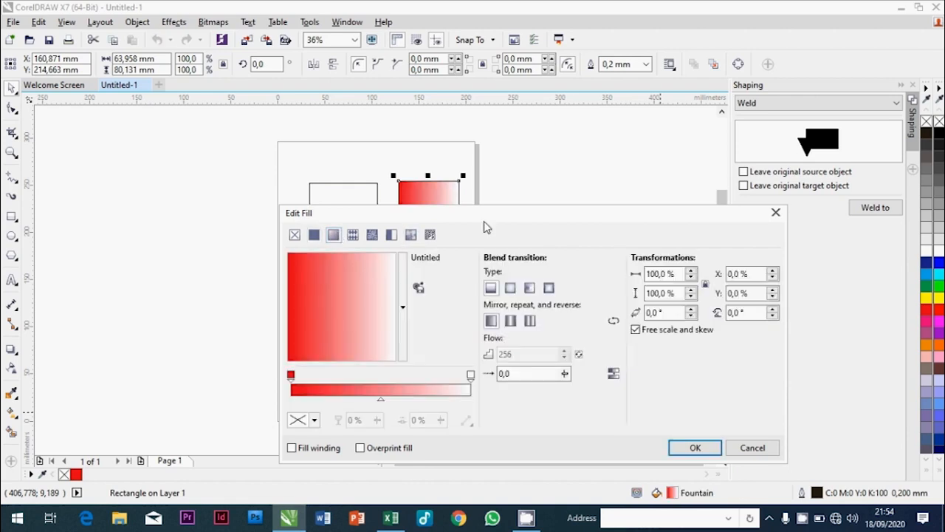
drag(484, 221, 683, 148)
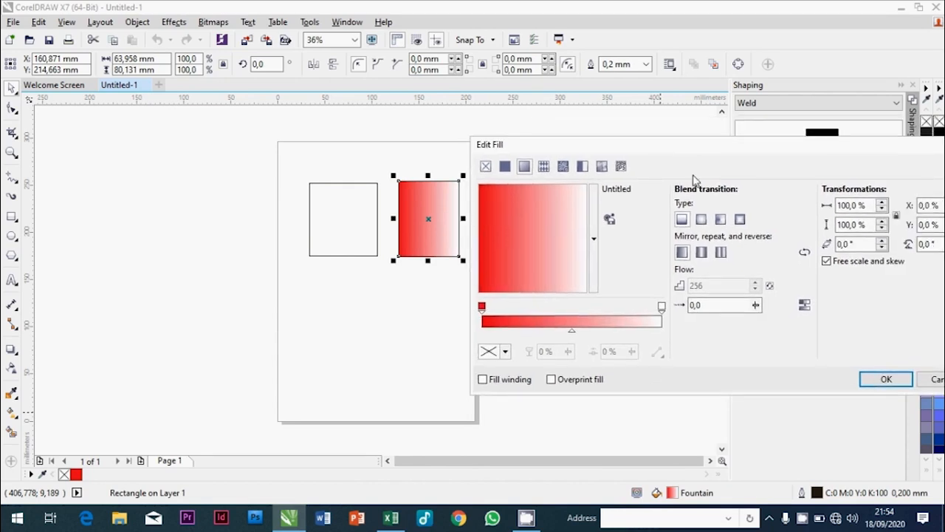
click(702, 219)
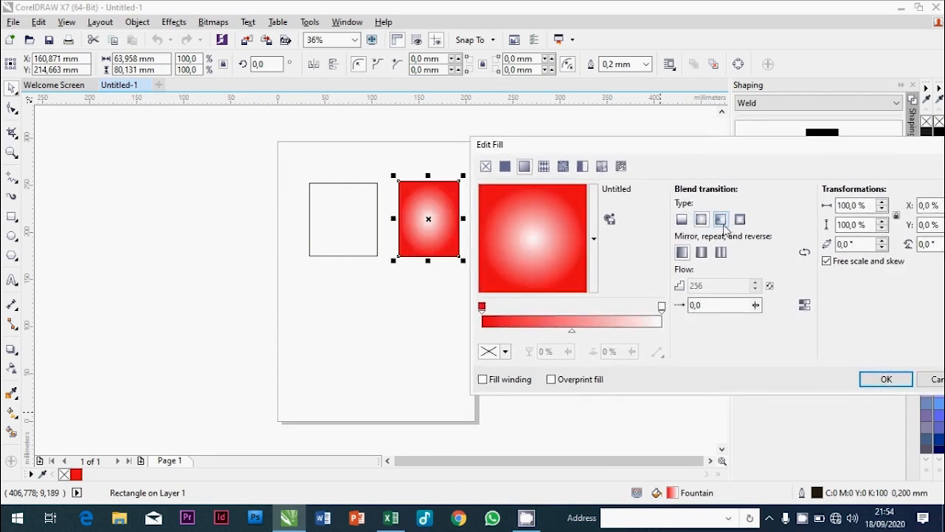
click(723, 222)
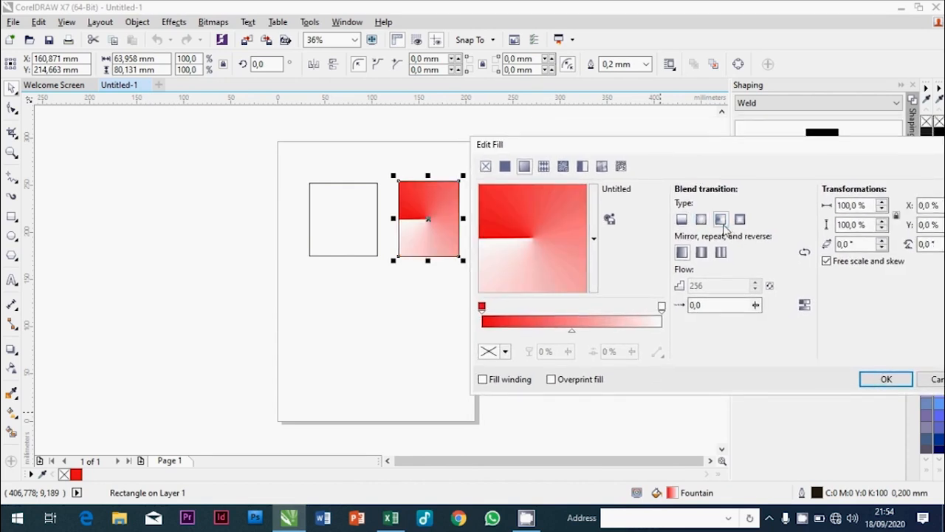
click(875, 379)
click(394, 295)
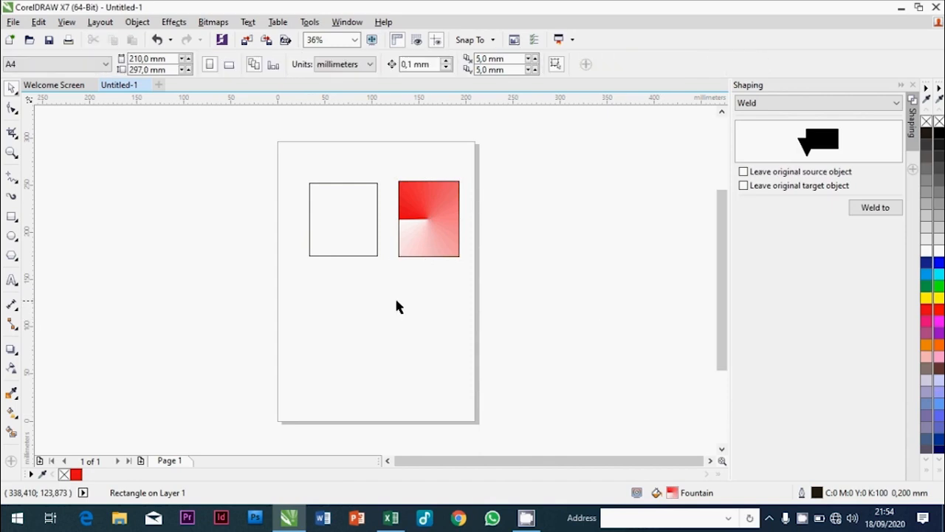
Step: Draw a circle about 94 mm in diameter below the left rectangle and give it a conical fountain fill
click(12, 236)
mouse_move(310, 276)
mouse_down()
mouse_move(392, 344)
mouse_move(404, 368)
mouse_up()
key(space)
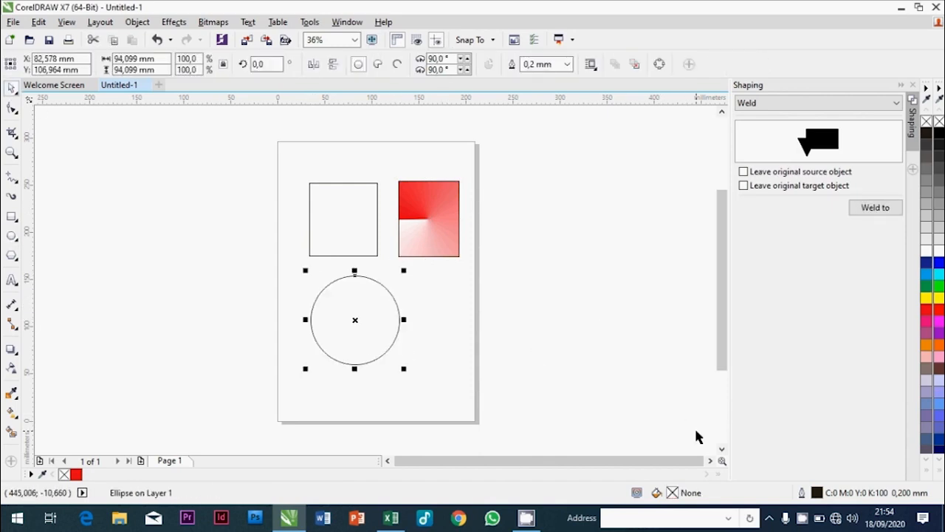
double_click(657, 493)
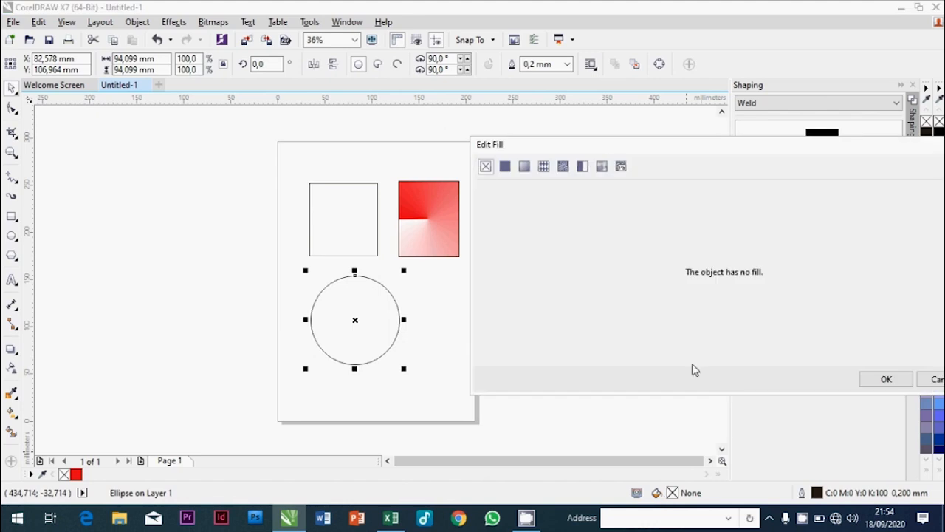
click(525, 168)
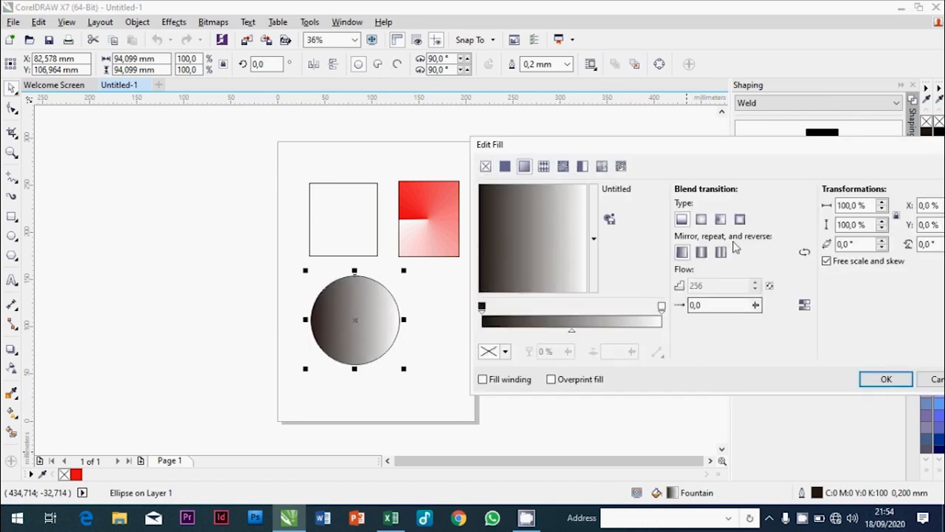
click(721, 221)
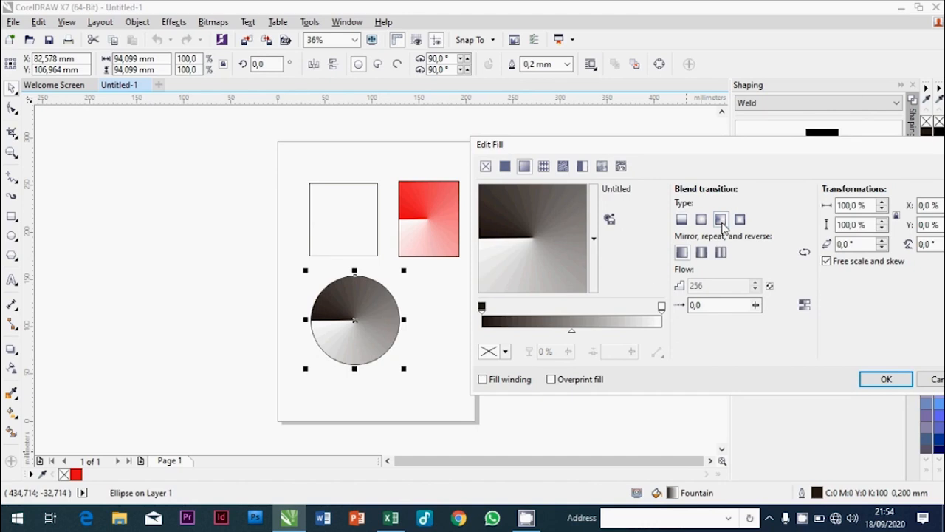
Step: Add a red colour stop at 1% of the circle's gradient with cyan 0, magenta 100, yellow 72 and black 0
click(482, 306)
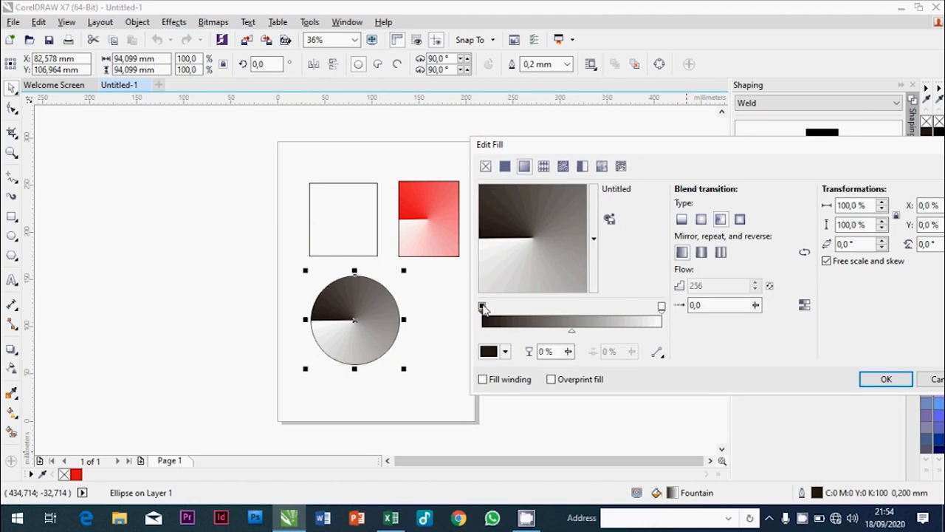
click(505, 352)
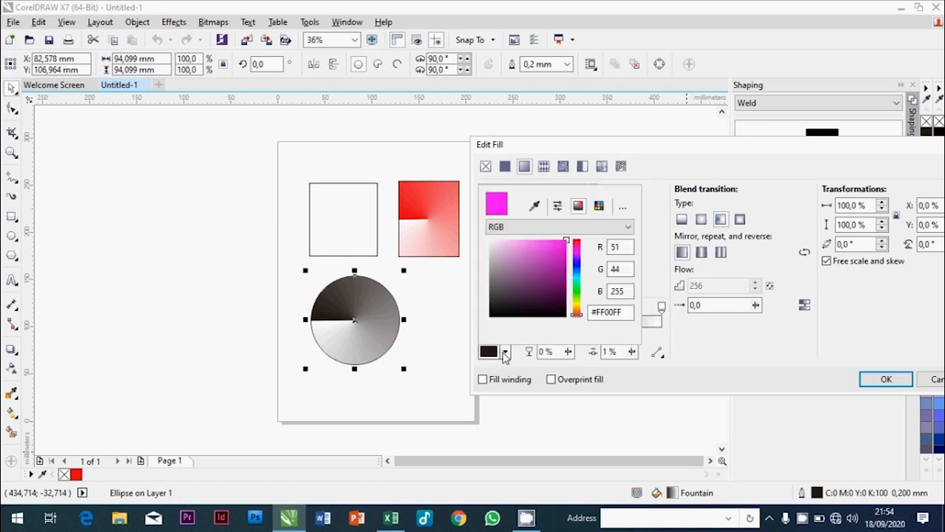
click(577, 243)
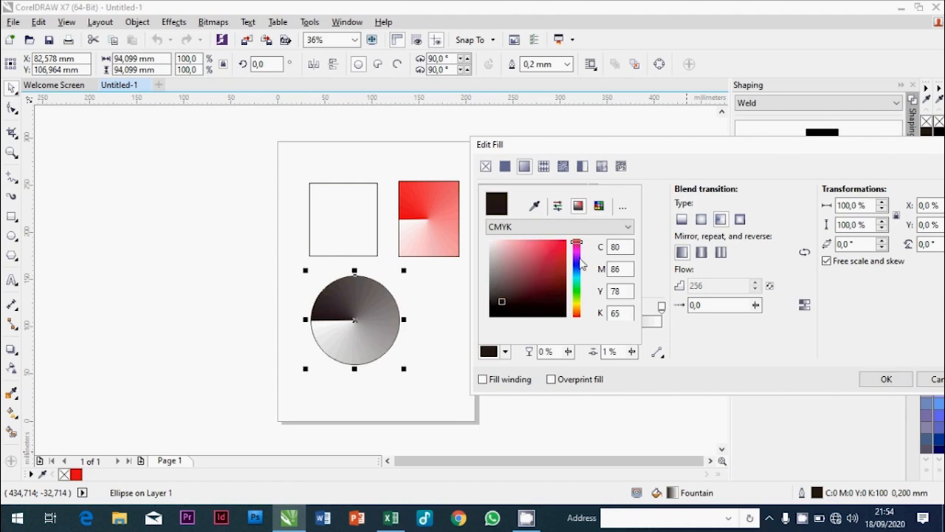
drag(502, 301, 563, 245)
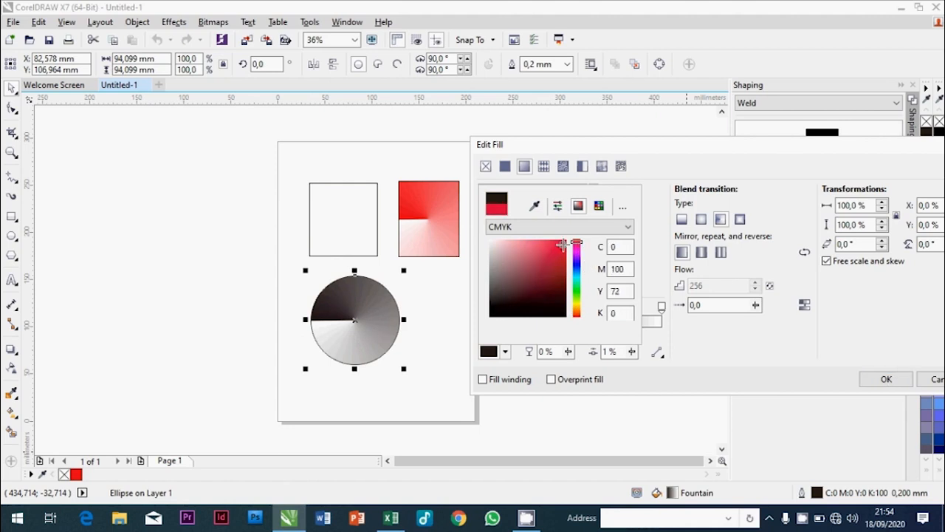
click(687, 352)
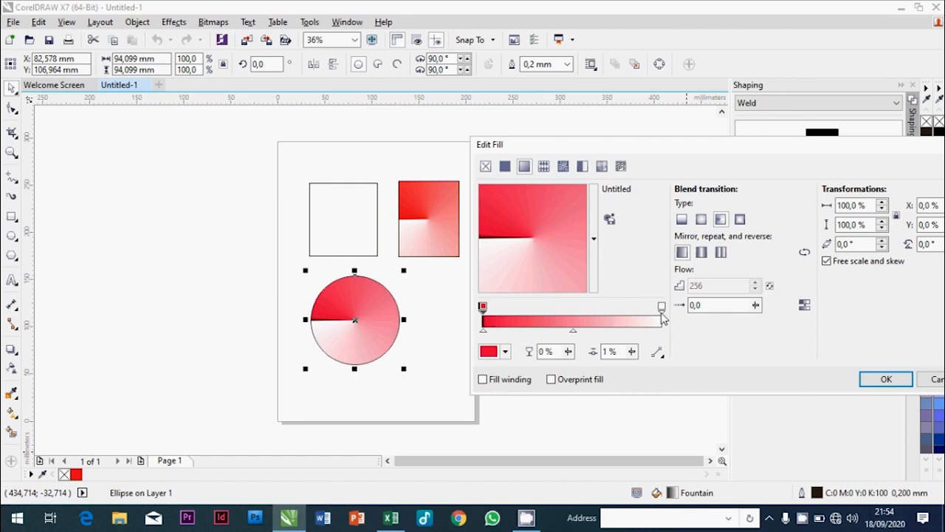
Step: Add a dark yellow colour stop at 98% of the circle's gradient, apply the fill and deselect the circle
click(662, 307)
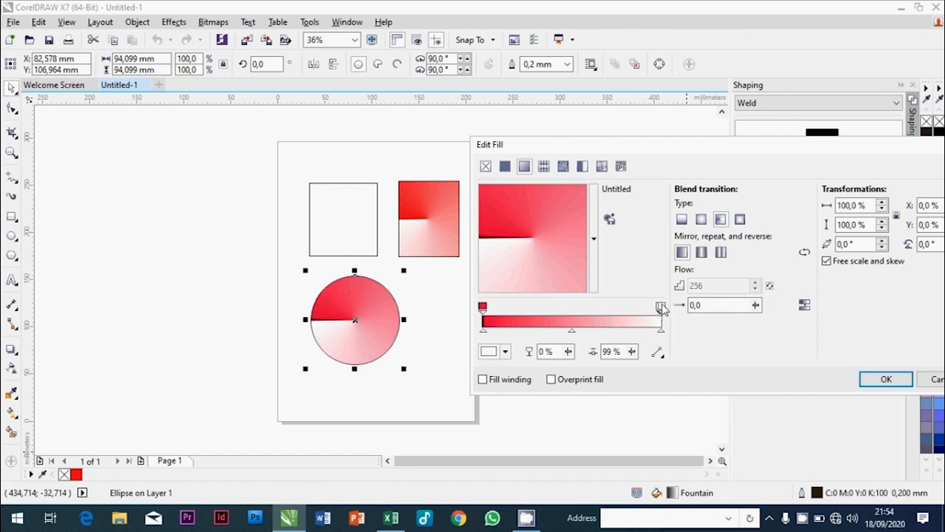
click(662, 308)
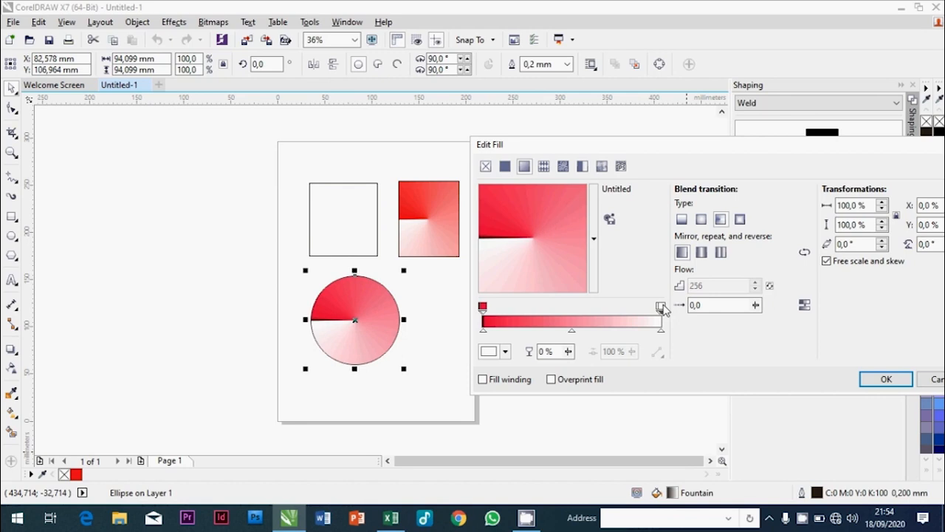
drag(662, 309, 661, 310)
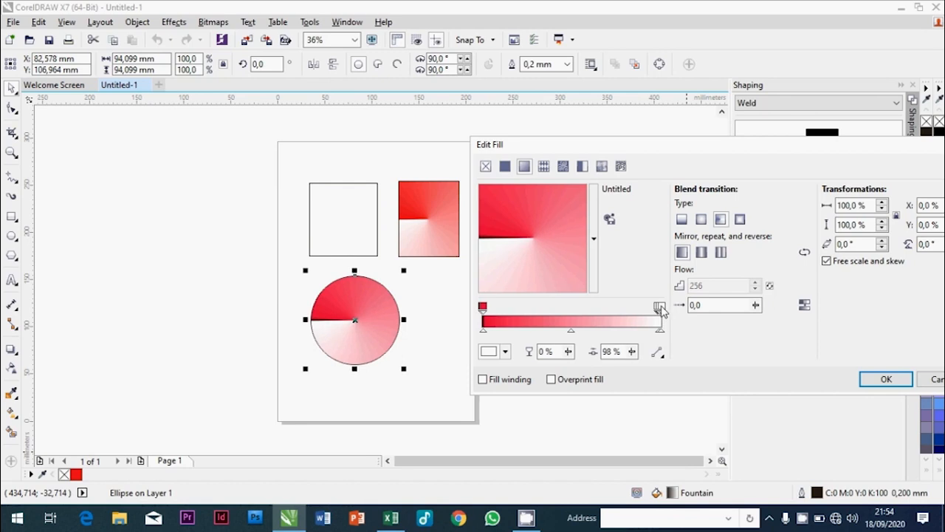
click(506, 352)
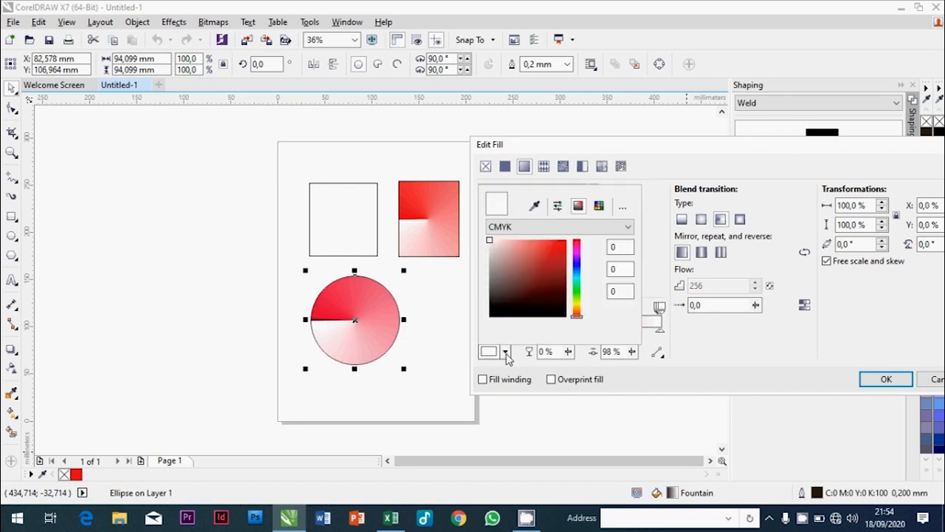
click(577, 303)
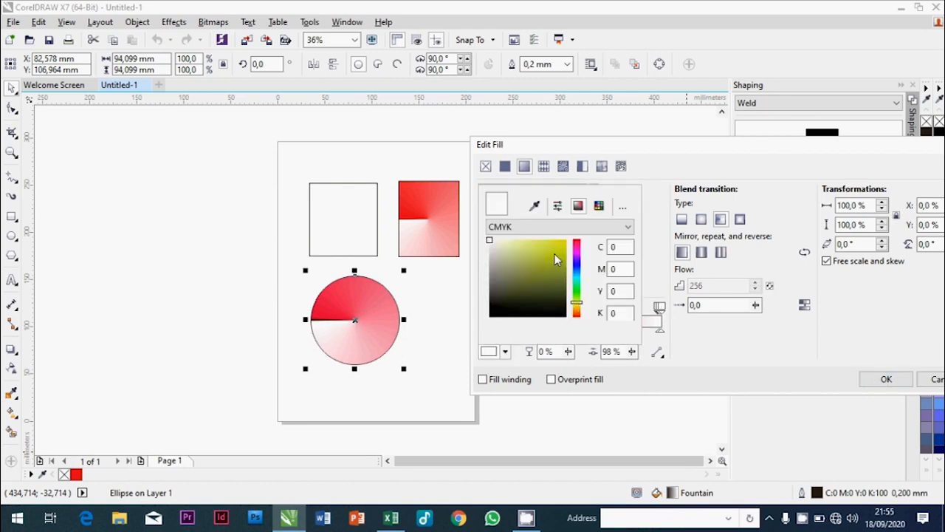
click(561, 247)
click(715, 358)
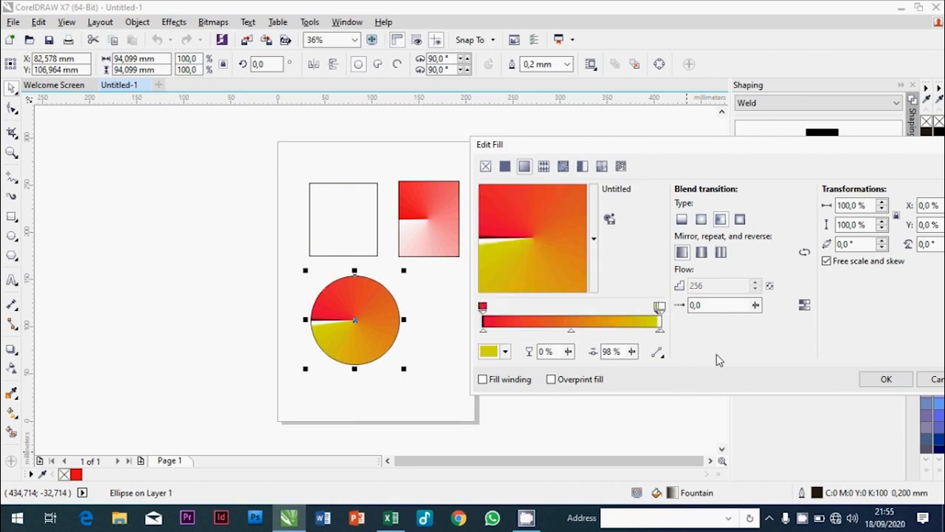
click(660, 308)
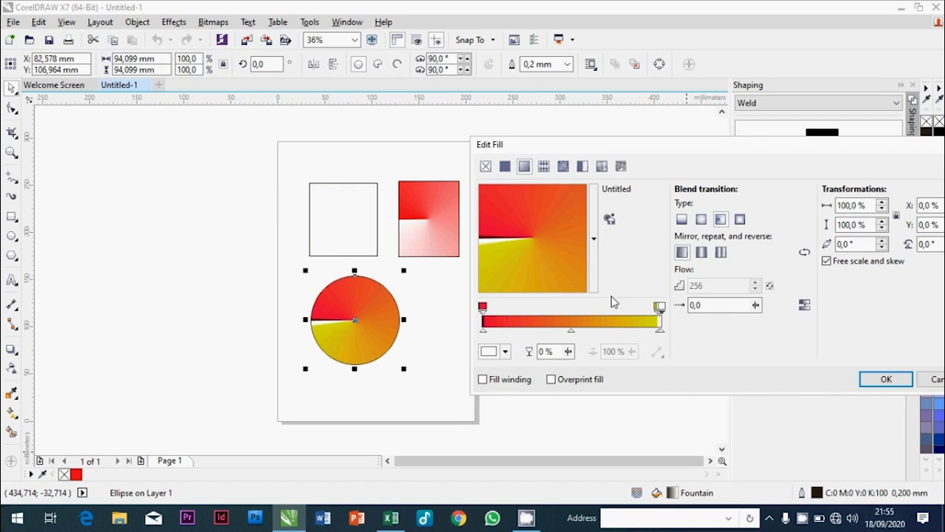
key(Return)
click(599, 325)
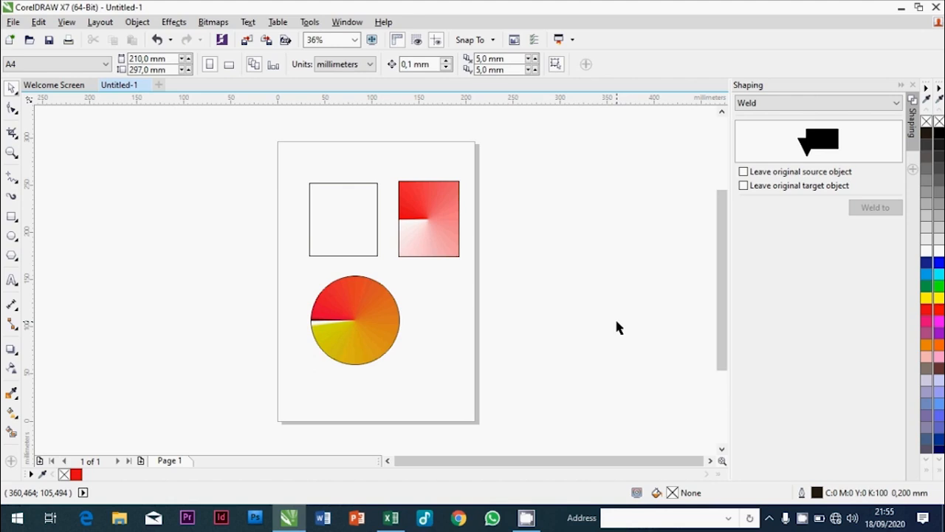
Step: Fill the left rectangle with the palette's RGB blue (0, 0, 255) and deselect it
click(342, 238)
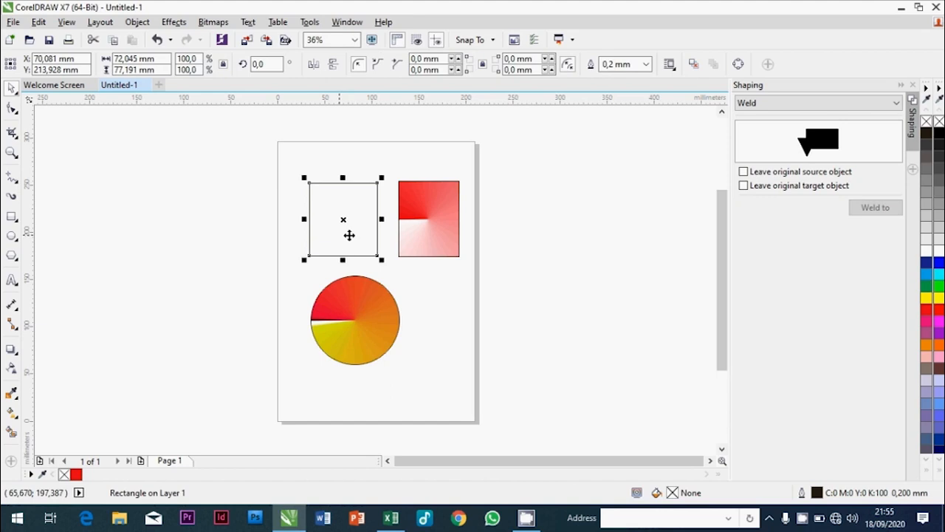
click(938, 264)
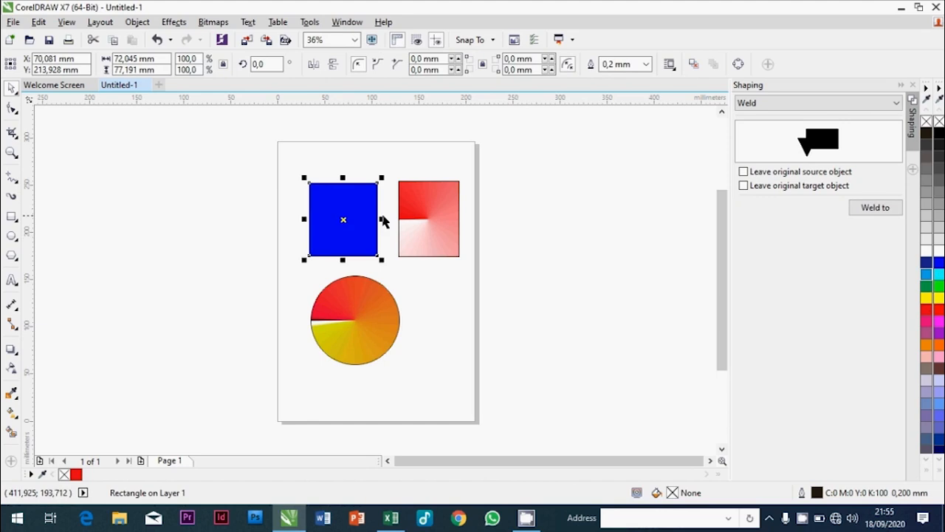
click(395, 275)
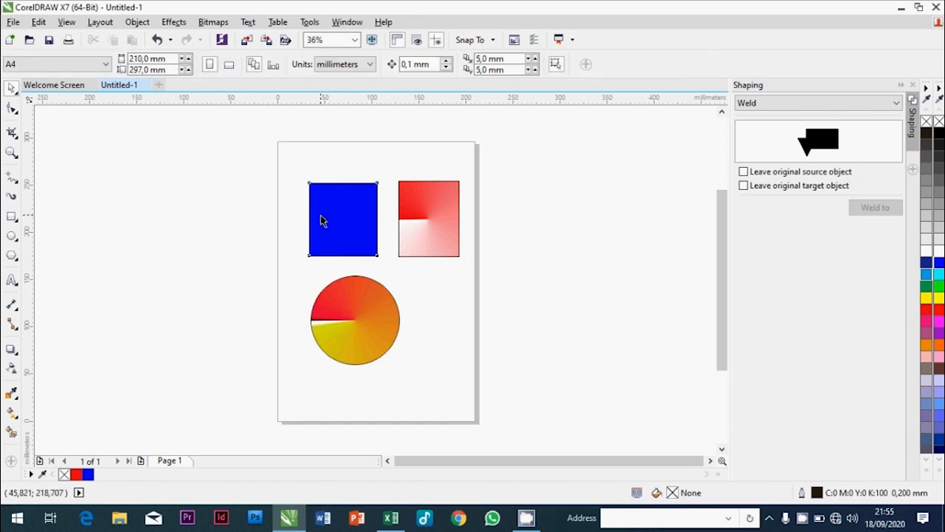
Step: Place a copy of the blue rectangle beside the circle, across the page's edge, and fill the copy with white
drag(320, 217, 442, 316)
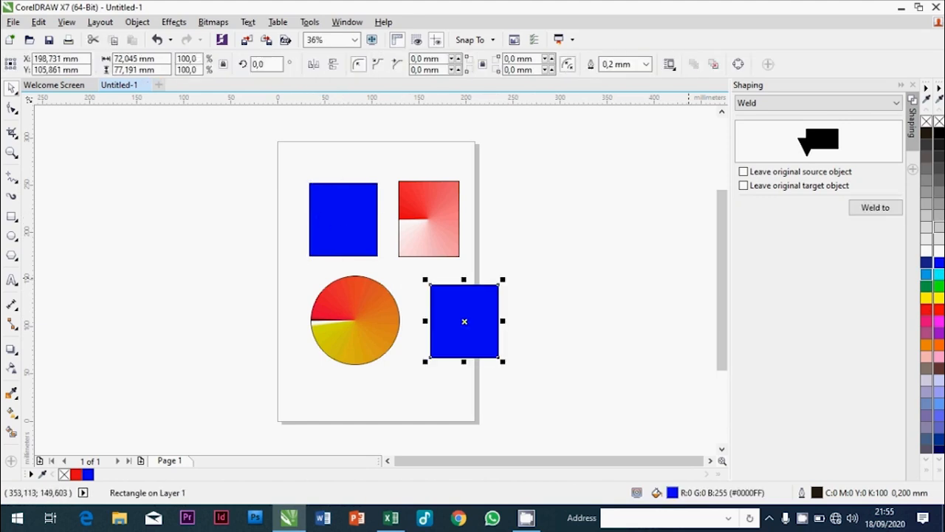
click(929, 252)
click(657, 261)
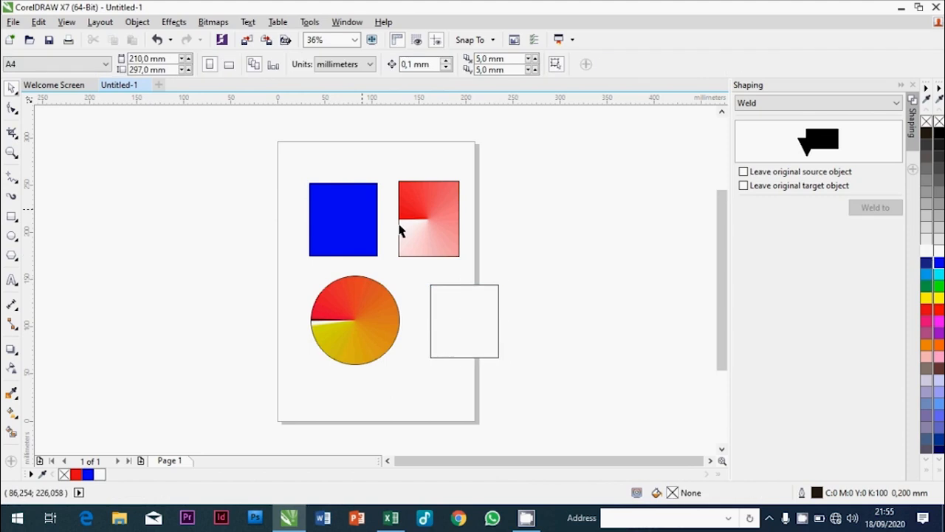
Step: Sample the upper rectangle's blue with the Color Eyedropper and apply it to the white rectangle beside the circle
click(16, 398)
click(84, 392)
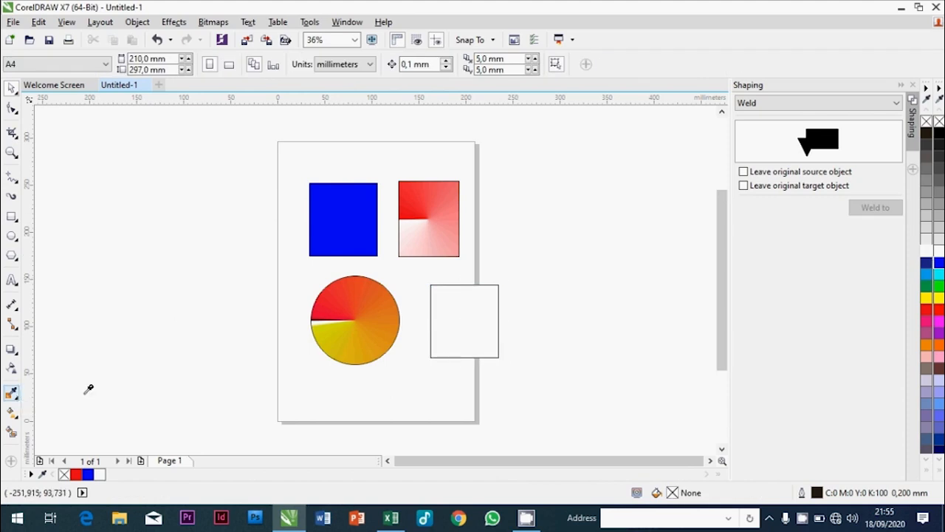
click(356, 195)
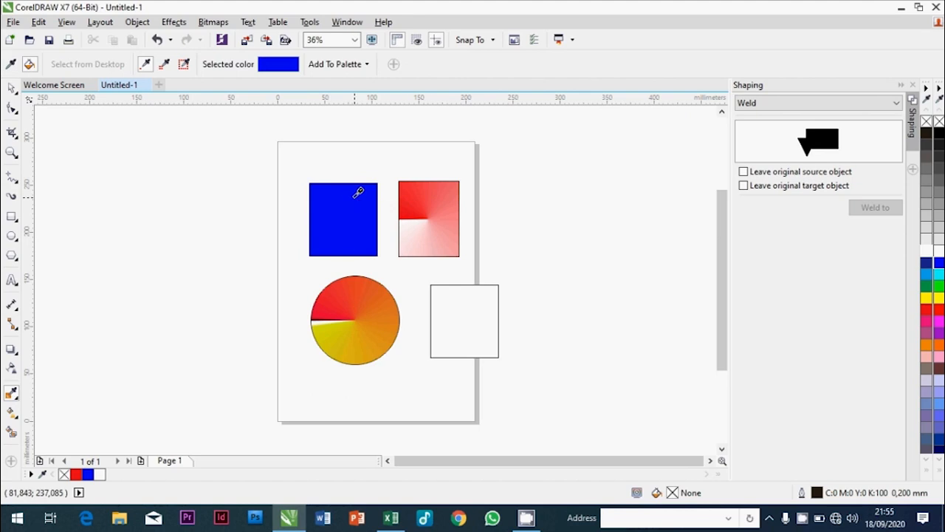
click(461, 306)
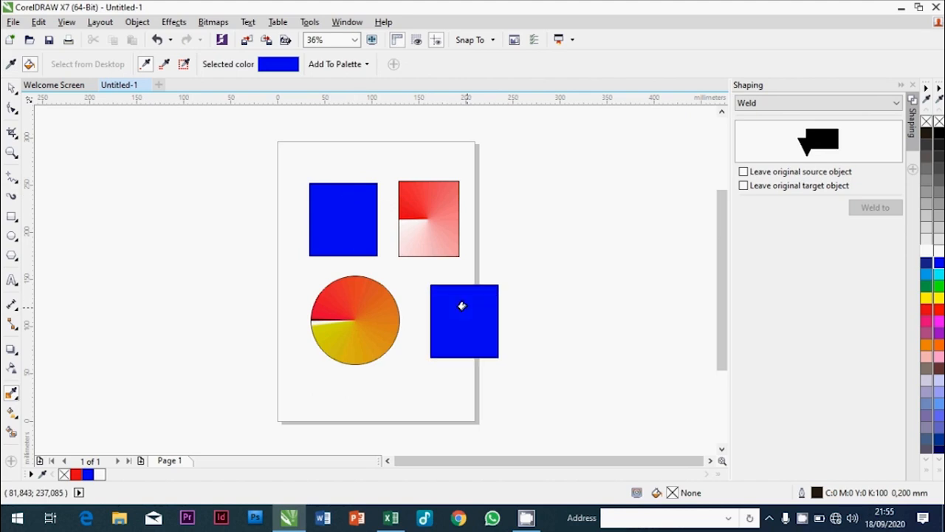
click(11, 87)
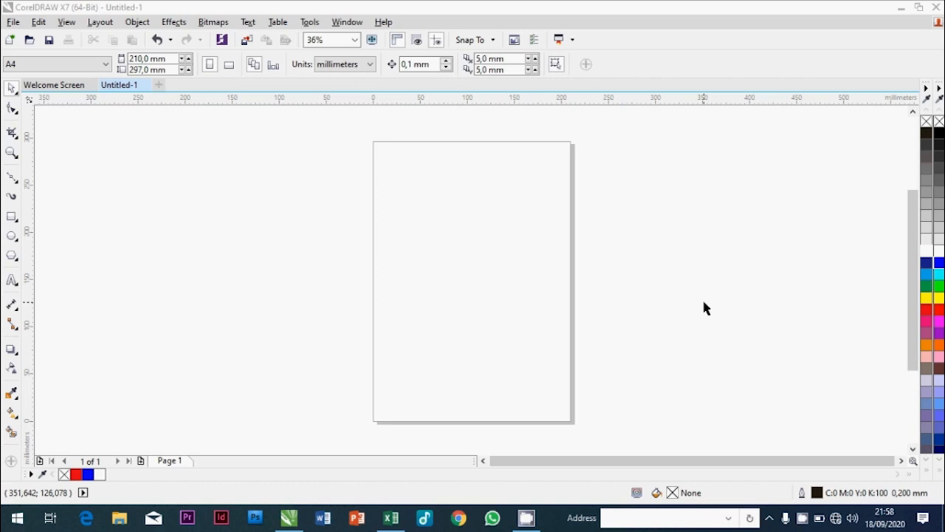
Step: Draw an open S-shaped curve about 98 mm wide and 199 mm high down the page with the Bézier tool
click(16, 181)
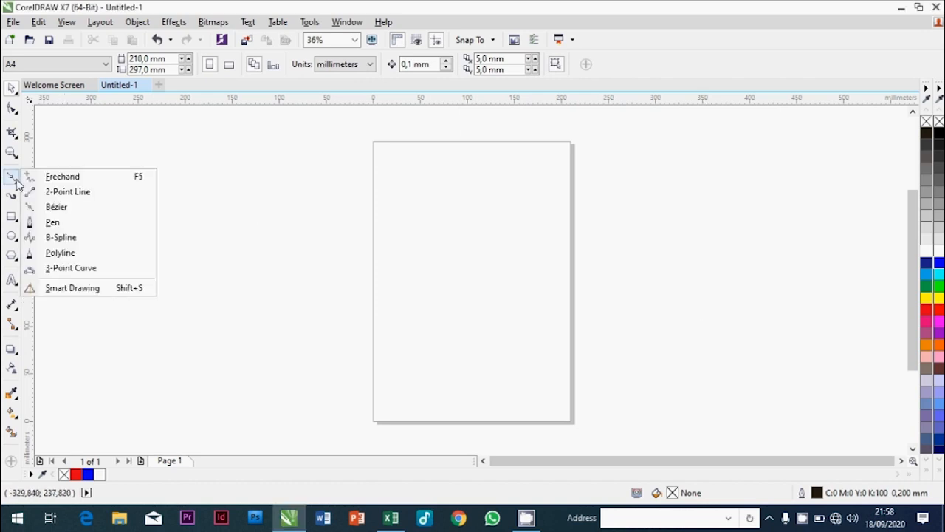
click(80, 207)
click(446, 184)
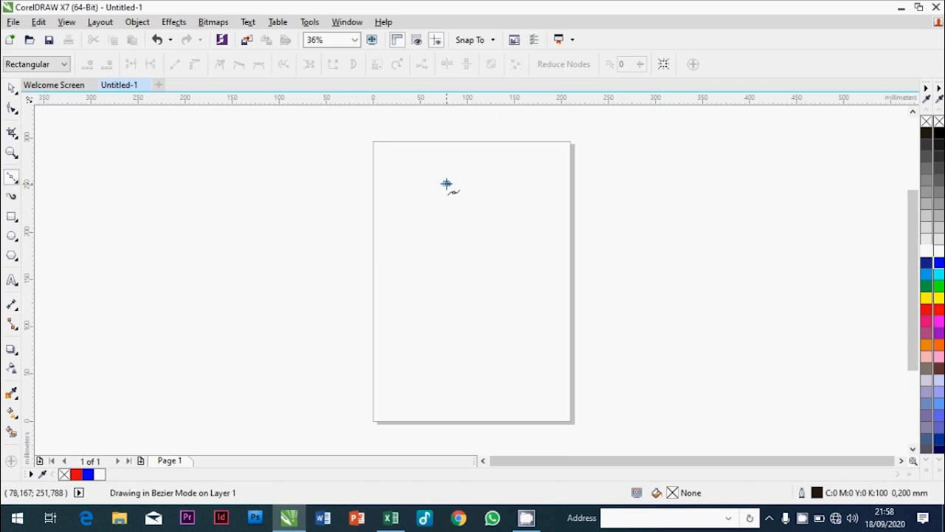
click(510, 252)
click(490, 307)
click(456, 319)
click(450, 340)
click(471, 360)
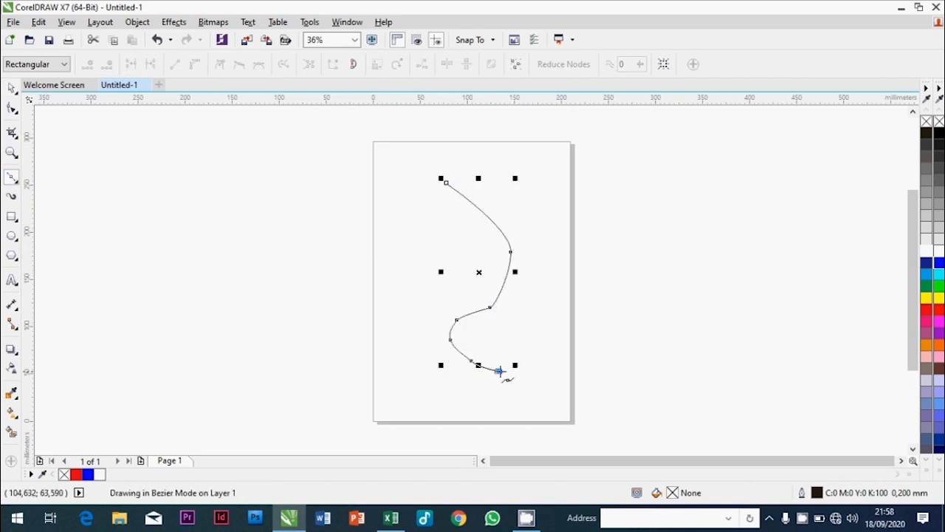
click(495, 370)
click(539, 356)
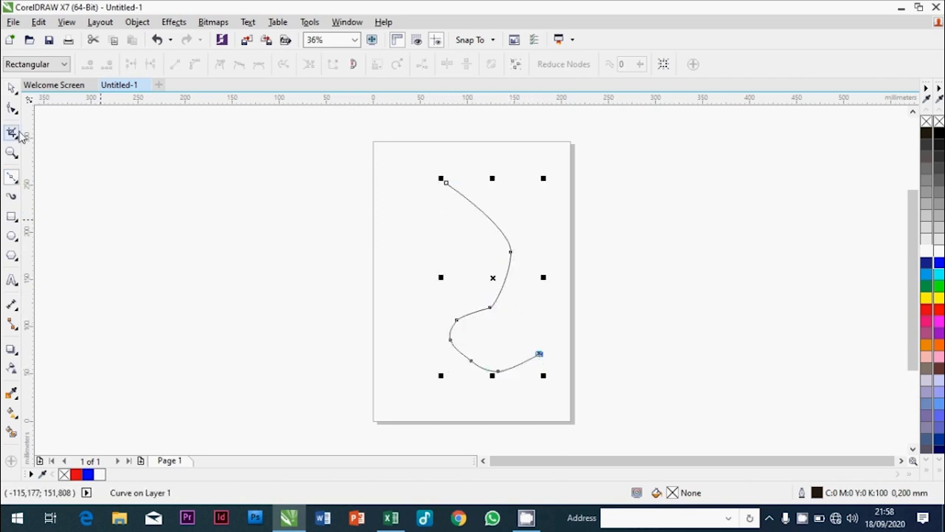
click(13, 90)
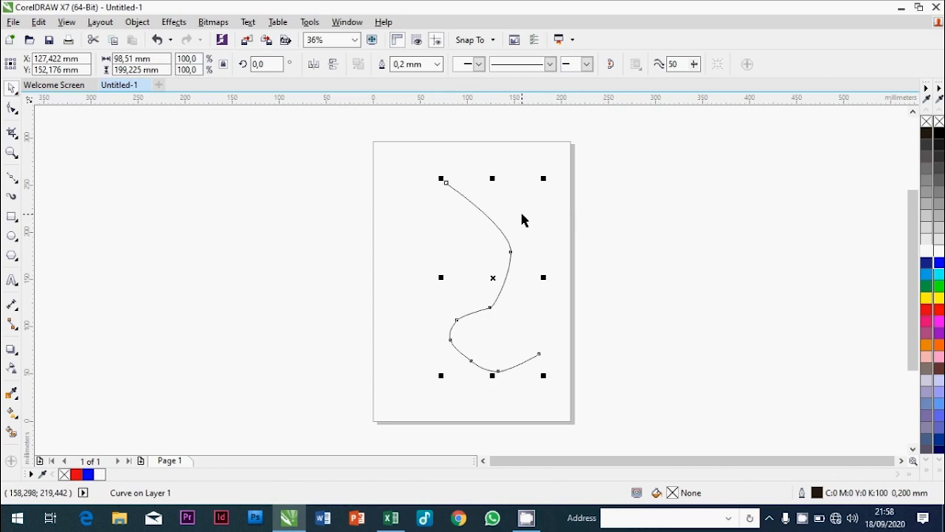
Step: Open the Artistic Media settings and apply a default preset brush stroke to the curve
click(174, 22)
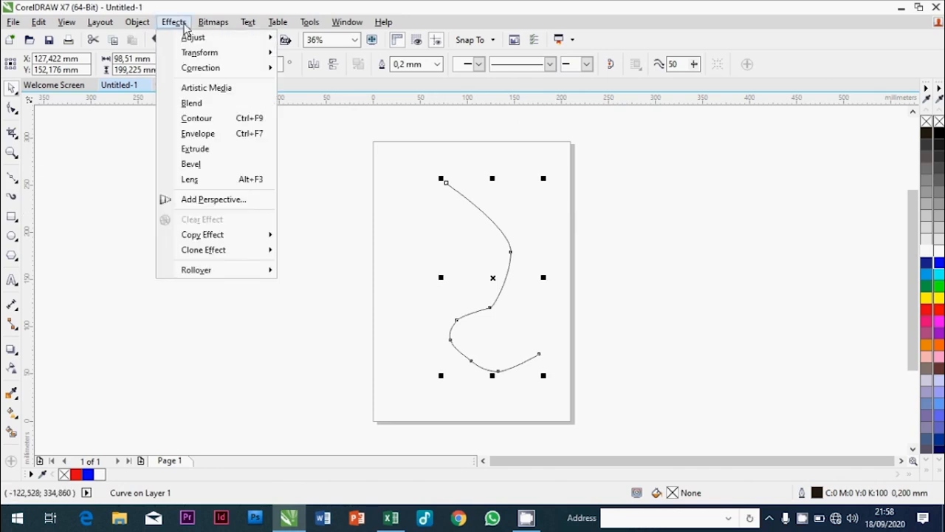
click(206, 88)
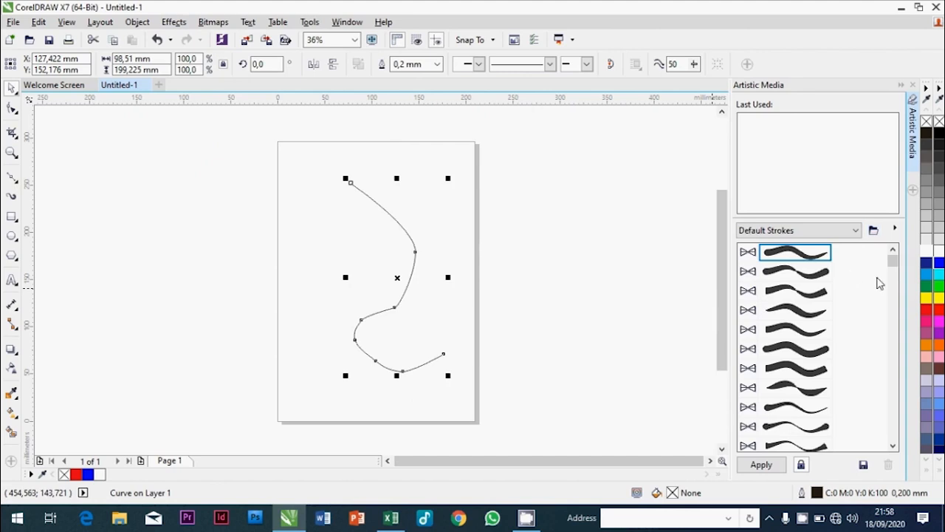
click(805, 274)
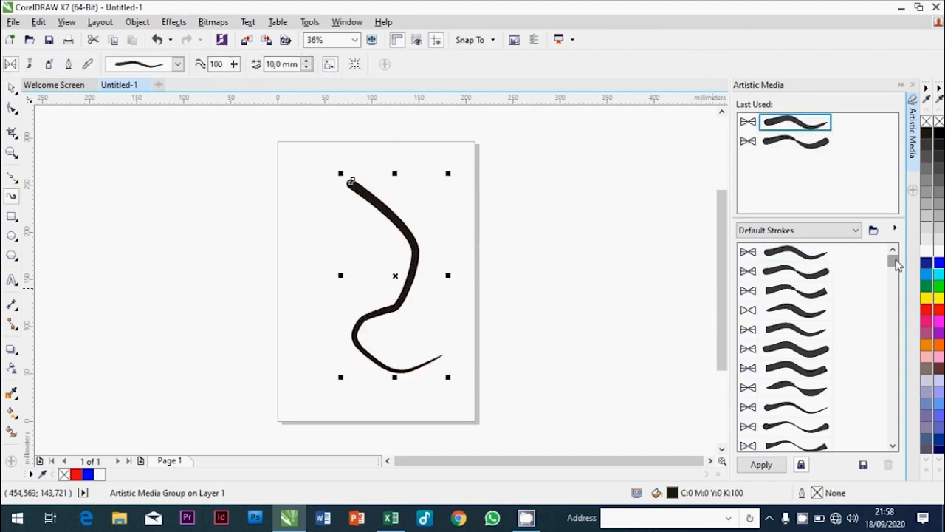
Step: Find the goldfish spray among the default artistic media strokes, apply it to the curve and deselect the result
drag(895, 264, 900, 375)
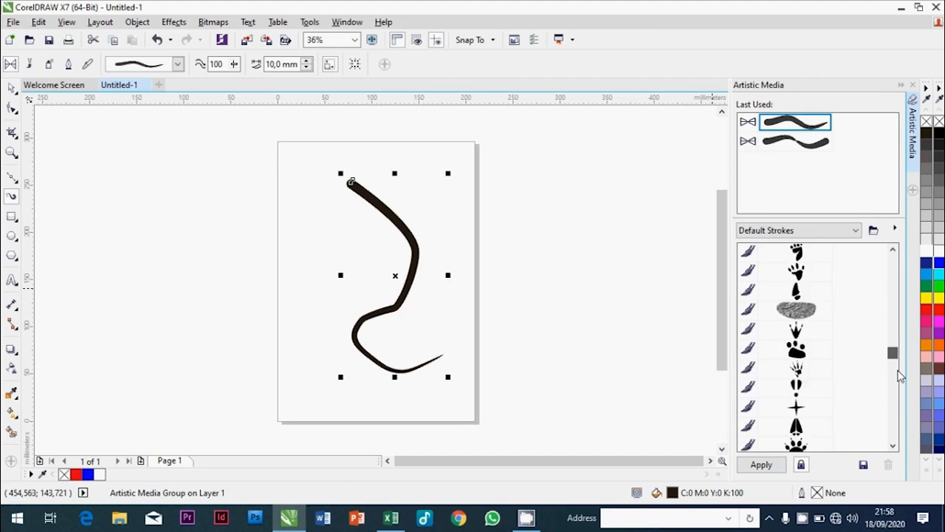
click(893, 445)
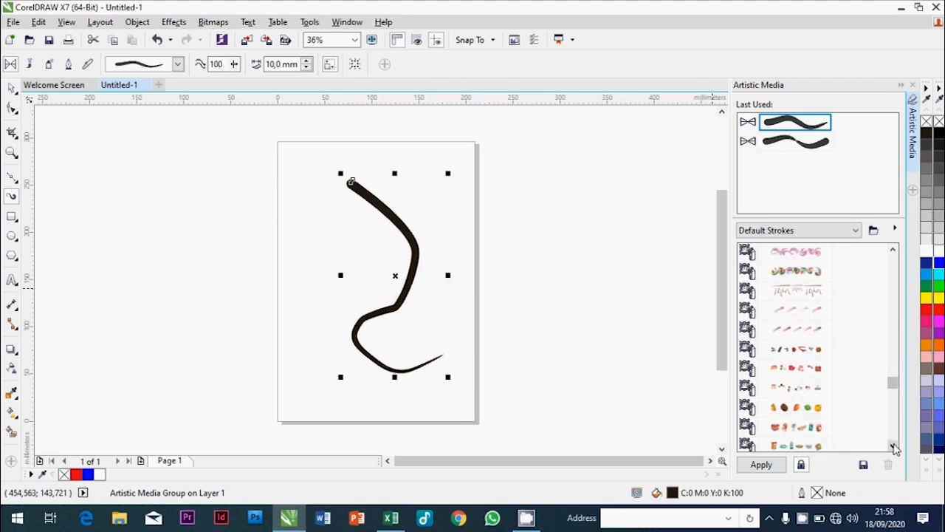
click(895, 447)
click(895, 447)
click(895, 447)
click(895, 447)
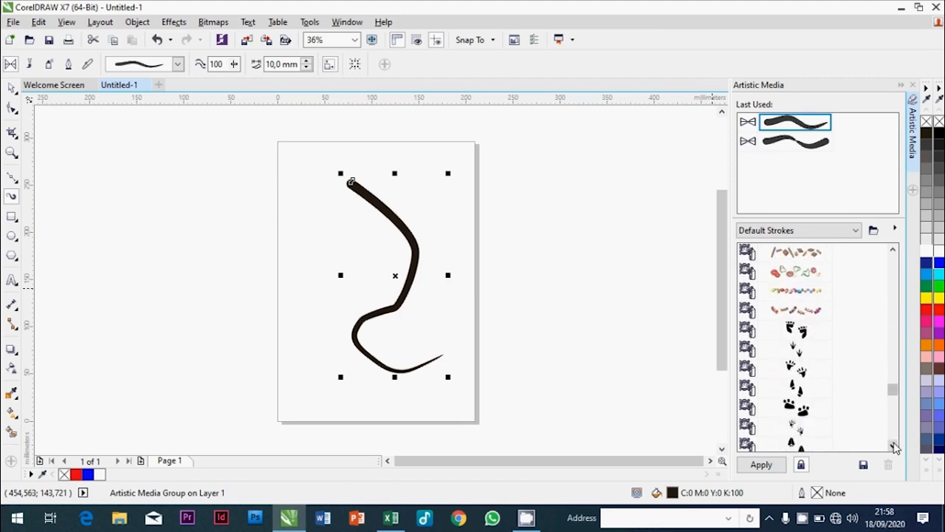
click(894, 447)
click(894, 447)
click(898, 432)
click(897, 432)
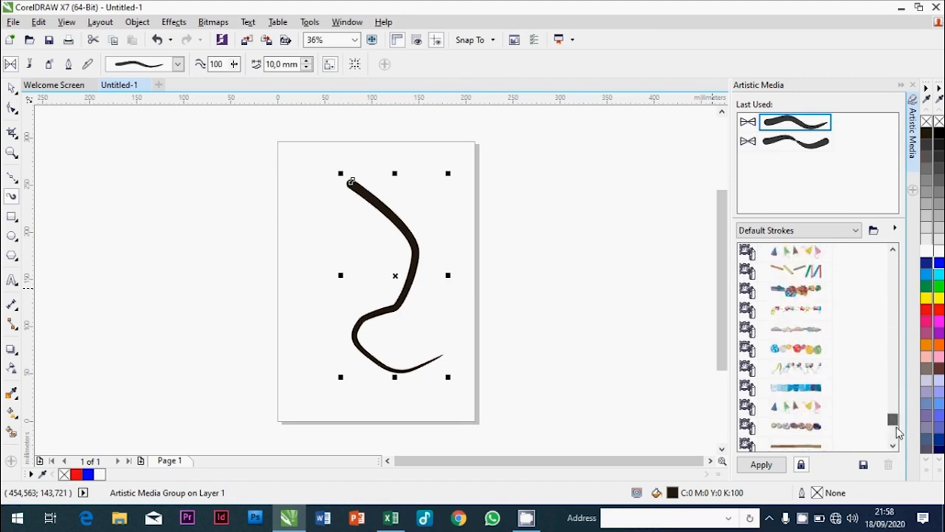
click(898, 432)
drag(897, 432, 898, 399)
click(796, 291)
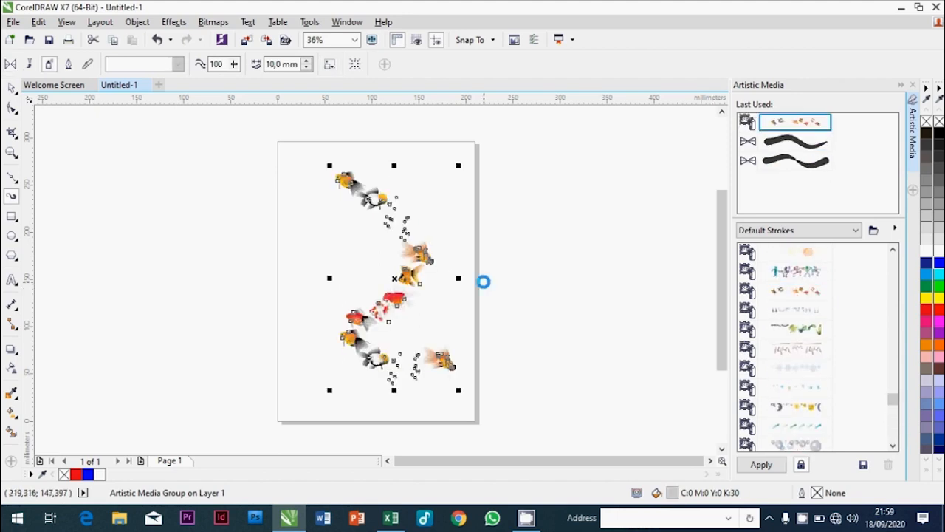
click(484, 240)
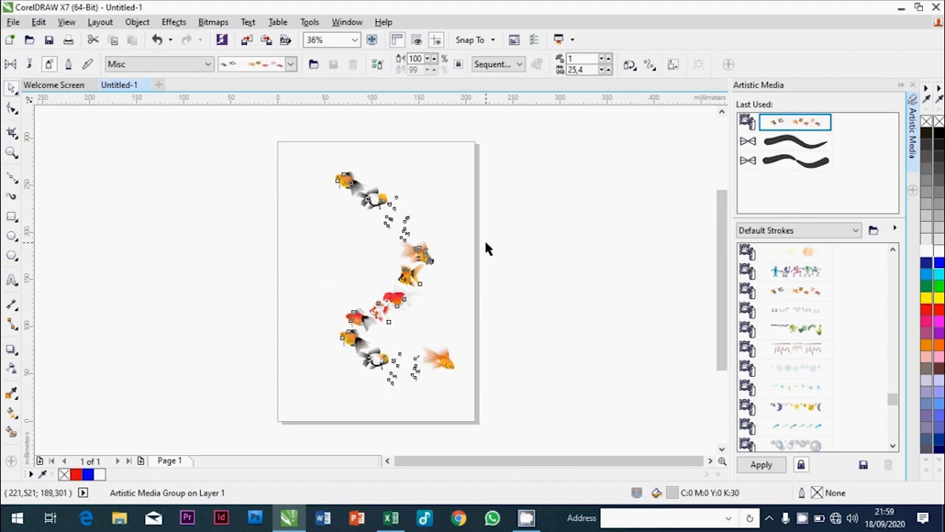
Step: Try the cartoon-figure spray on the curve and switch it back to the goldfish spray
key(z)
drag(387, 232, 484, 288)
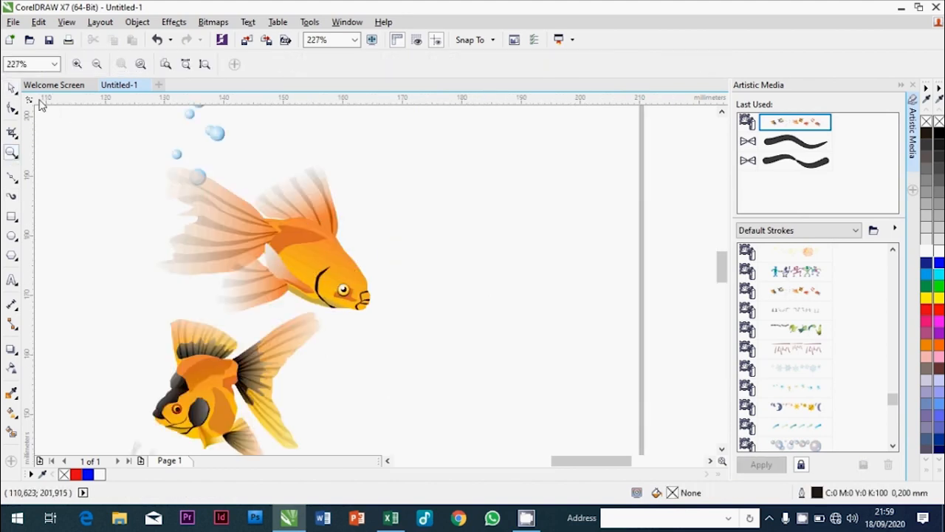
click(12, 88)
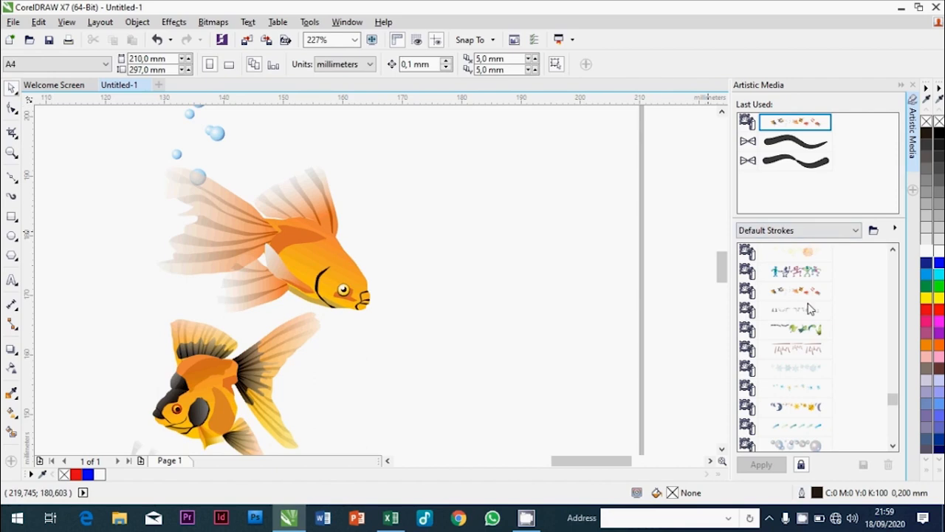
click(353, 266)
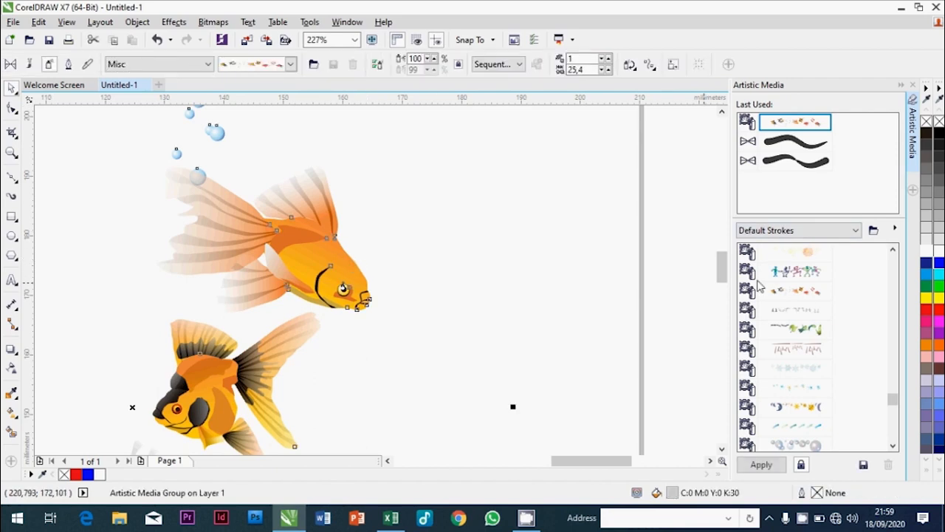
click(803, 269)
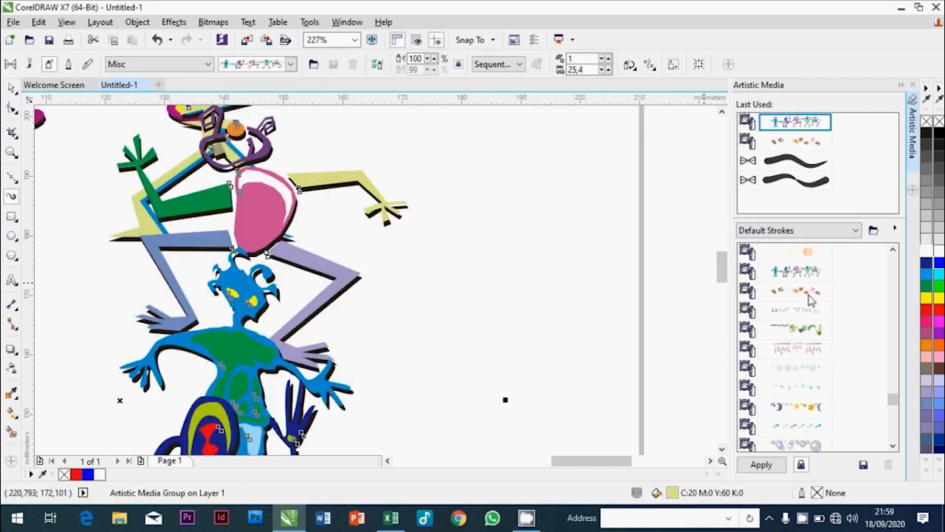
click(810, 295)
Step: Break the goldfish artistic media group apart from its guide curve and deselect everything
key(z)
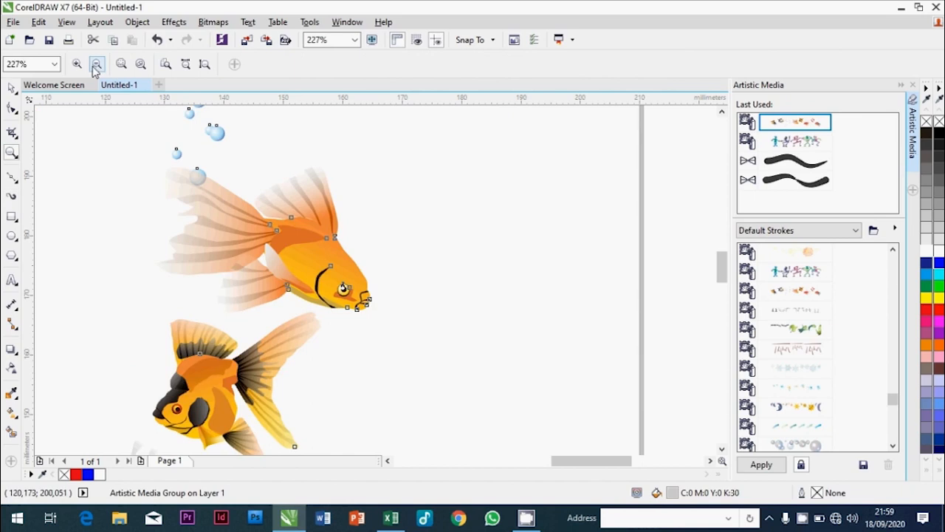
click(95, 65)
scroll(288, 182, up, 3)
key(space)
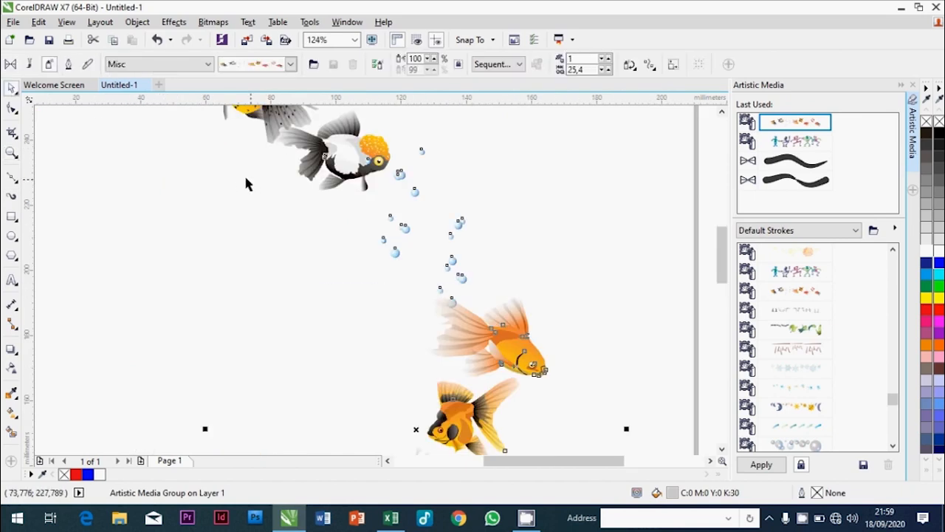
click(348, 253)
click(542, 342)
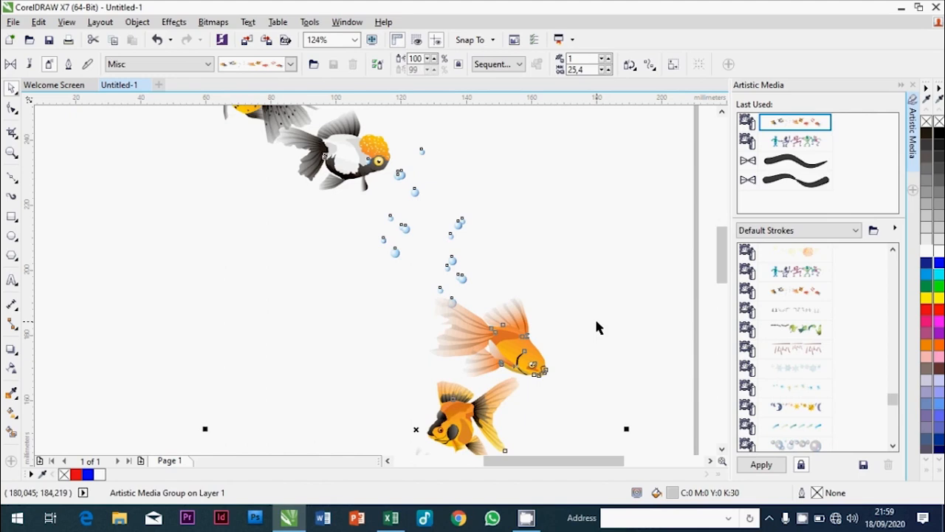
key(ctrl+k)
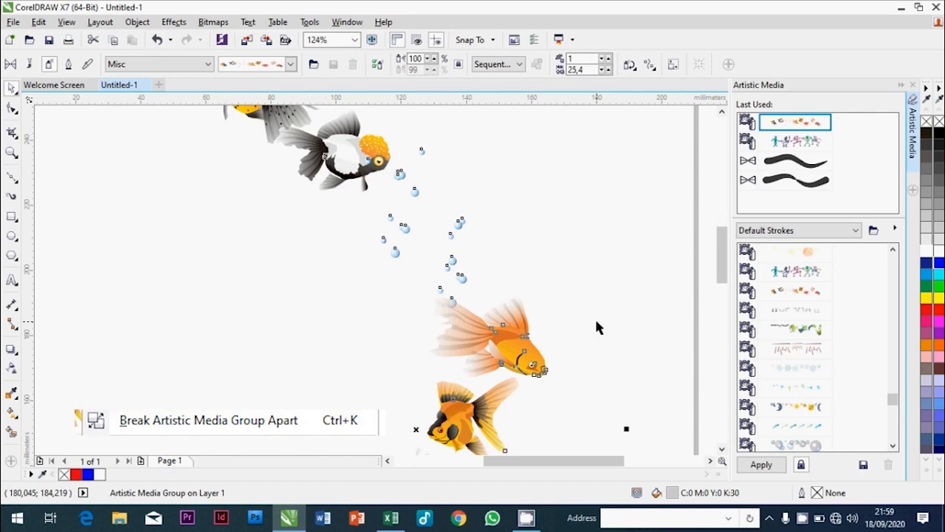
click(632, 302)
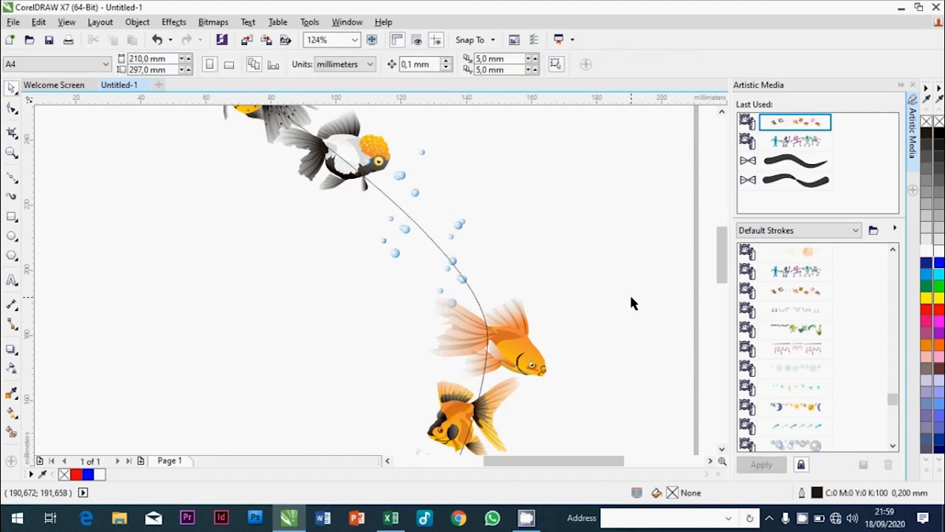
Step: Move the guide curve beyond the page's right edge and shift the goldfish group toward the page's left side
key(z)
key(shift+F4)
drag(266, 139, 591, 378)
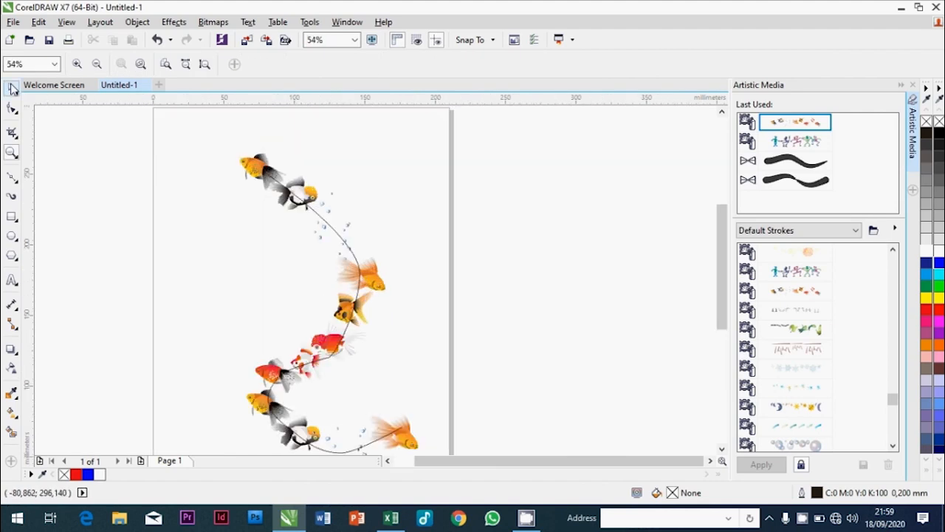
click(12, 89)
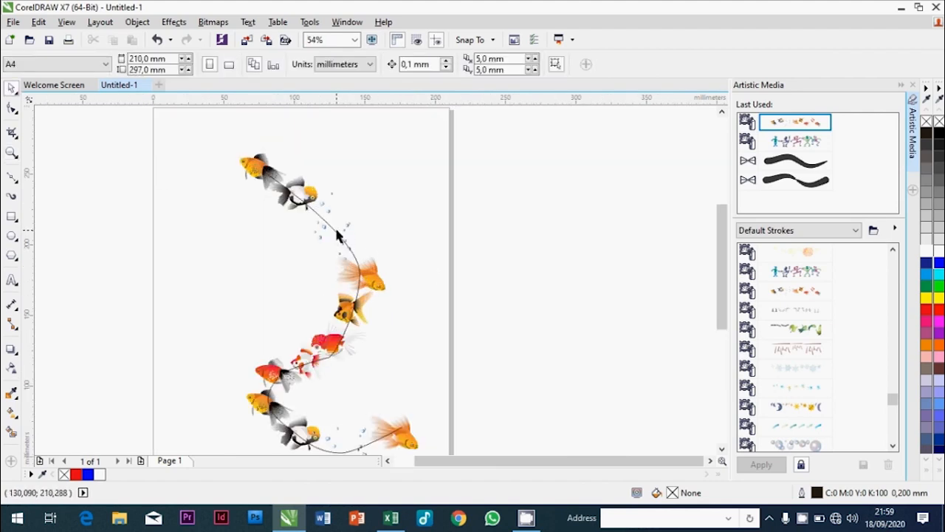
drag(338, 235, 533, 235)
click(352, 273)
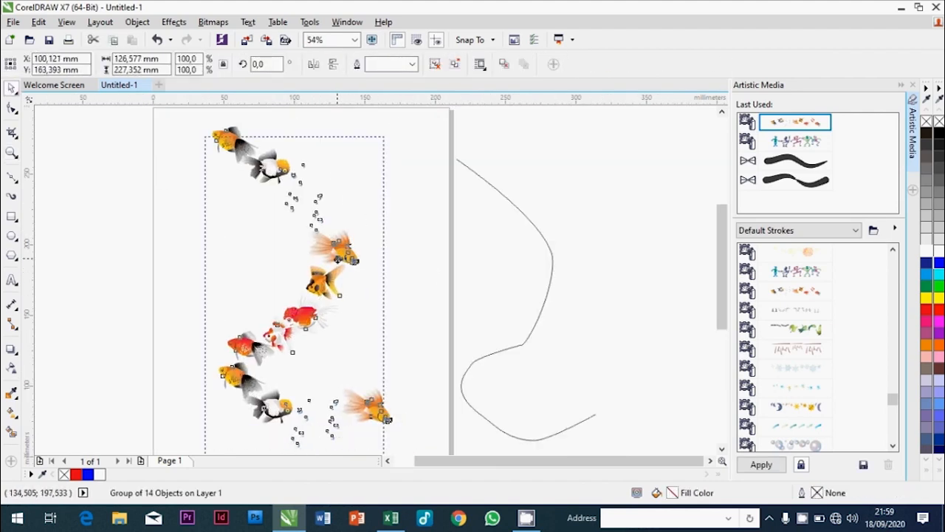
drag(362, 257, 354, 269)
click(438, 256)
Step: Ungroup the goldfish group into separate fish and deselect them
click(350, 255)
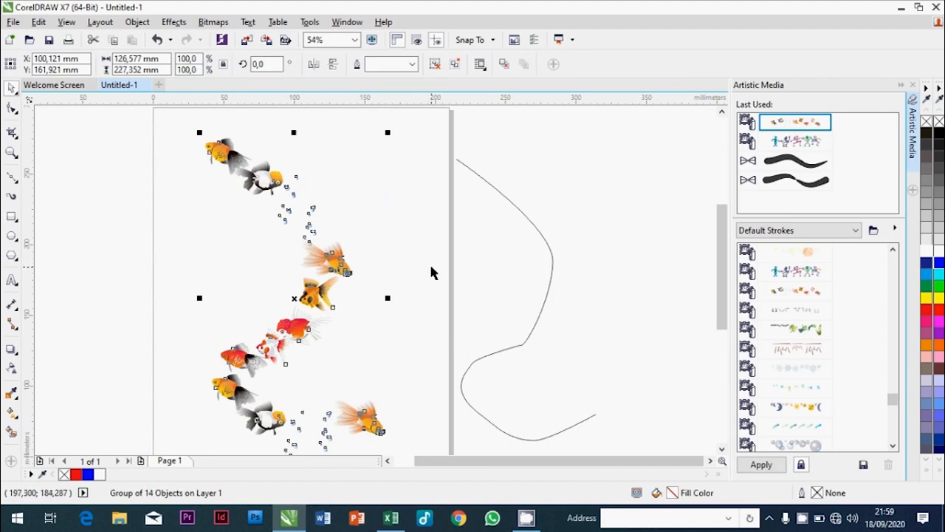
click(455, 63)
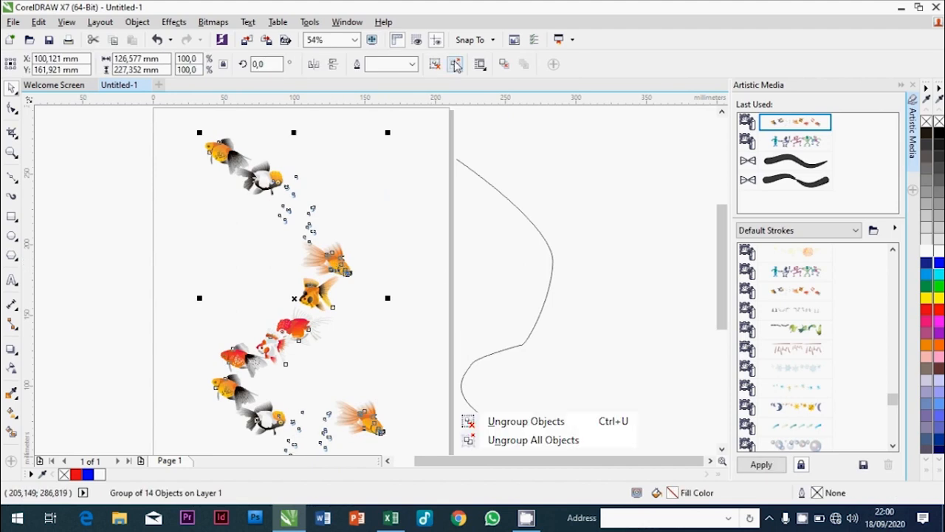
click(426, 150)
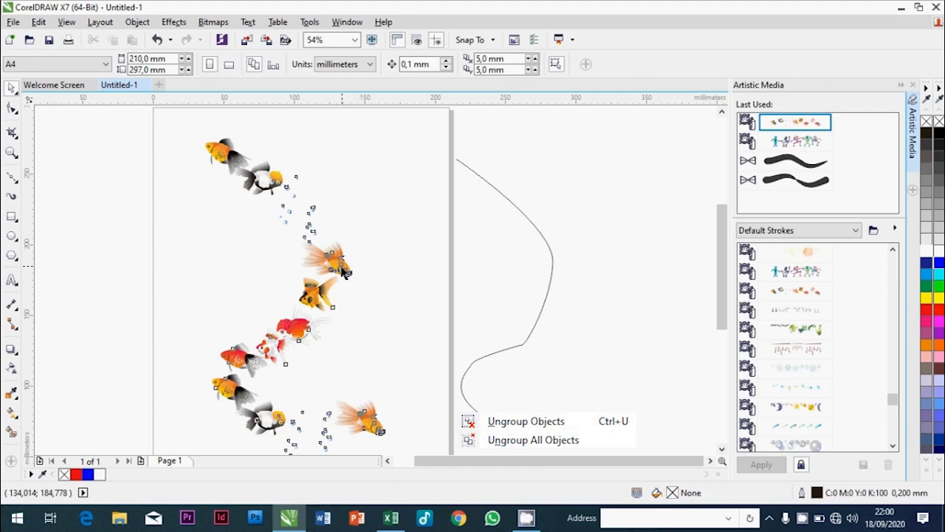
Step: Spread out three goldfish: the orange one up and right, the topmost one down, and the black-and-orange one right
click(353, 272)
drag(353, 272, 405, 241)
click(217, 174)
drag(216, 174, 201, 249)
click(325, 297)
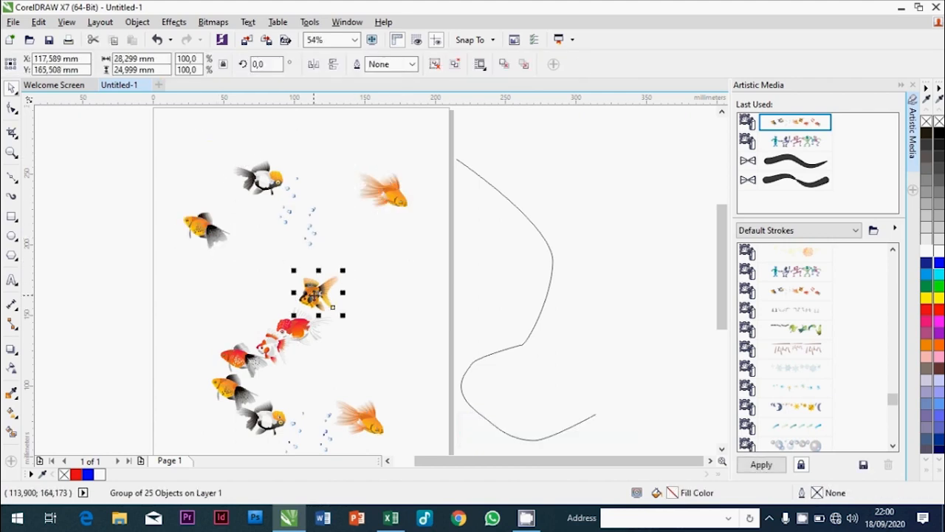
drag(325, 297, 385, 293)
click(108, 150)
Step: Ungroup the orange goldfish at the page's upper right into its individual shapes and deselect them
click(11, 153)
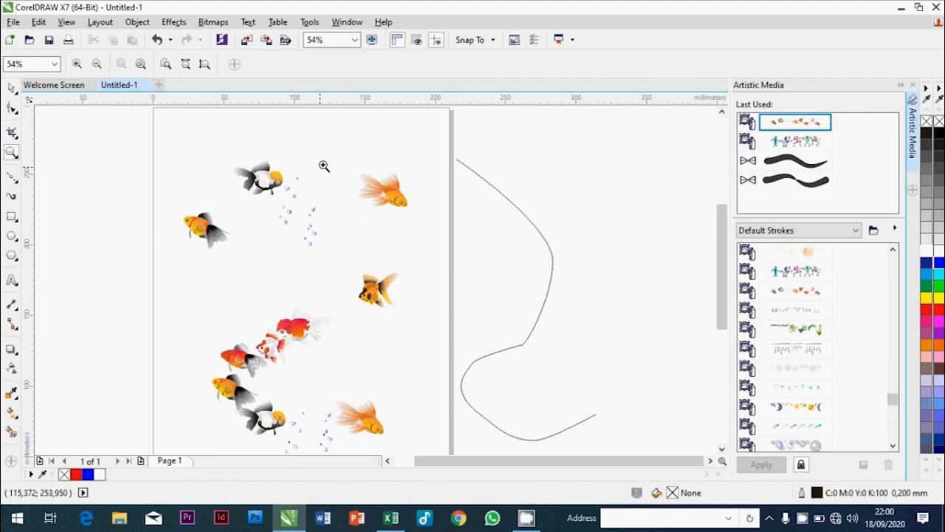
drag(322, 164, 415, 216)
click(8, 90)
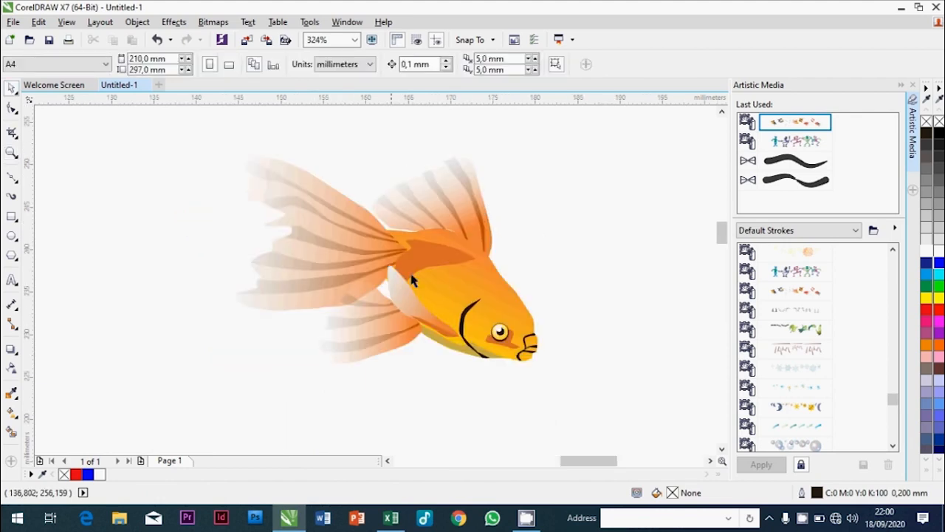
click(431, 291)
key(ctrl+u)
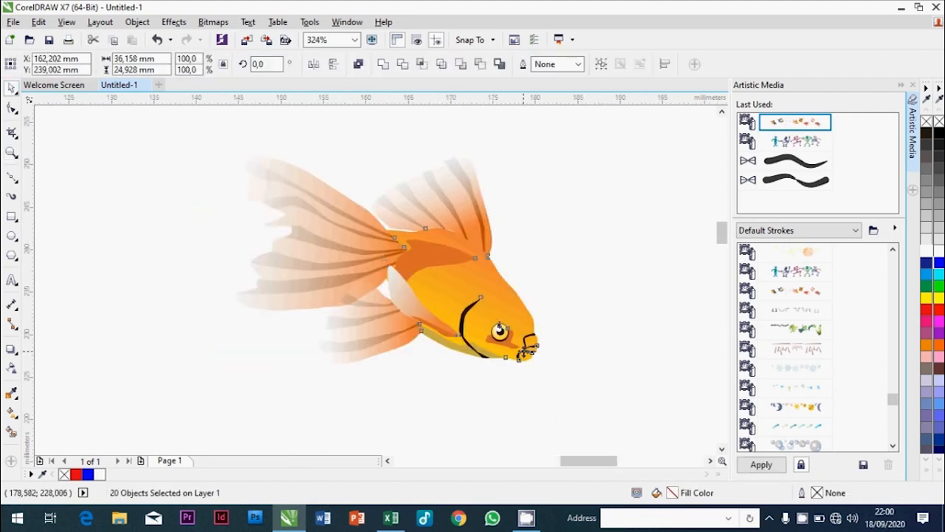
key(Escape)
Step: Pull the orange goldfish apart by moving its body, dorsal fin, back patch, tail, lower fin and side fin away separately
click(464, 288)
drag(464, 288, 643, 253)
click(466, 221)
drag(466, 221, 177, 178)
drag(431, 264, 354, 415)
drag(339, 296, 172, 379)
drag(384, 333, 359, 148)
drag(403, 309, 507, 260)
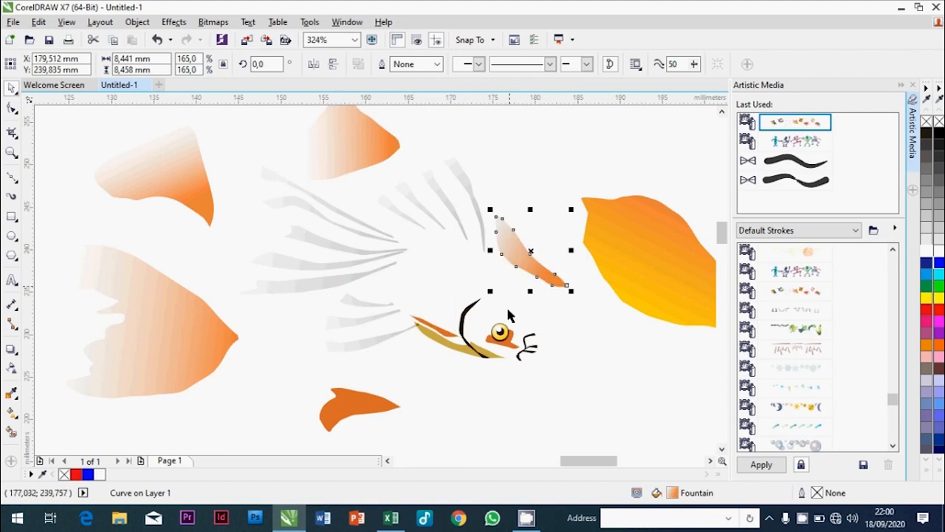
double_click(12, 151)
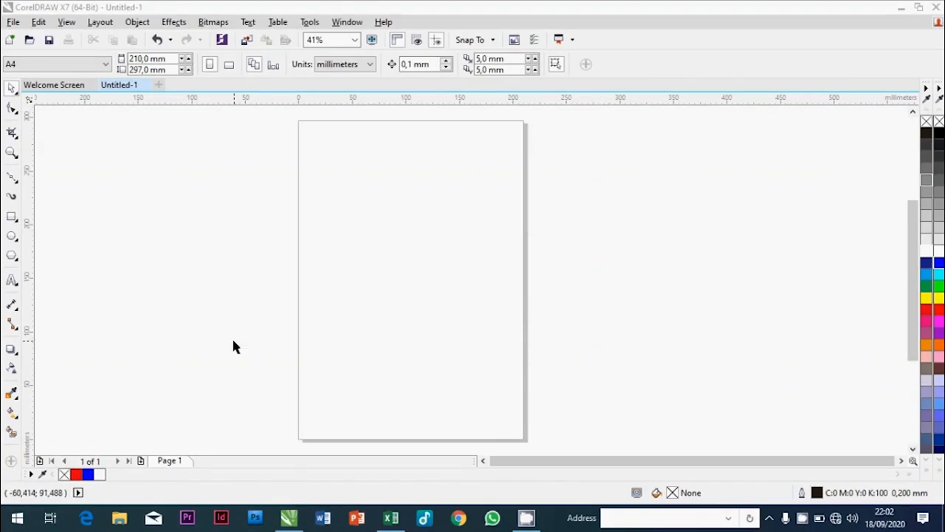
click(17, 352)
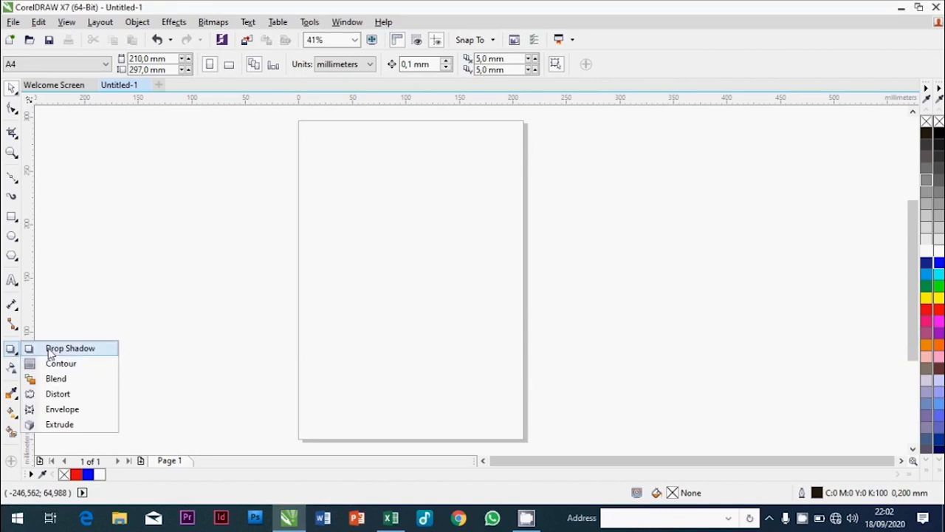
click(155, 305)
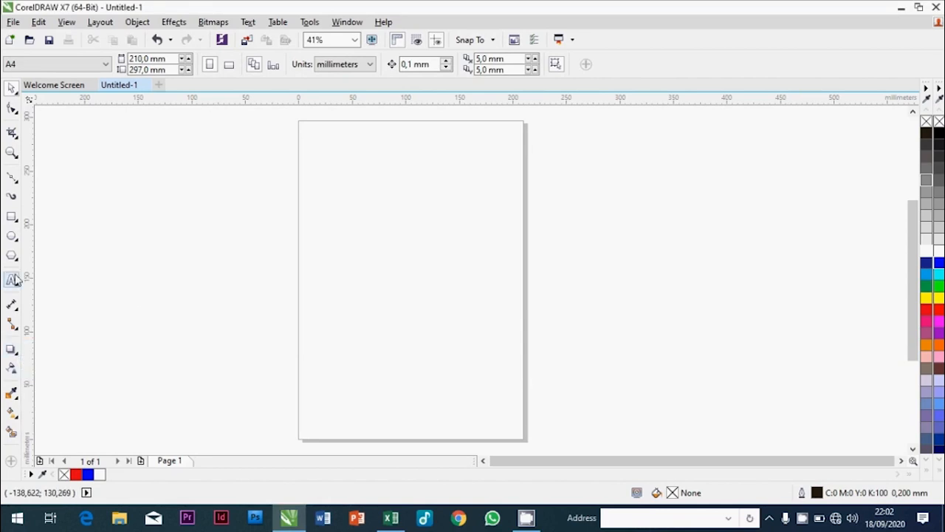
Step: Add the artistic text "DROP SHADOW" on the page, scale it to about 191 mm wide and deselect it
key(F8)
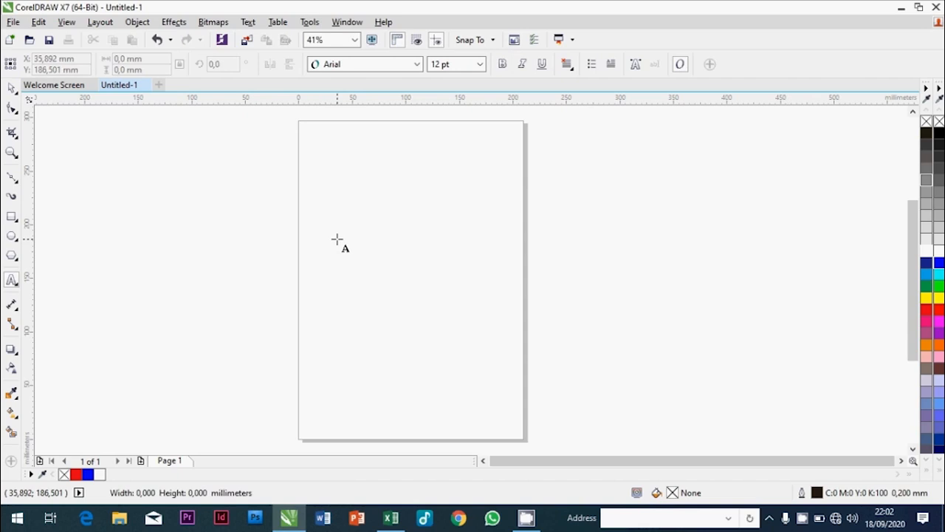
click(337, 238)
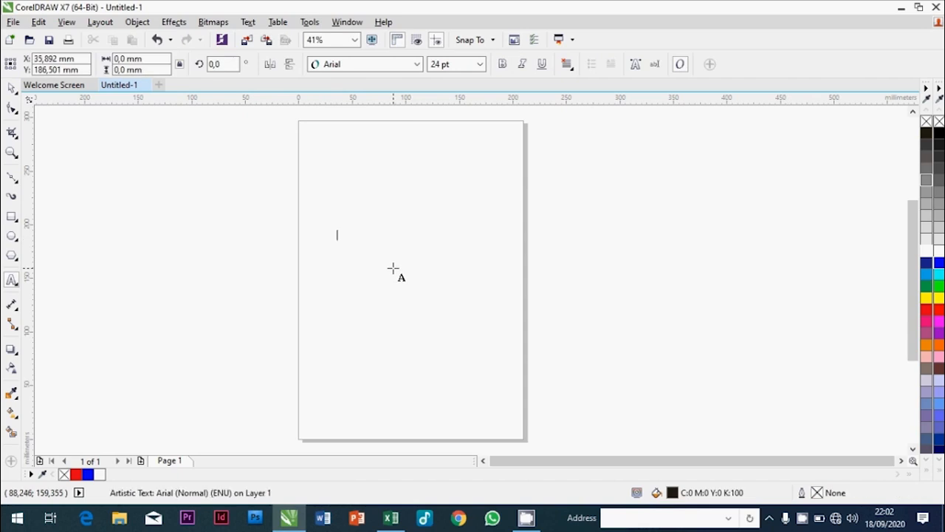
text(DROP)
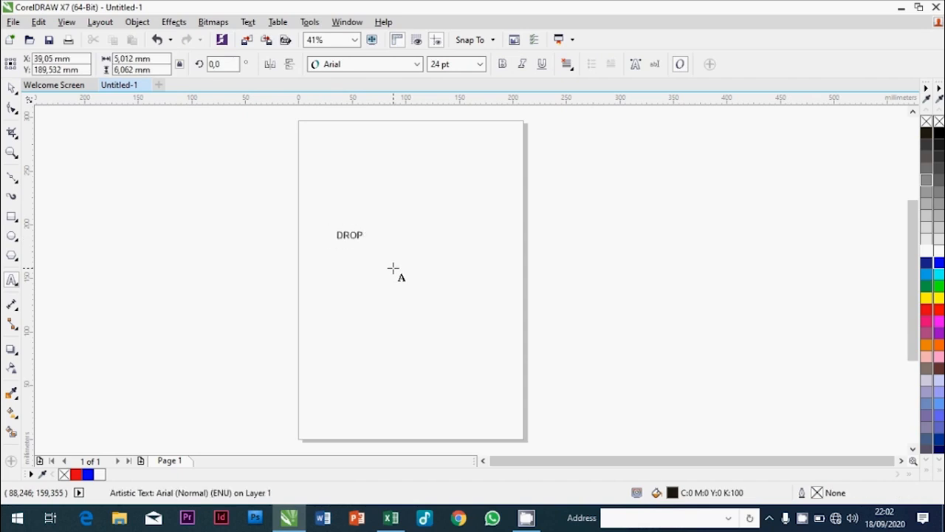
text( SHADO)
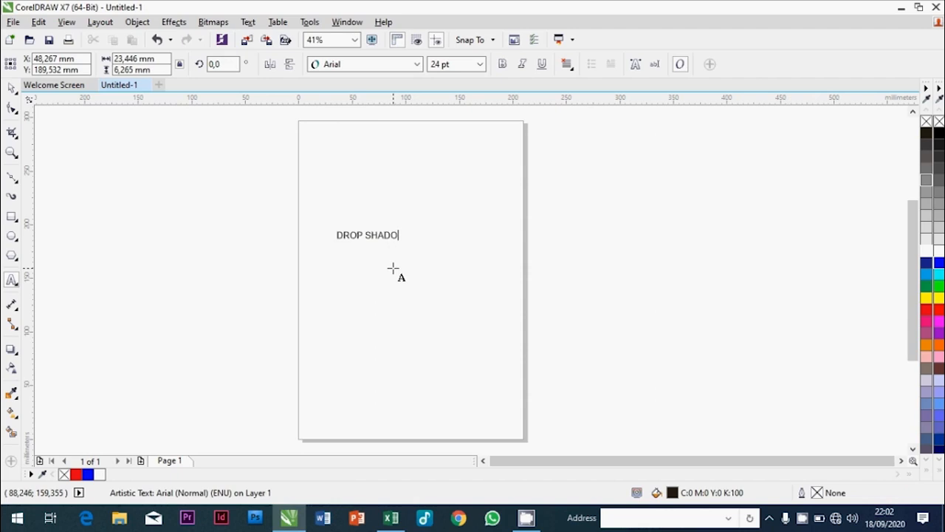
text(W)
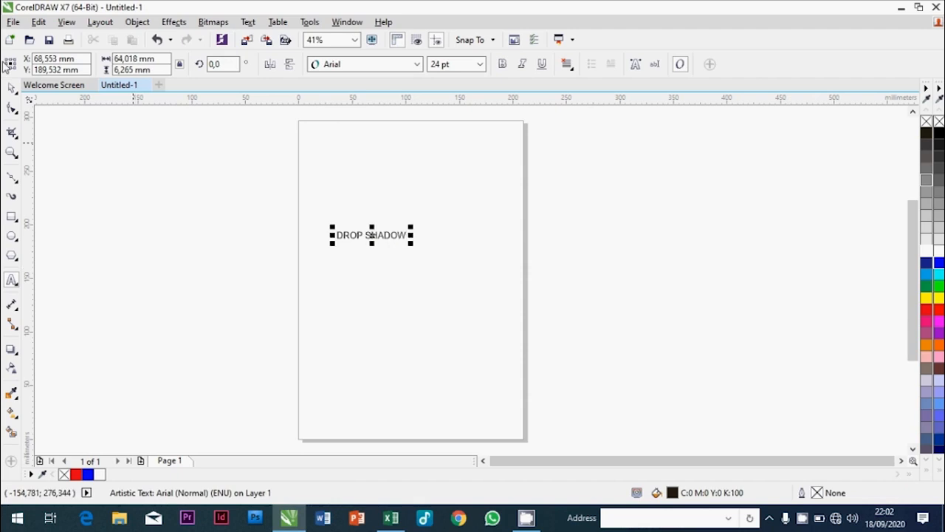
click(13, 90)
drag(412, 242, 549, 330)
click(616, 241)
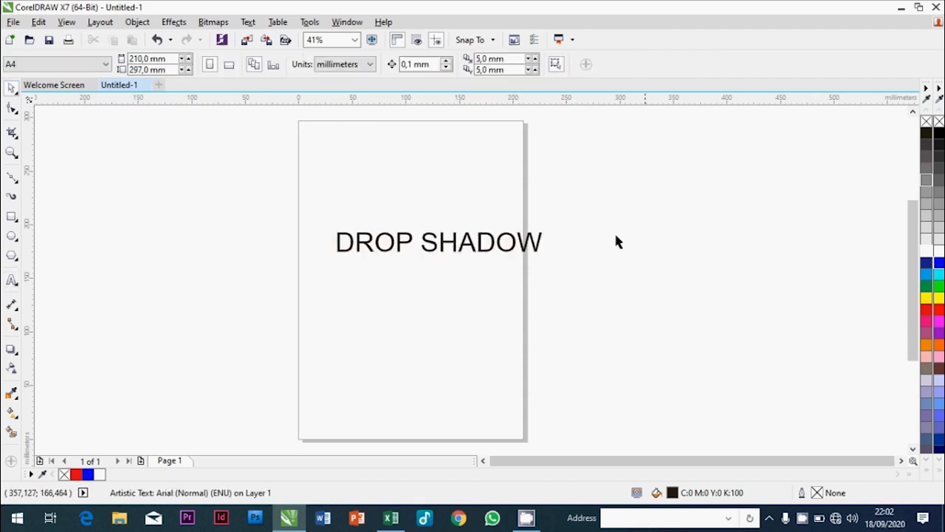
Step: Switch the page to landscape orientation and move the DROP SHADOW text to the middle of the page
click(228, 66)
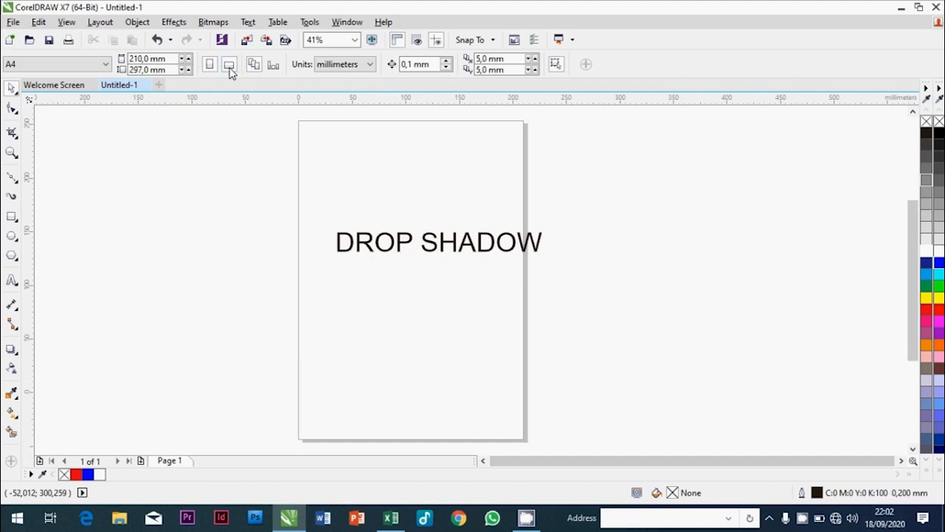
click(389, 238)
drag(389, 237, 345, 270)
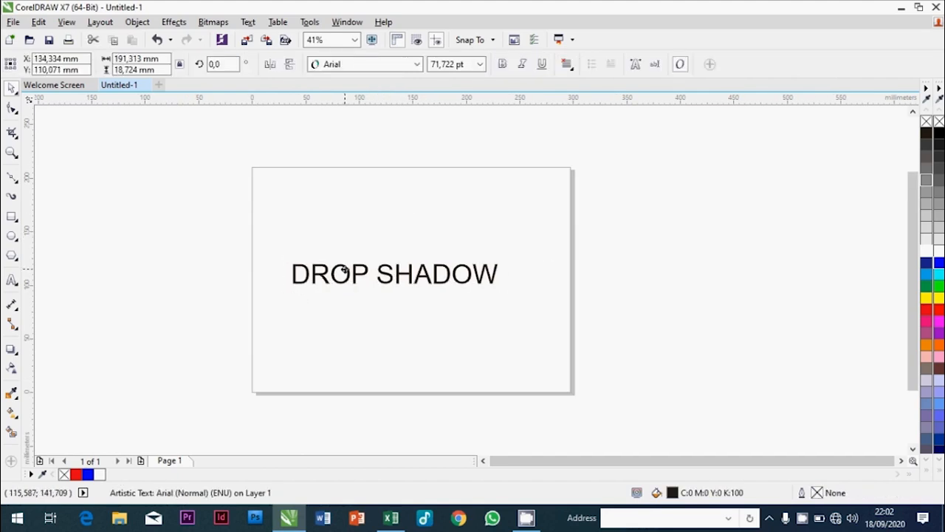
Step: Make the DROP SHADOW text bold and enlarge it to about 80 pt
click(503, 65)
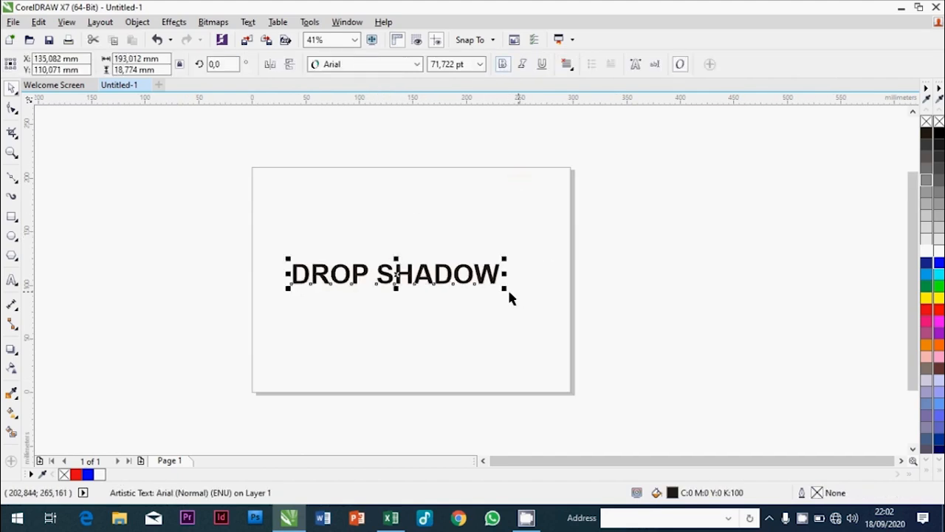
drag(506, 288, 530, 303)
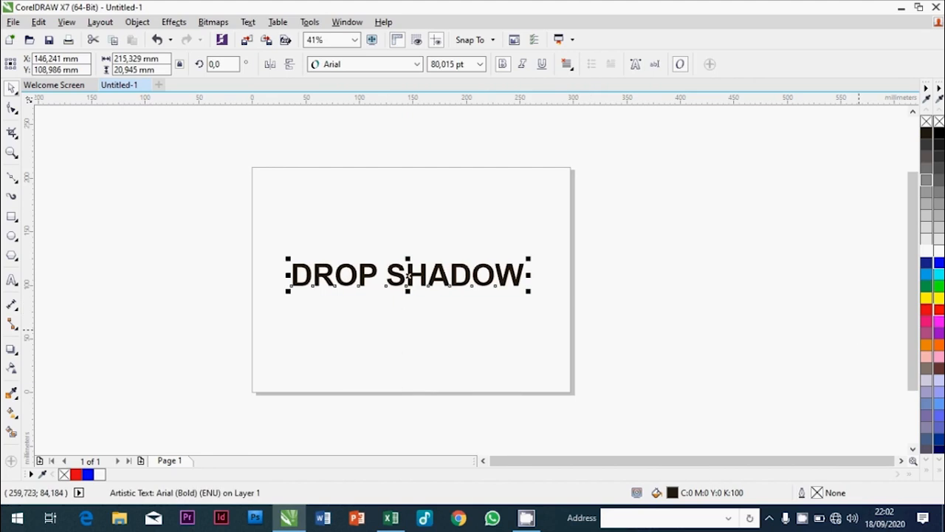
Step: Give the DROP SHADOW text a yellow fill and a black outline
click(940, 299)
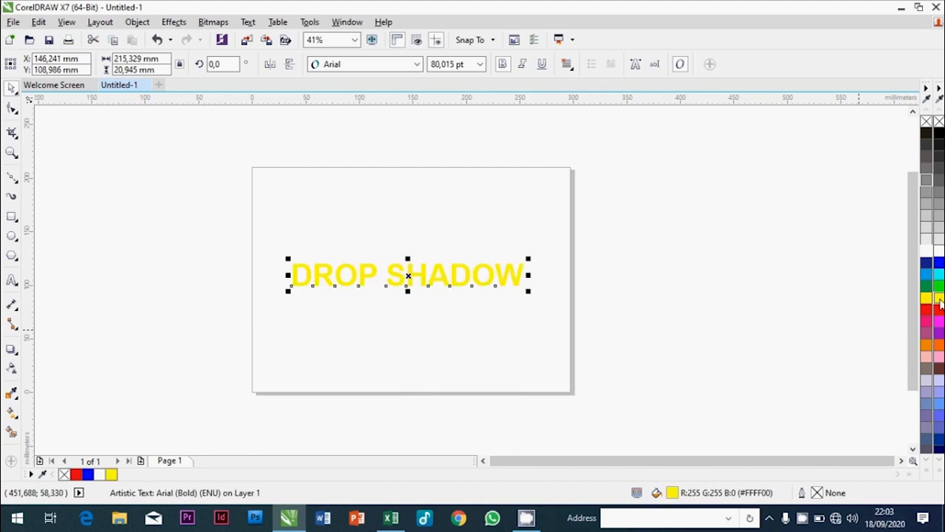
right_click(940, 141)
click(442, 237)
Step: Move the DROP SHADOW text down by about 7 mm
key(z)
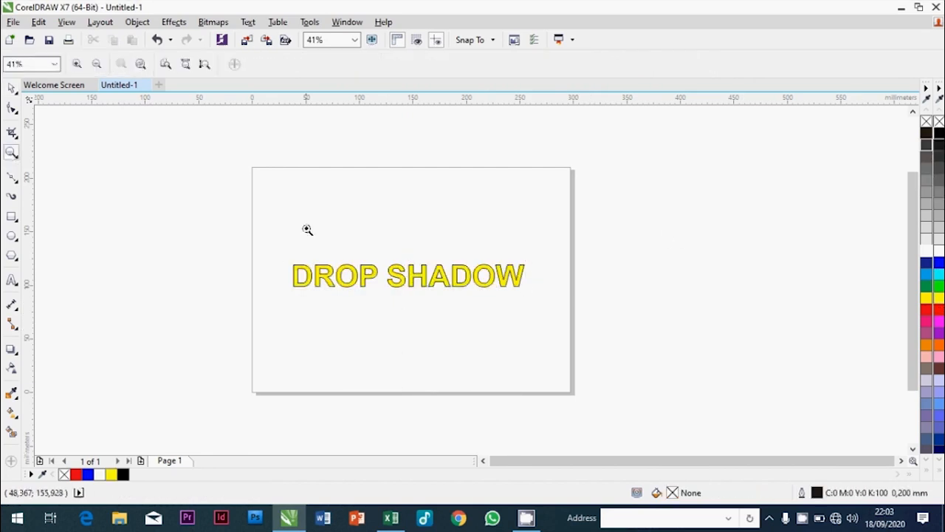
drag(242, 231, 601, 363)
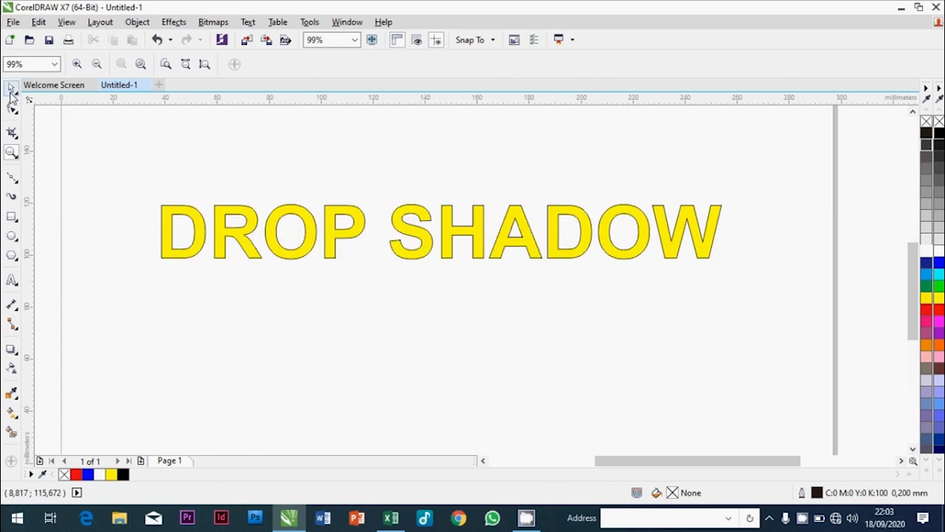
click(12, 88)
click(296, 253)
drag(296, 253, 295, 271)
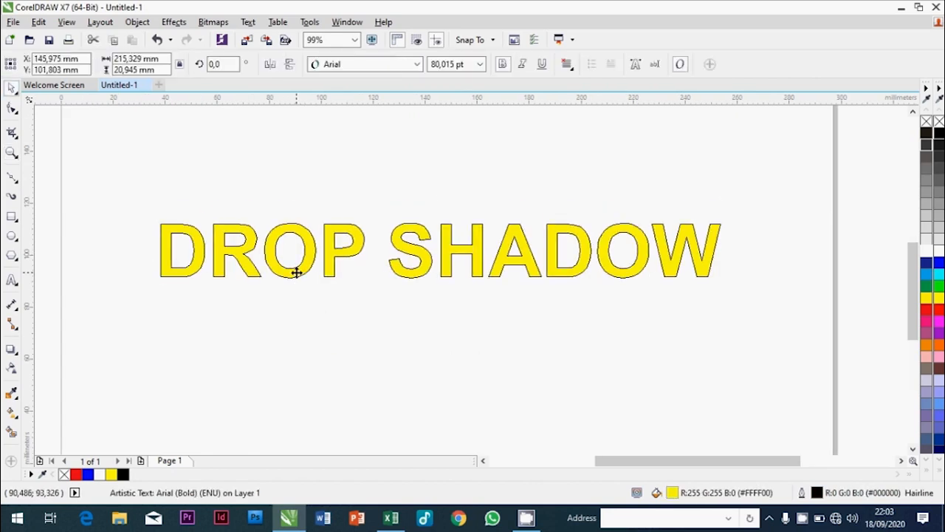
Step: Apply a drop shadow to the text, offset about 20.6 mm to the right and 9.1 mm down
click(15, 353)
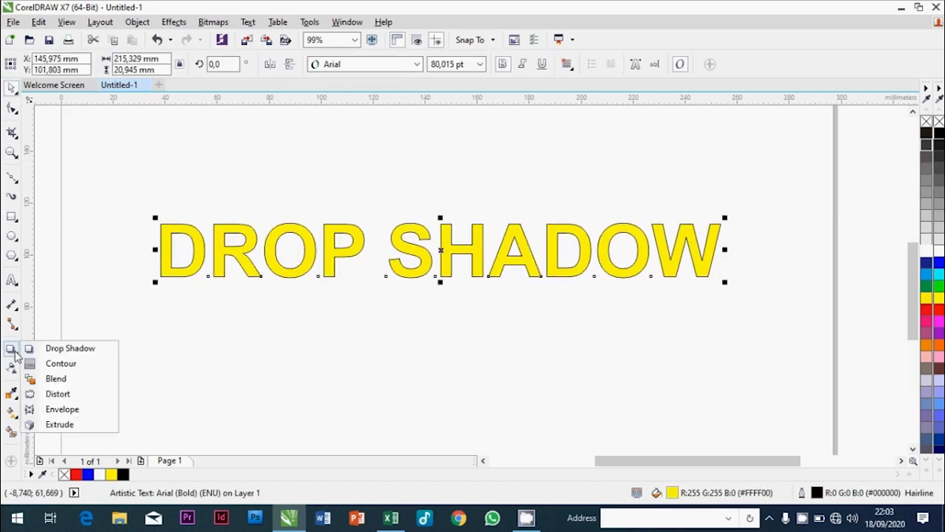
click(70, 348)
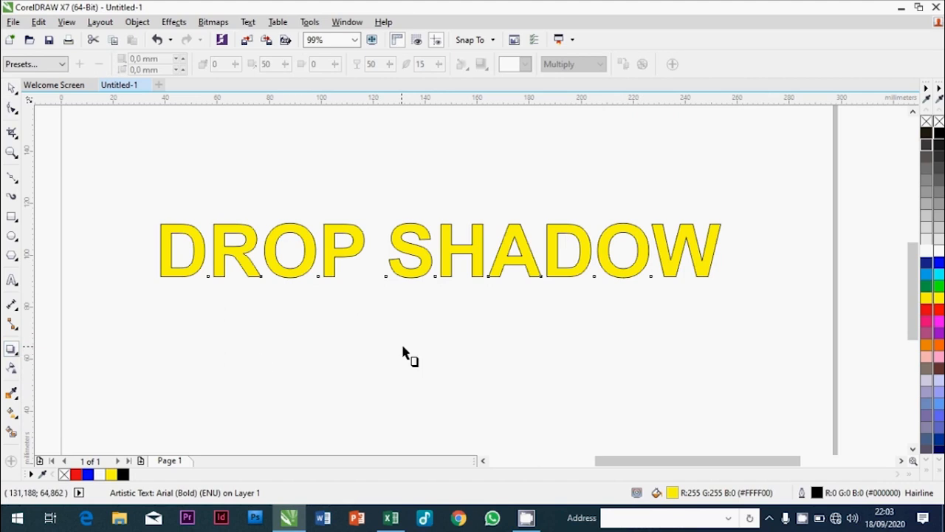
drag(448, 259, 555, 301)
click(11, 88)
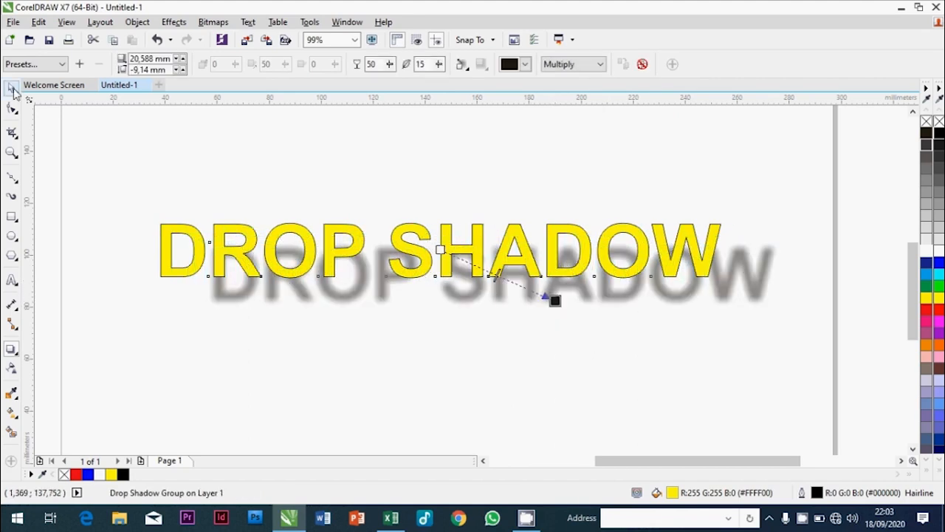
click(436, 315)
Step: Break the drop shadow group apart so the shadow is separate from the text, and deselect both
click(499, 273)
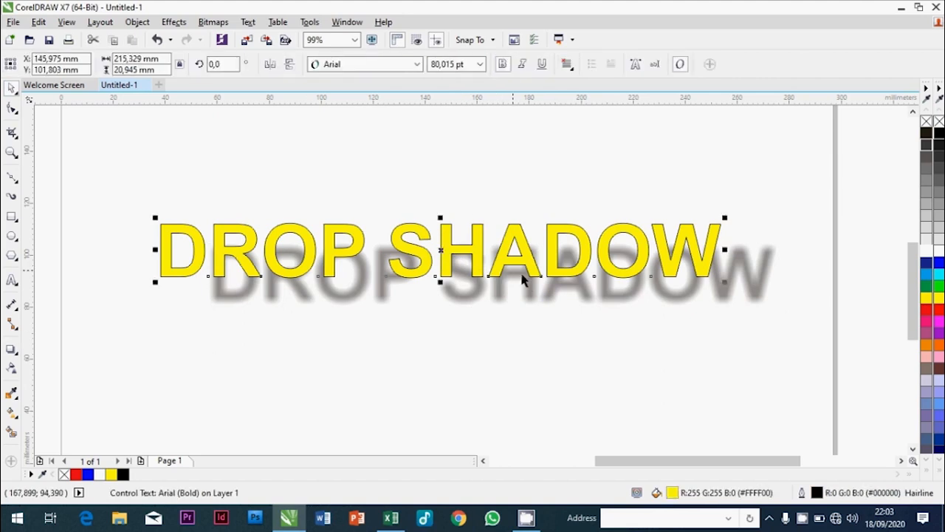
click(726, 296)
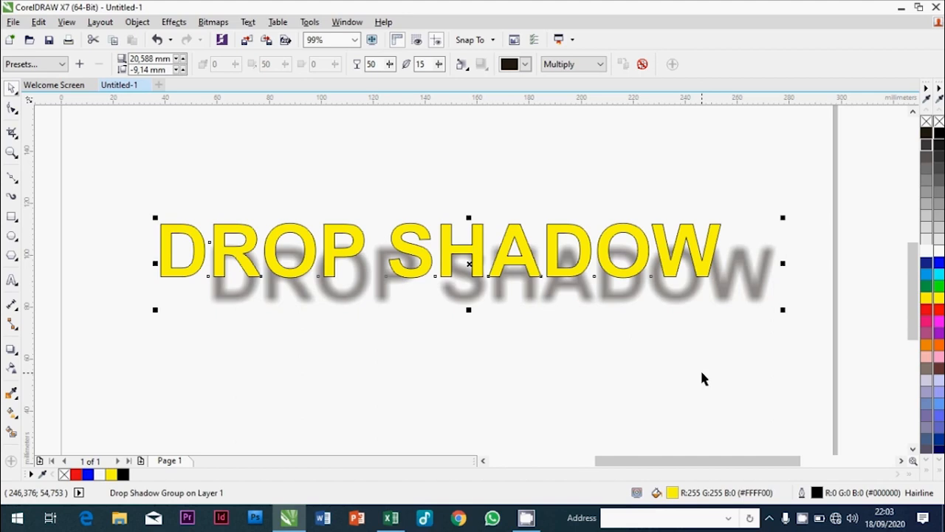
key(ctrl+k)
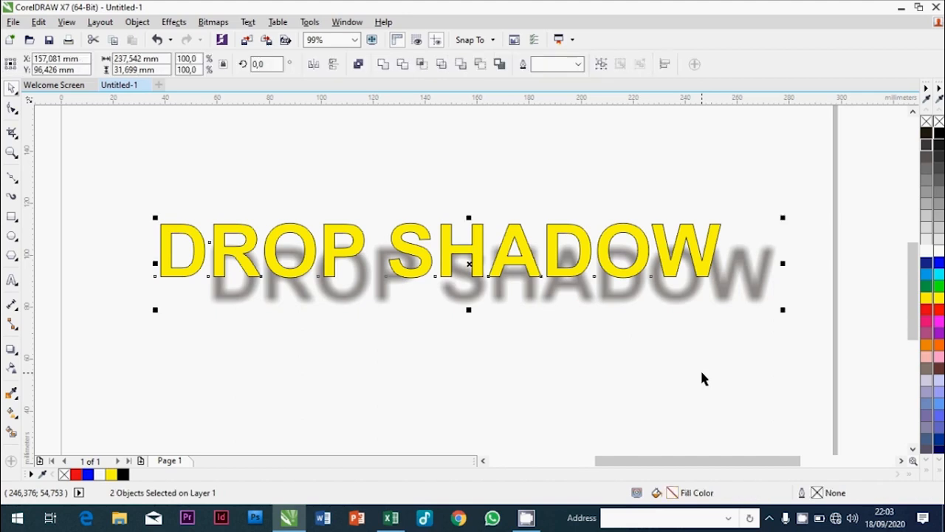
click(700, 371)
Step: Move the separated shadow closely behind the yellow letters, slightly to the lower right, and deselect it
click(722, 295)
drag(723, 299, 667, 282)
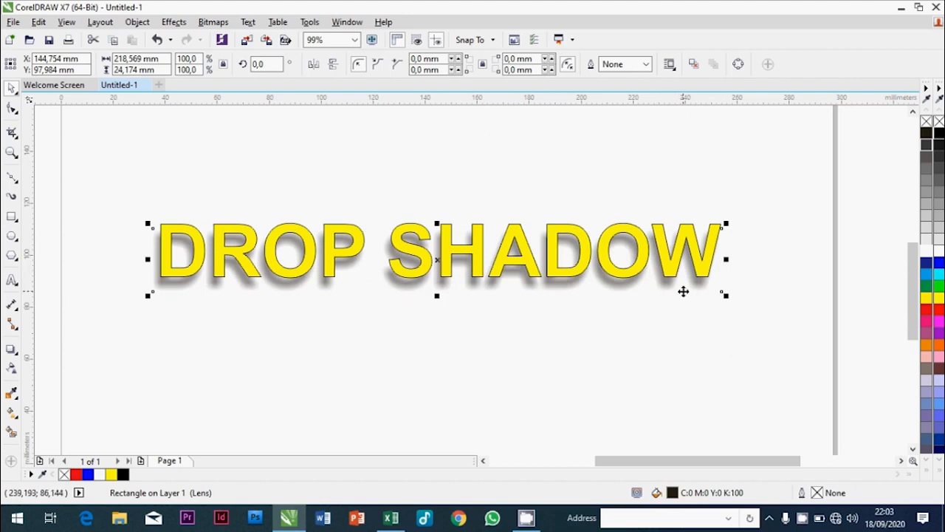
drag(443, 287, 452, 288)
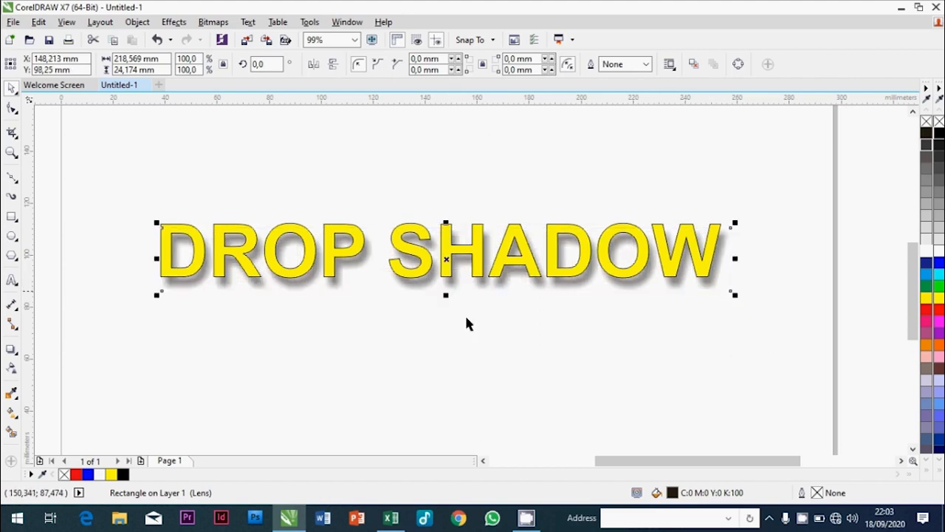
click(493, 362)
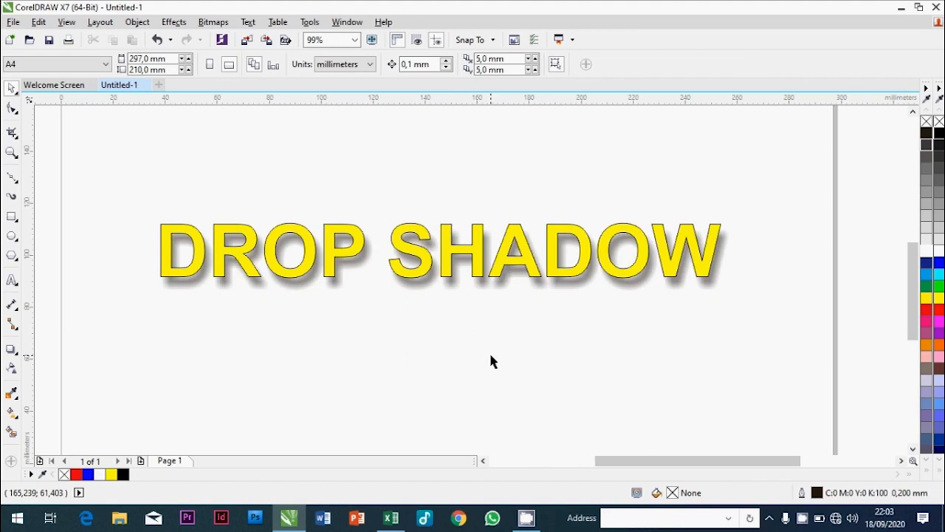
Step: Draw a rectangle about 34 by 35 mm below the left part of the text and fill it red
click(12, 216)
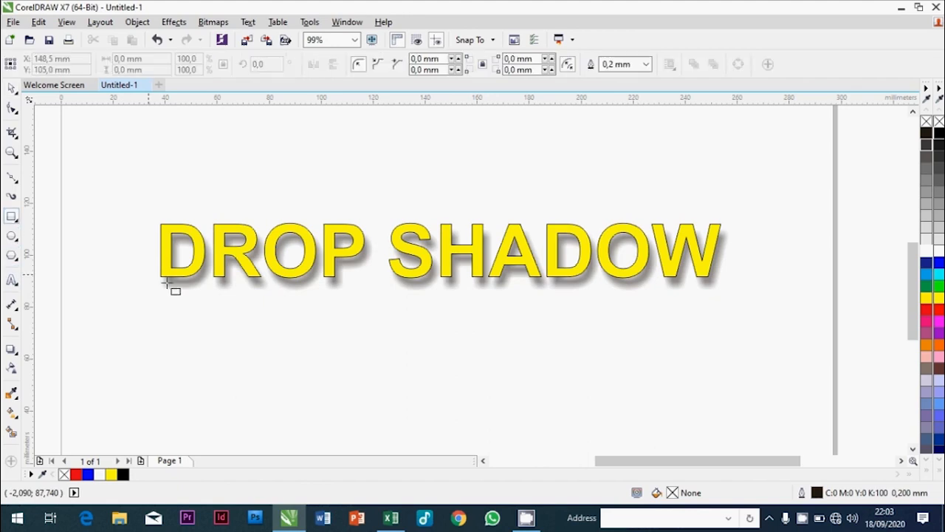
drag(212, 308, 302, 401)
click(12, 88)
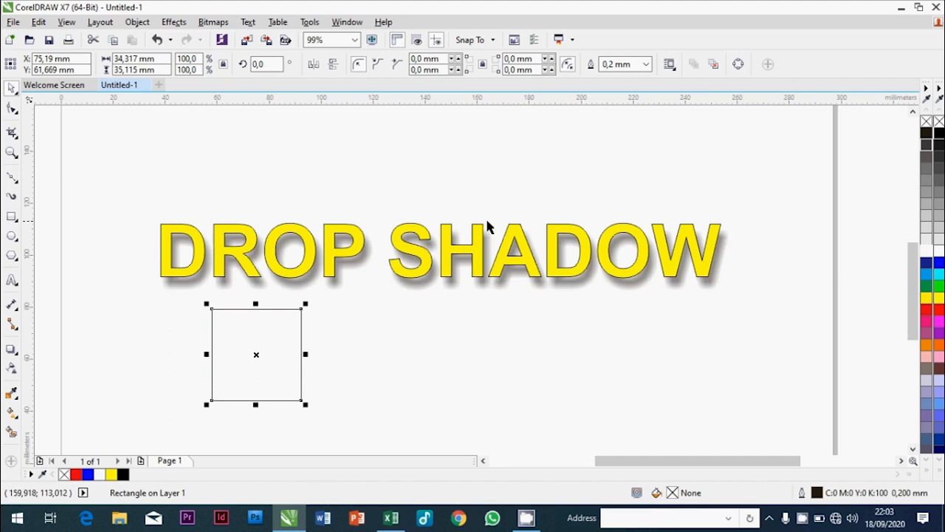
click(937, 312)
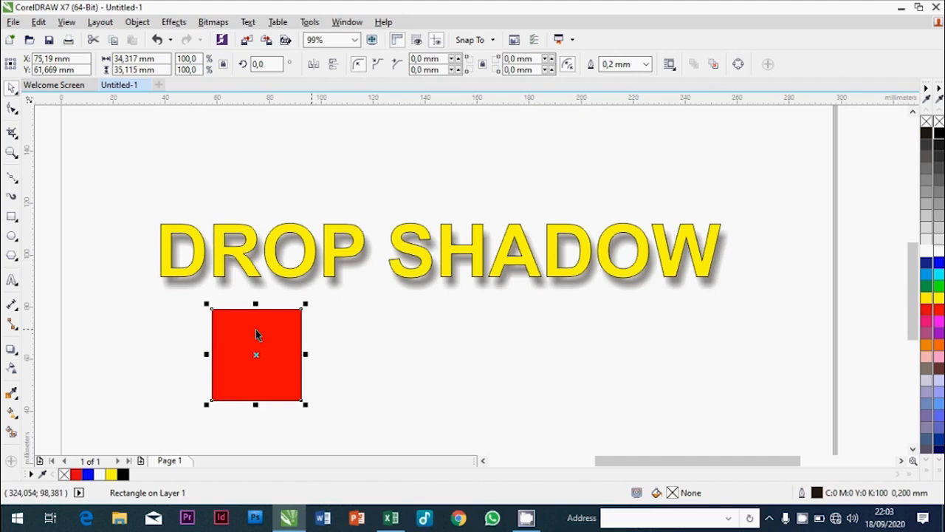
click(383, 336)
Step: Place a yellow copy of the red square, scaled to 45 %, below the right end of the text
drag(271, 342, 656, 348)
right_click(657, 348)
drag(700, 407, 671, 349)
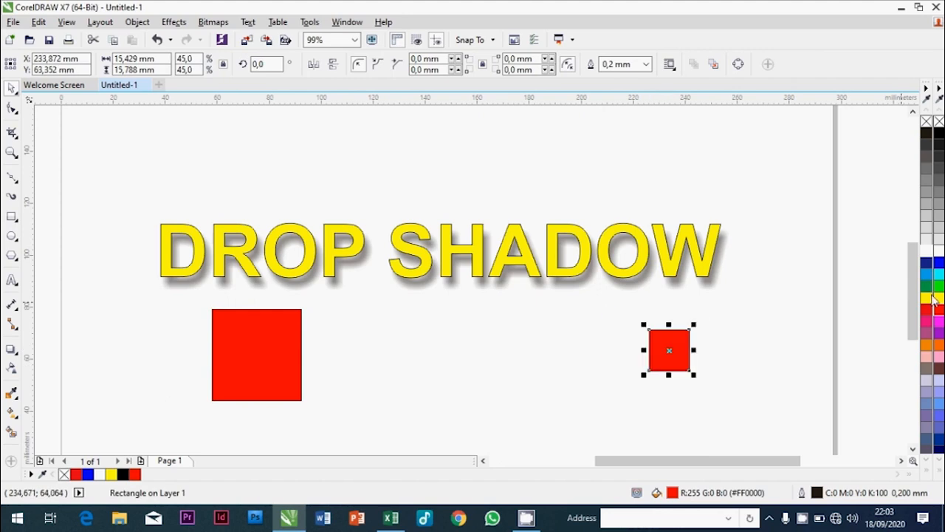
click(926, 298)
click(774, 322)
Step: Blend the large red square into the small yellow square and deselect the result
click(255, 338)
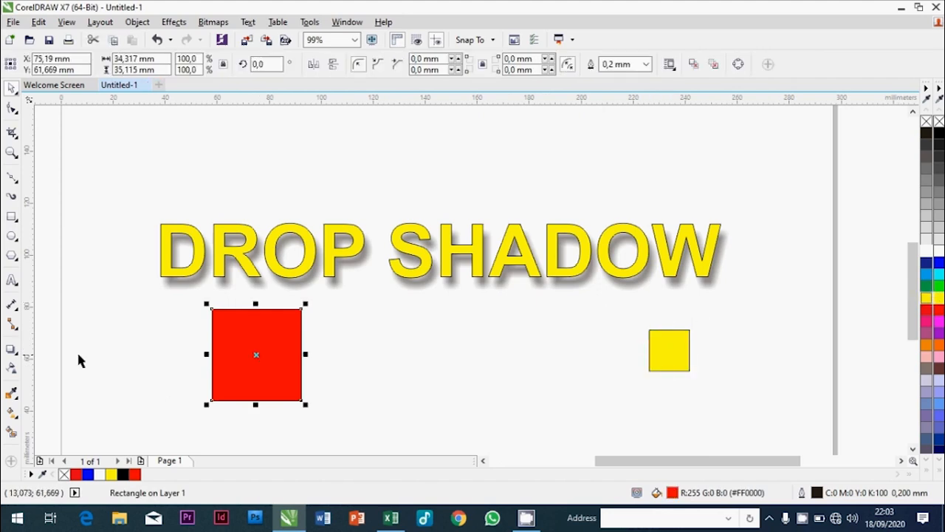
click(17, 354)
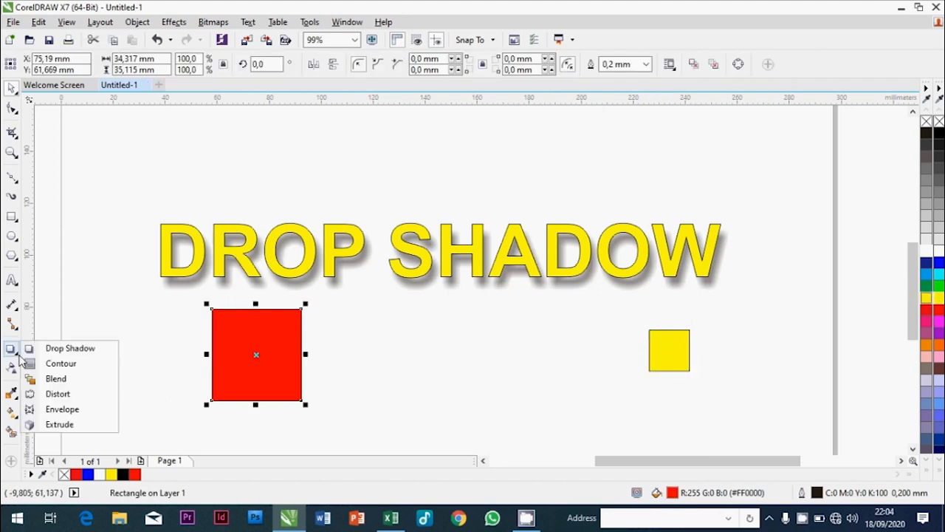
click(71, 380)
drag(253, 363, 670, 359)
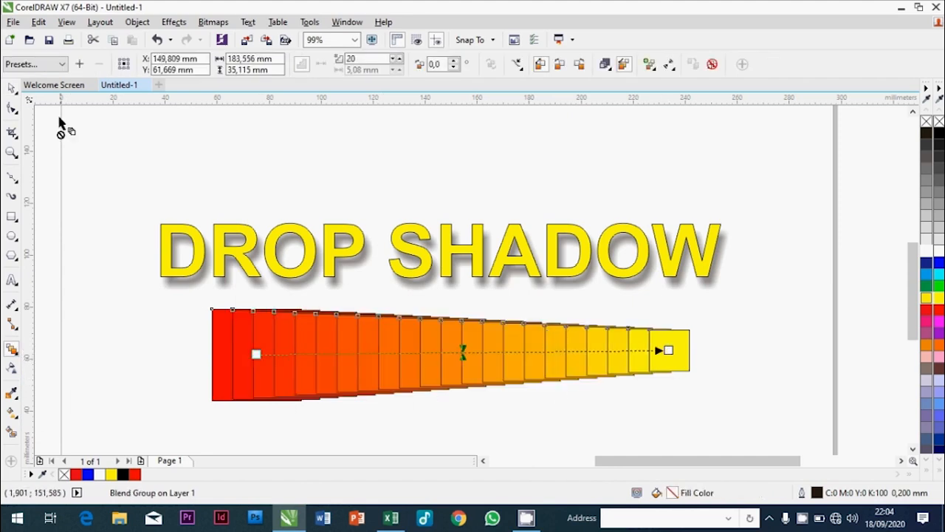
click(13, 88)
click(898, 456)
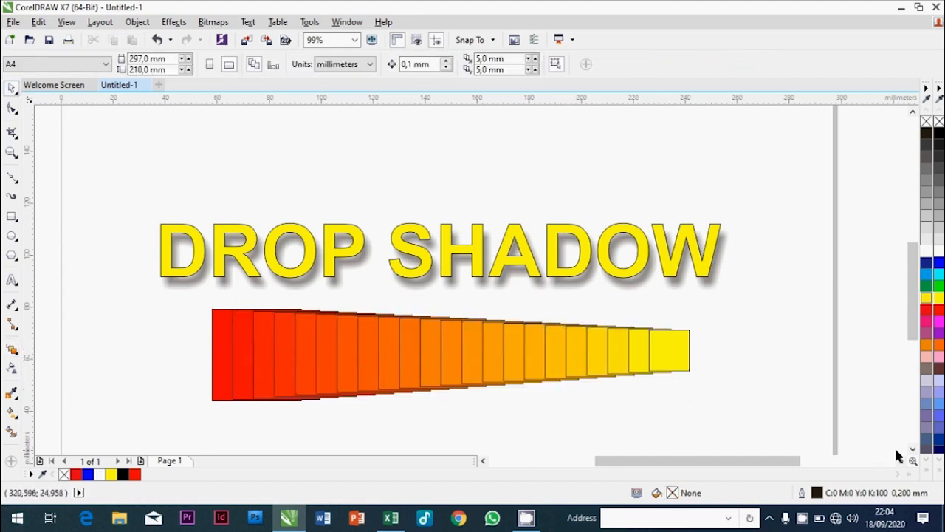
click(913, 449)
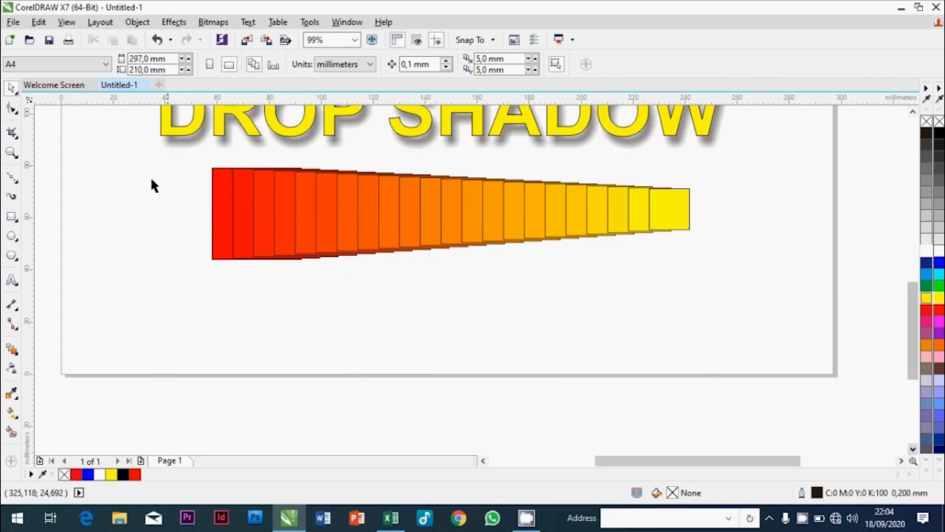
click(12, 152)
click(96, 65)
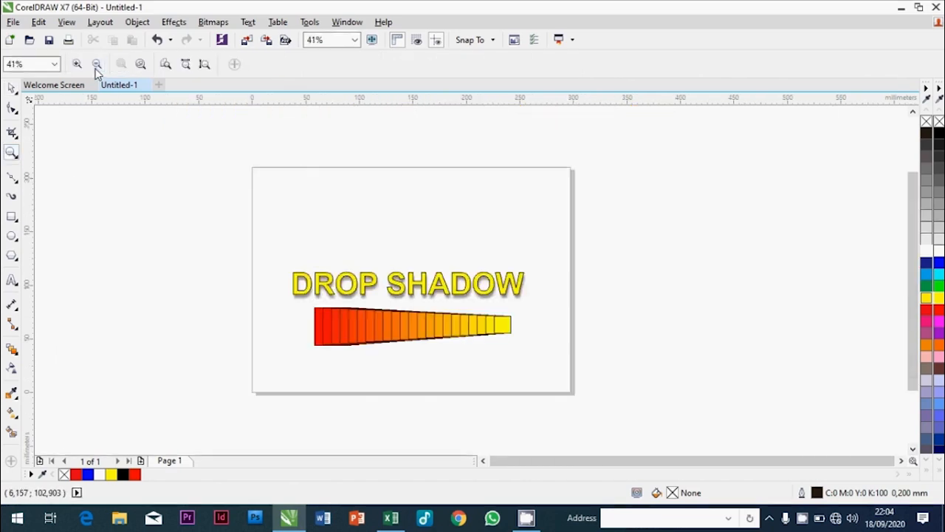
Step: Draw an ellipse about 40 by 35 mm near the page's upper edge, above the text
click(267, 149)
key(space)
click(12, 236)
drag(343, 165, 424, 237)
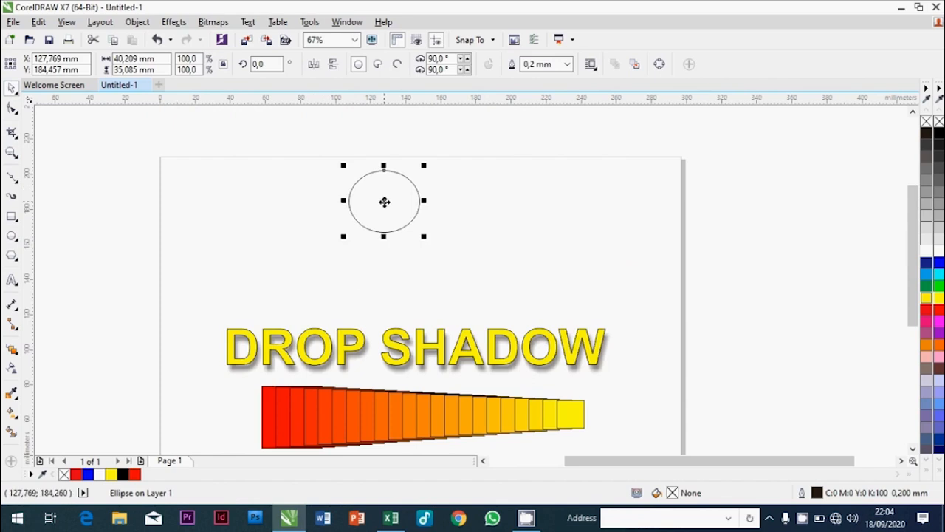
Step: Add four overlapping copies of the ellipse, two of them scaled down for the right side, and arrange all five as a cloud
drag(384, 203, 451, 201)
drag(472, 243, 438, 248)
drag(367, 259, 369, 288)
click(442, 271)
drag(458, 280, 433, 262)
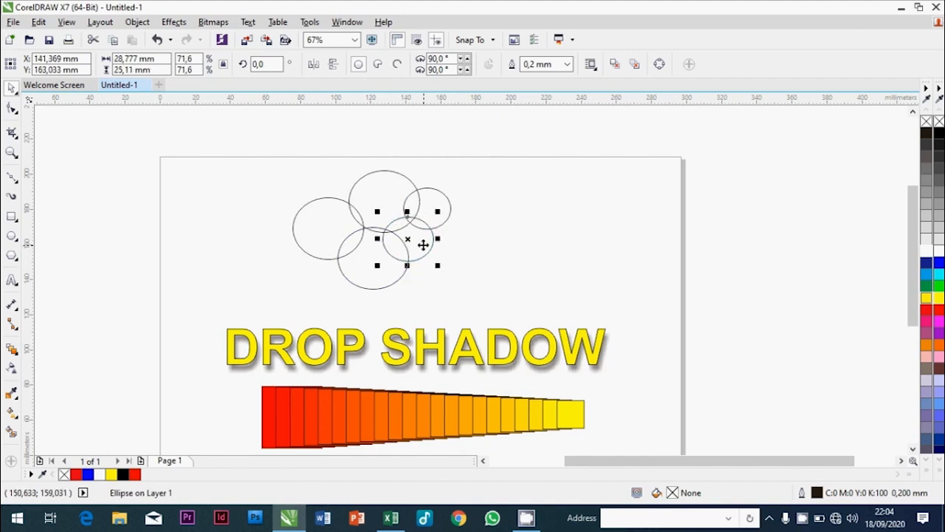
drag(386, 179, 372, 188)
drag(423, 209, 405, 210)
Step: Weld the four right-hand ellipses to the leftmost one to form a single cloud outline, and deselect it
click(335, 159)
drag(334, 159, 444, 292)
click(138, 22)
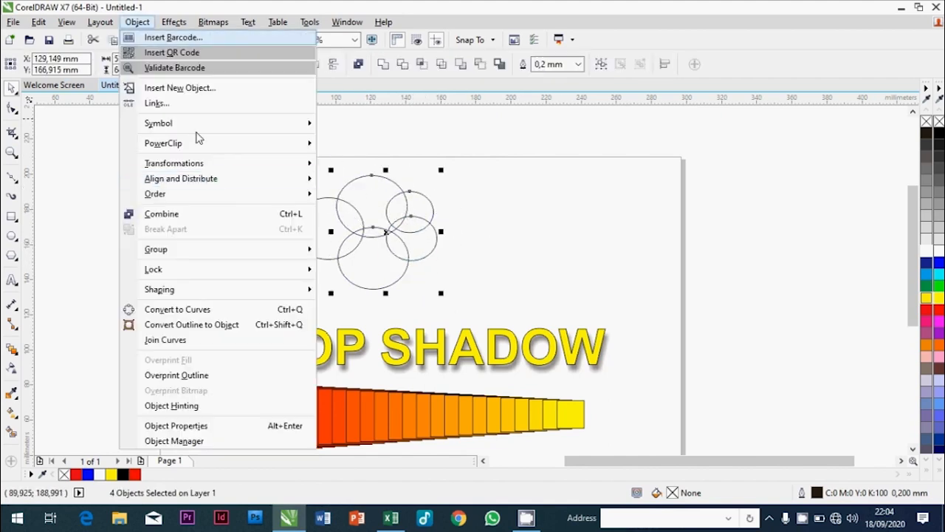
mouse_move(211, 185)
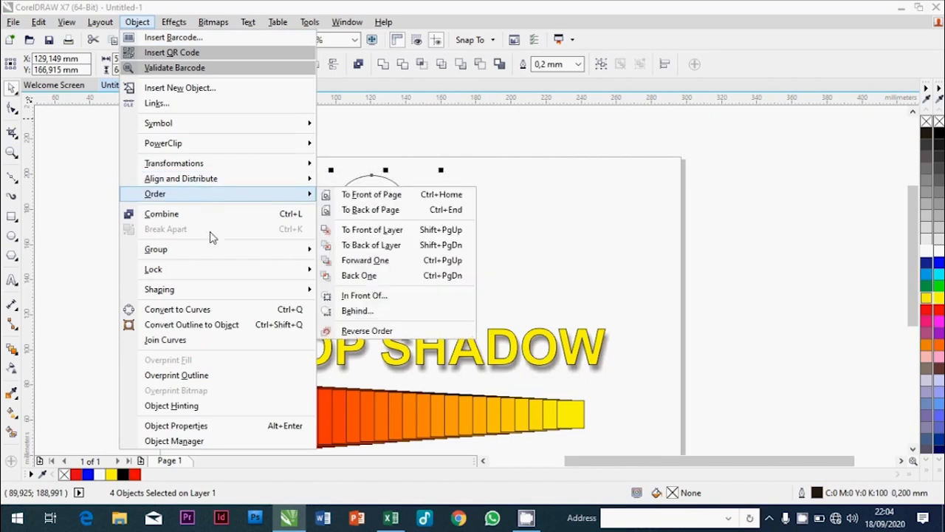
mouse_move(211, 291)
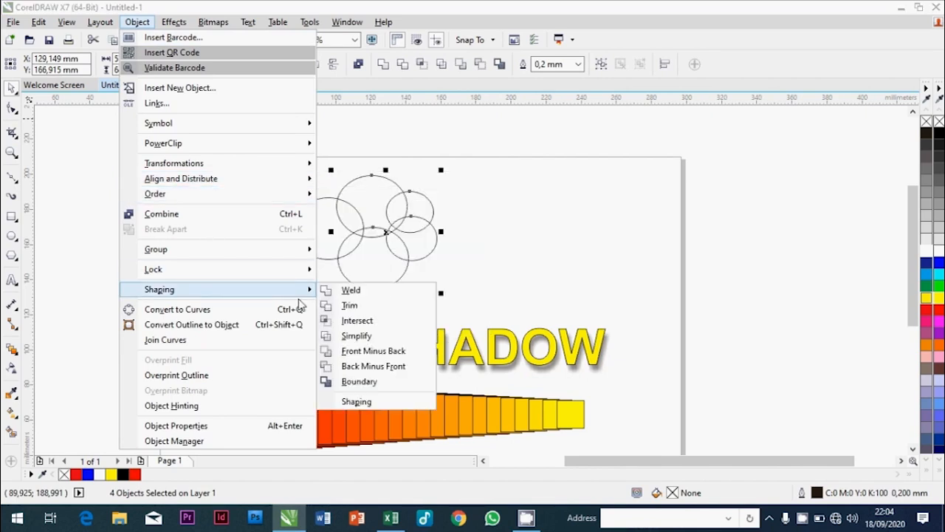
click(377, 402)
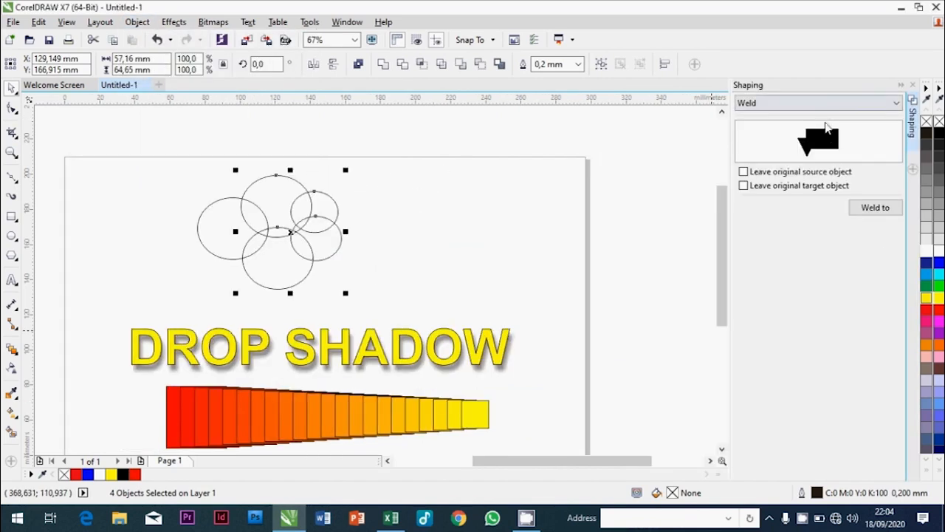
click(876, 209)
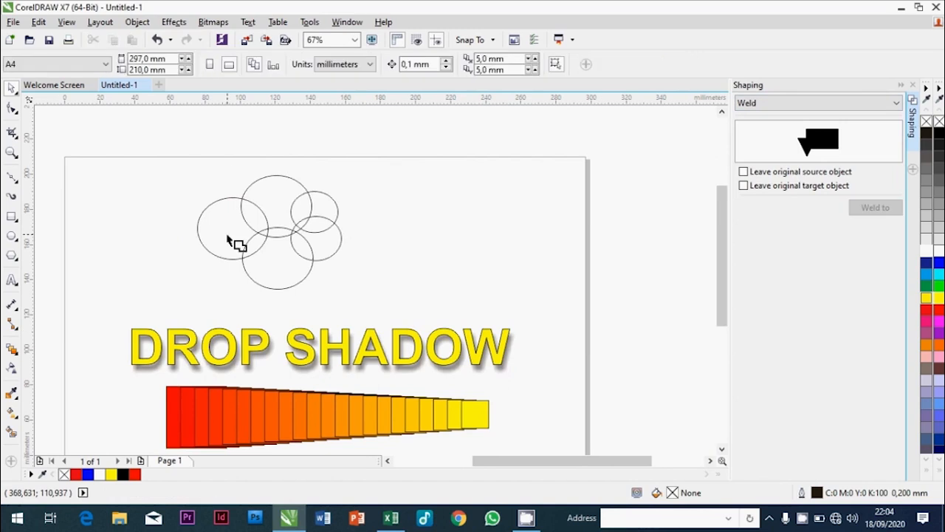
click(232, 241)
click(435, 253)
Step: Duplicate the cloud, scale the copy to 61 %, and place it to the right of the original
click(11, 153)
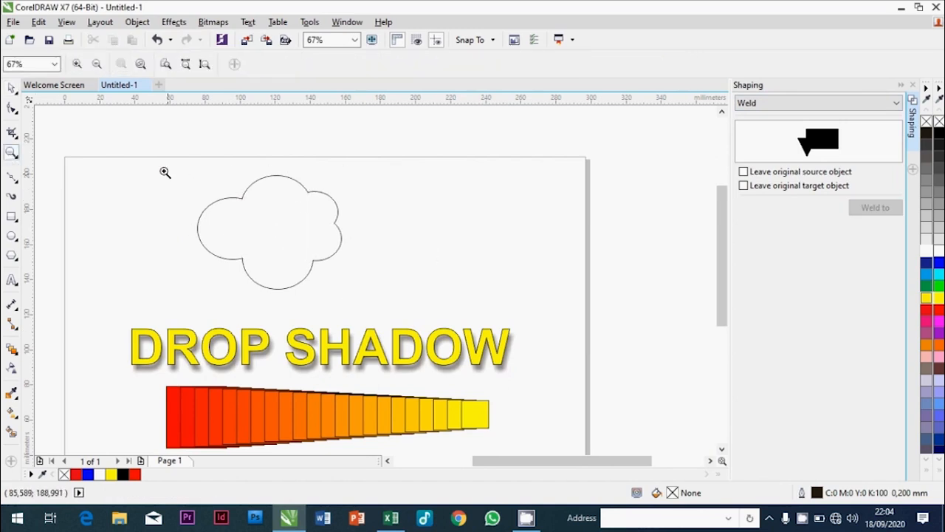
drag(164, 173, 527, 354)
click(11, 87)
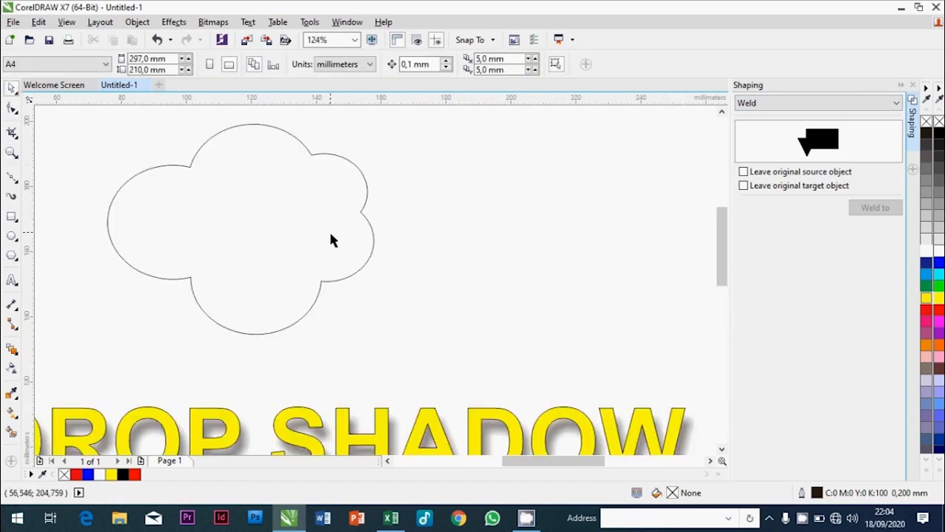
click(230, 229)
drag(230, 228, 470, 263)
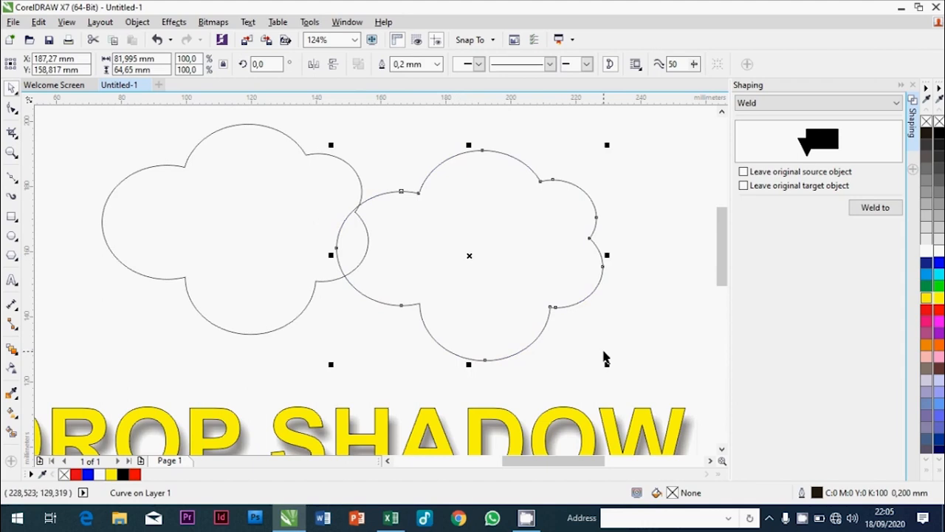
drag(607, 364, 509, 282)
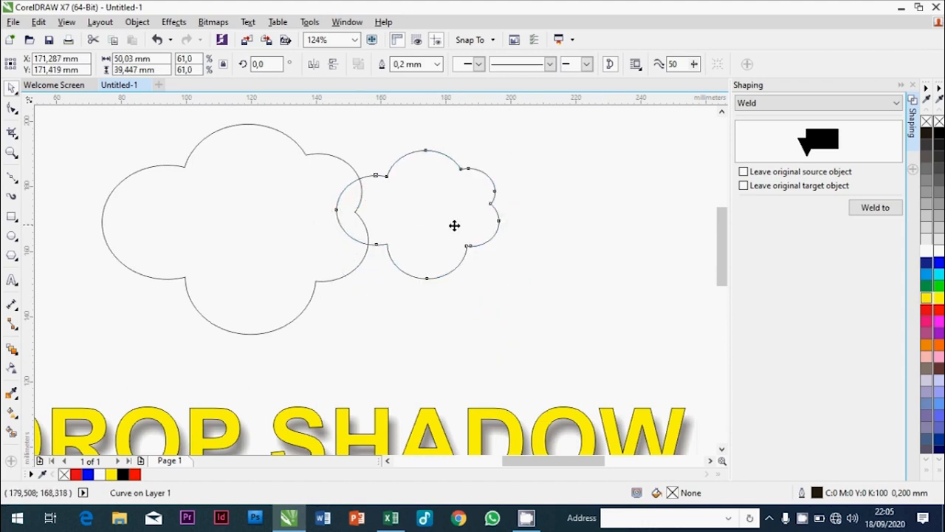
drag(454, 224, 589, 237)
Step: Fill the large cloud with cyan and the small cloud with white
click(338, 227)
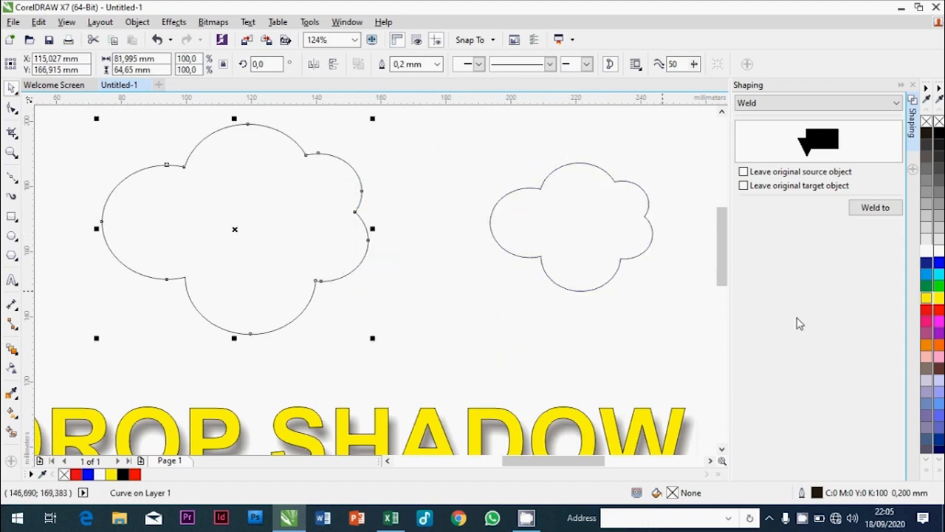
click(939, 277)
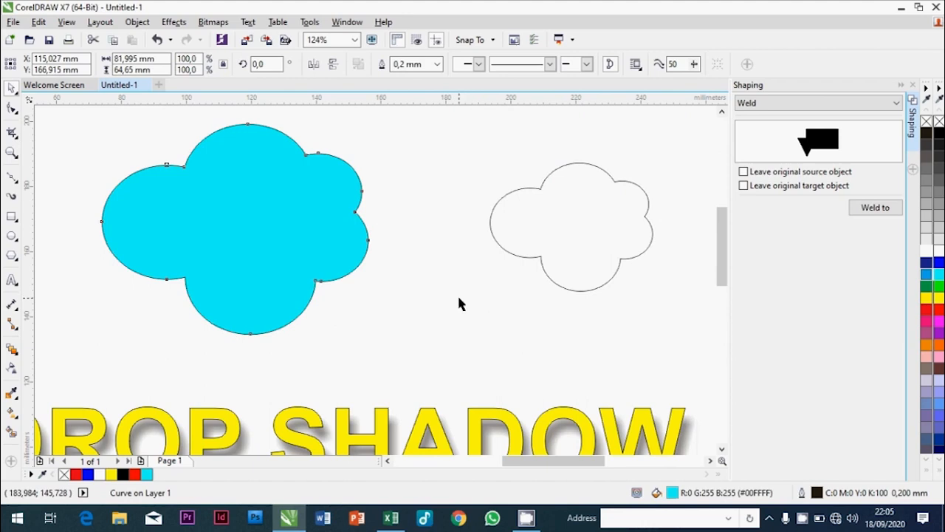
click(582, 249)
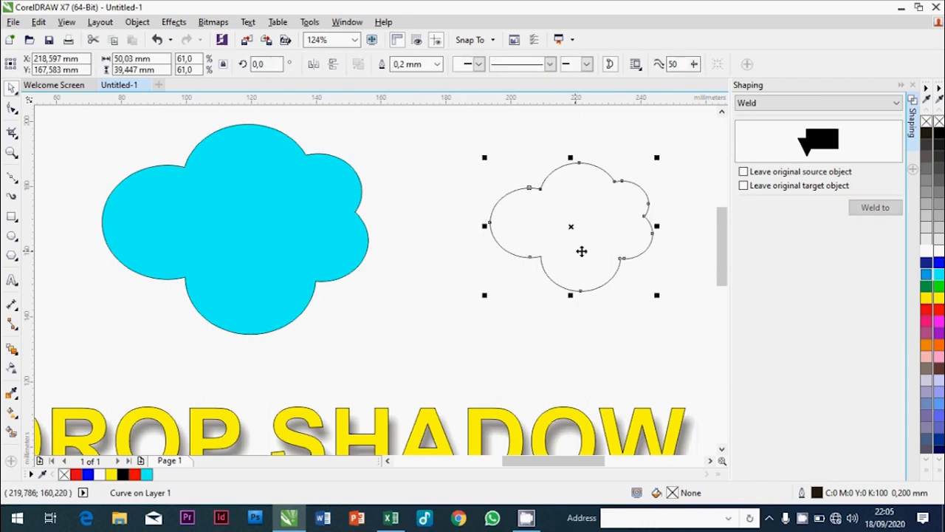
click(551, 324)
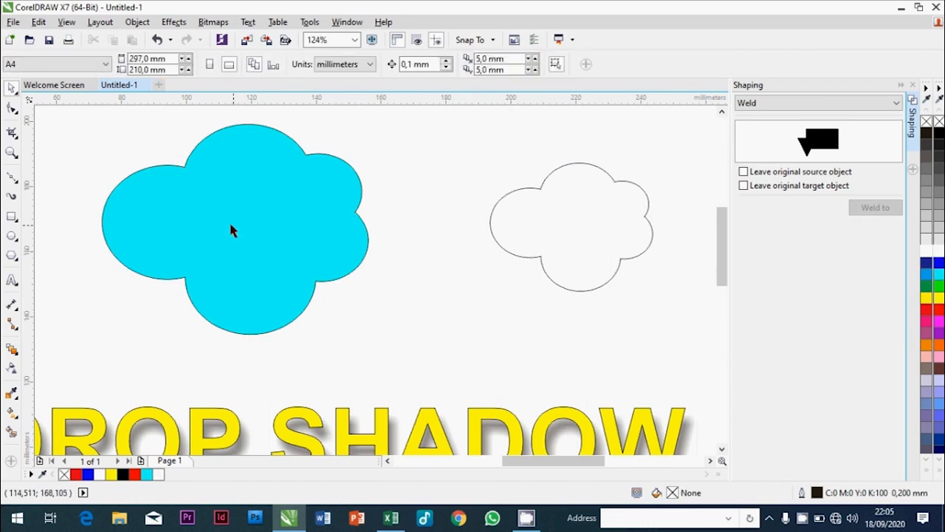
Step: Blend the large cyan cloud into the small white cloud and deselect the result
click(11, 347)
click(266, 246)
drag(266, 246, 573, 250)
click(12, 87)
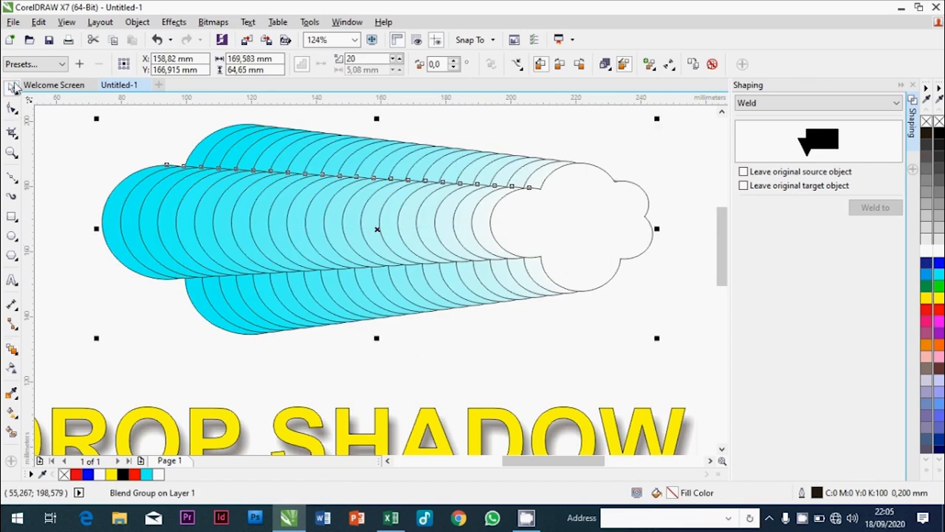
click(58, 145)
Step: Align the small white cloud's centre vertically with the large cyan cloud
click(576, 240)
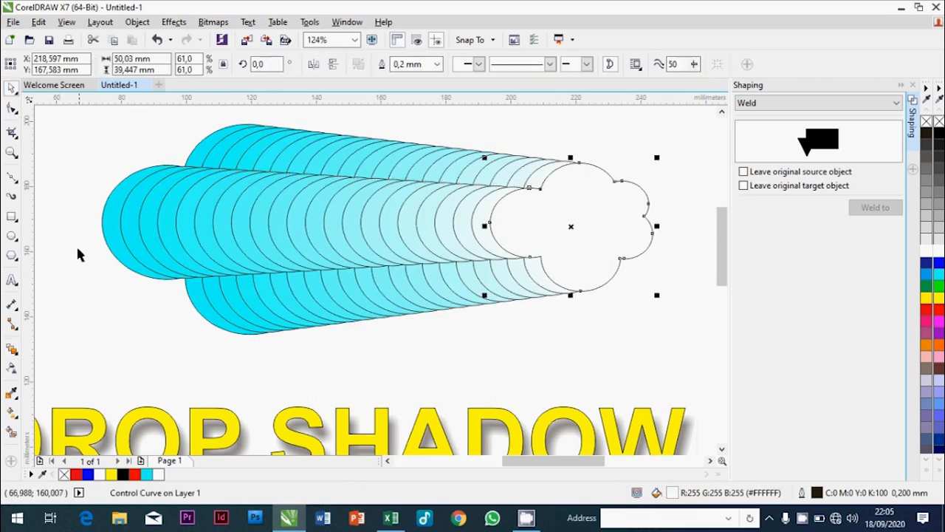
shift+click(135, 254)
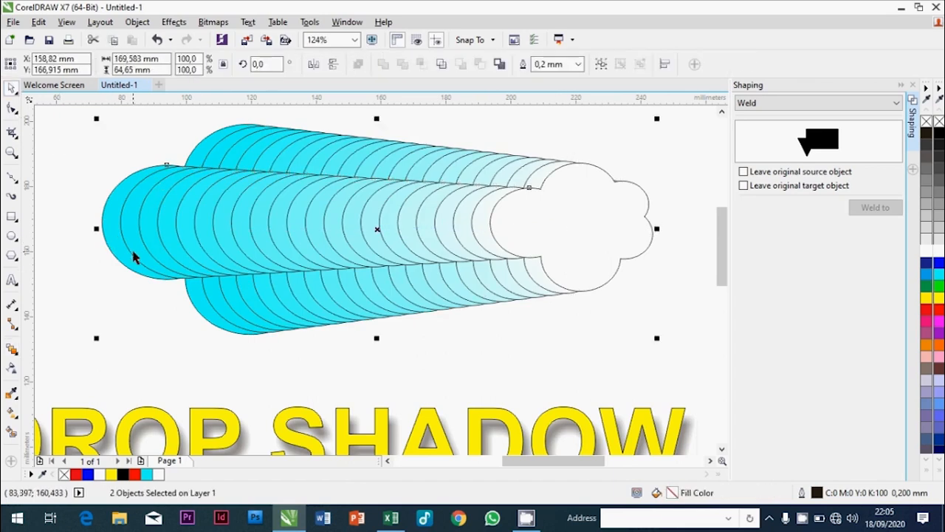
key(c)
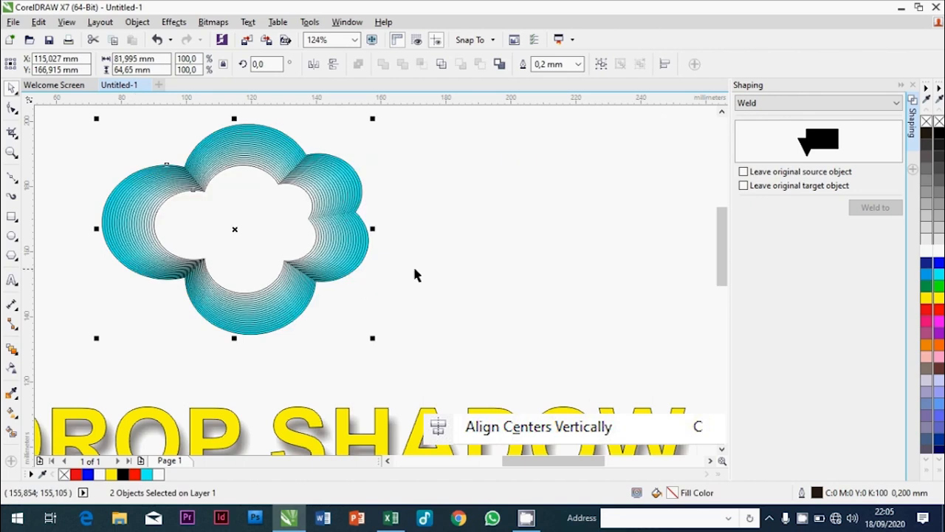
Step: Remove the outlines from the whole blended cloud and deselect it
click(68, 115)
drag(68, 115, 431, 360)
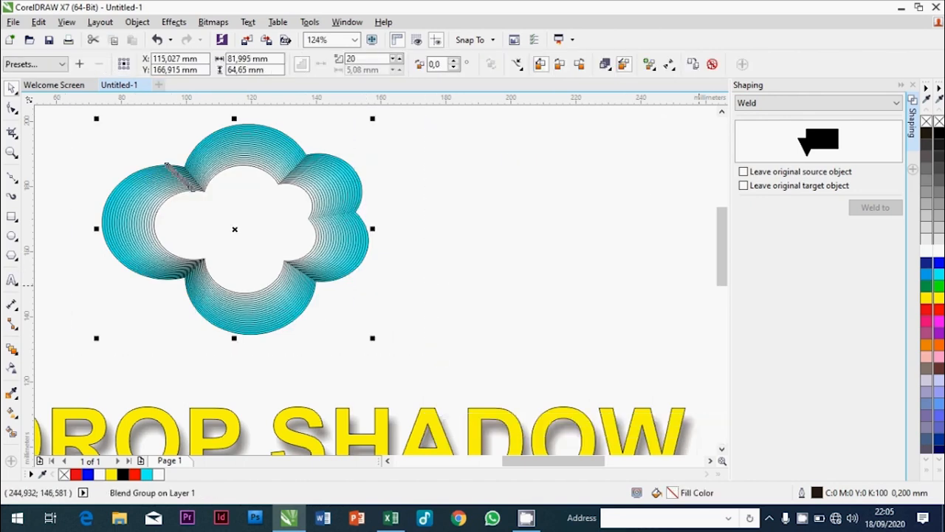
right_click(927, 123)
click(428, 244)
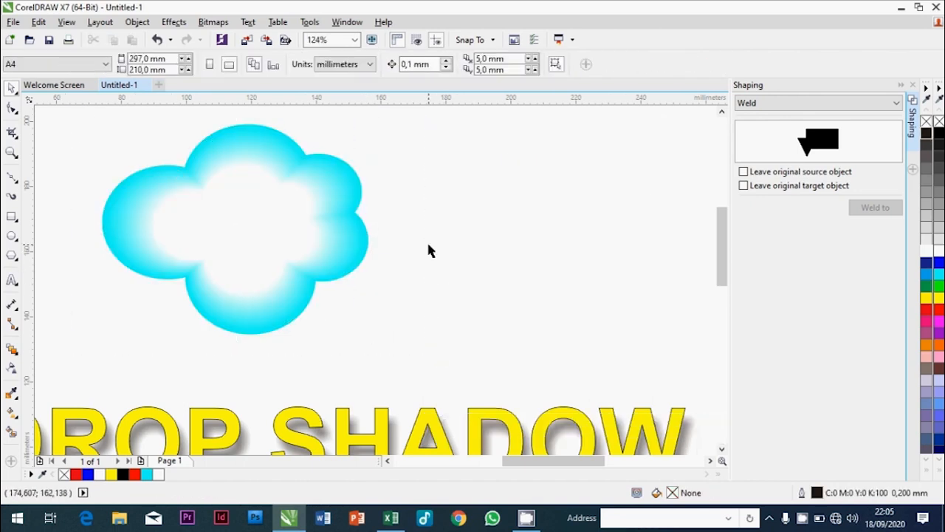
Step: Draw a polygon about 47 mm in size to the right of the cloud and set its number of sides to 8
click(221, 244)
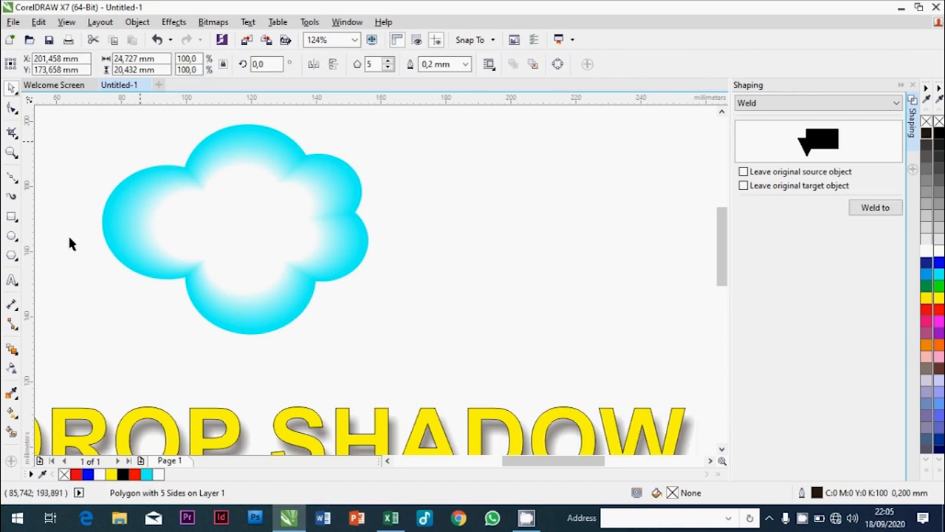
click(67, 242)
click(11, 256)
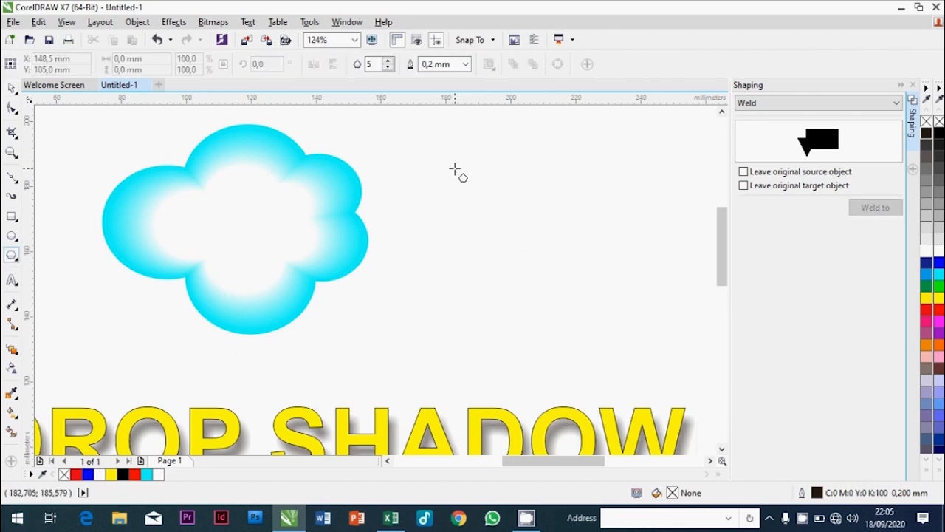
drag(456, 169, 606, 310)
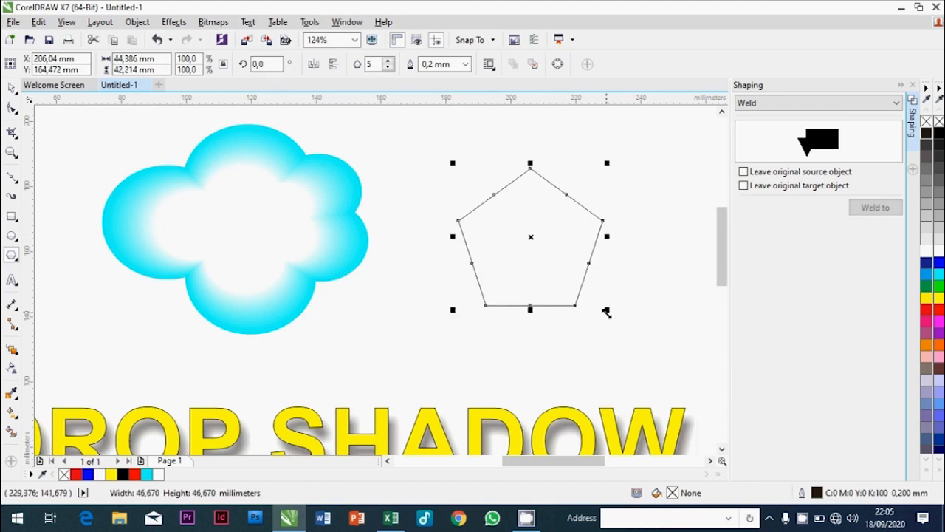
key(space)
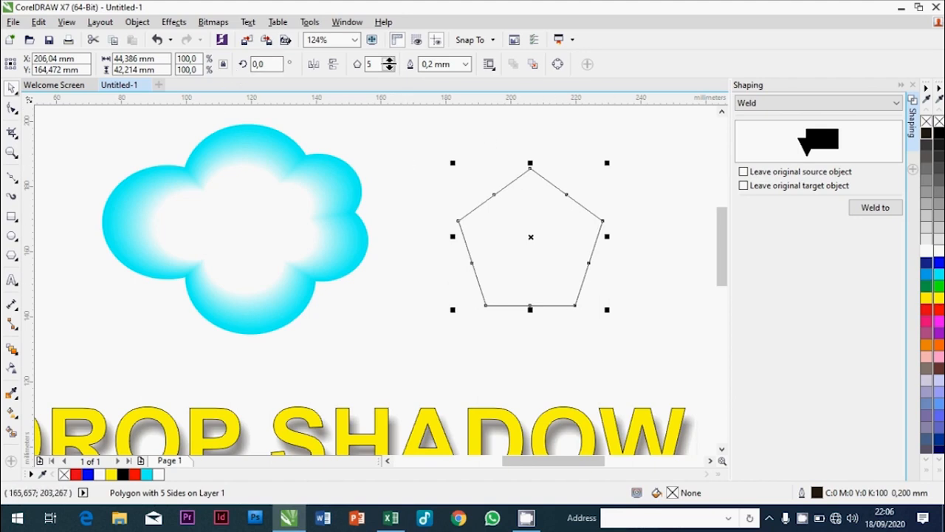
click(388, 62)
click(389, 62)
click(389, 62)
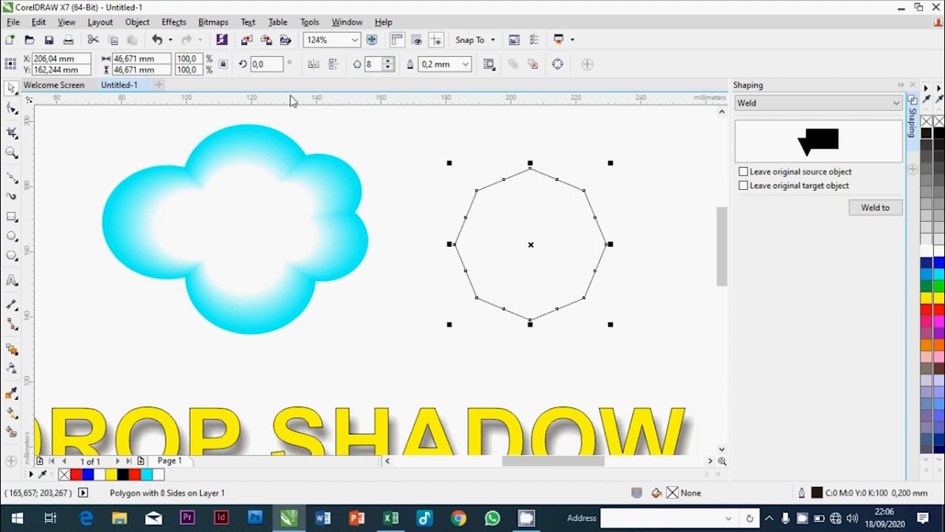
Step: Reshape the octagon into an eight-pointed star by pulling a side's midpoint node inward
click(12, 109)
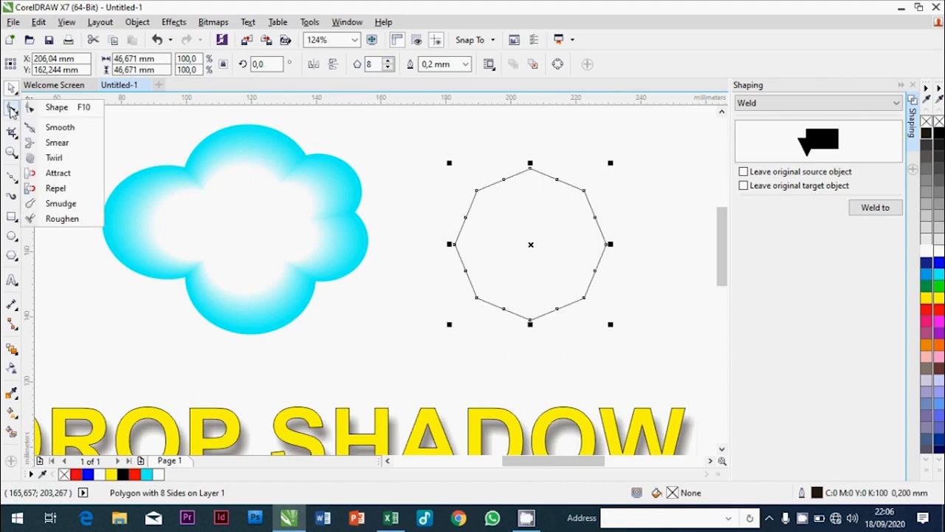
click(56, 107)
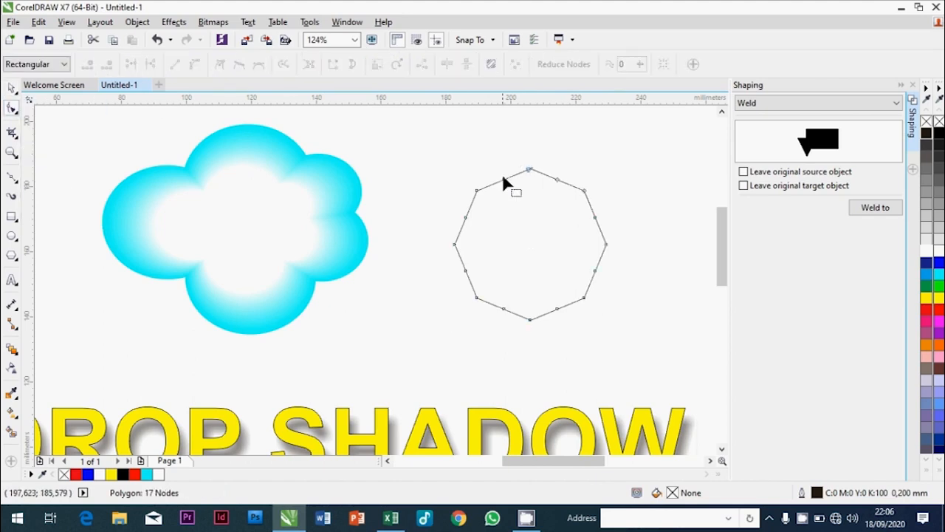
drag(503, 179, 527, 213)
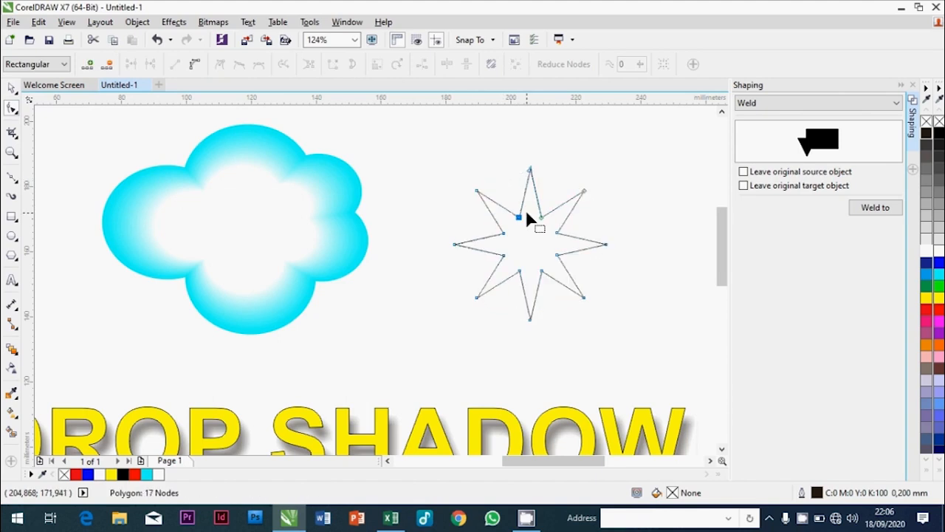
click(11, 87)
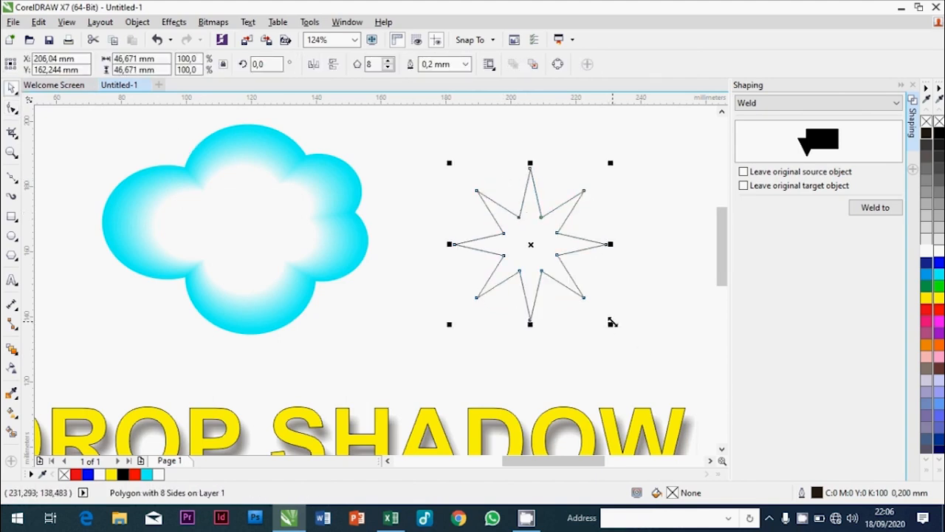
Step: Move the star to the right, place a copy of it beside the cloud, and enlarge the right-hand star to 129.2 %
drag(547, 262, 652, 275)
drag(651, 274, 455, 279)
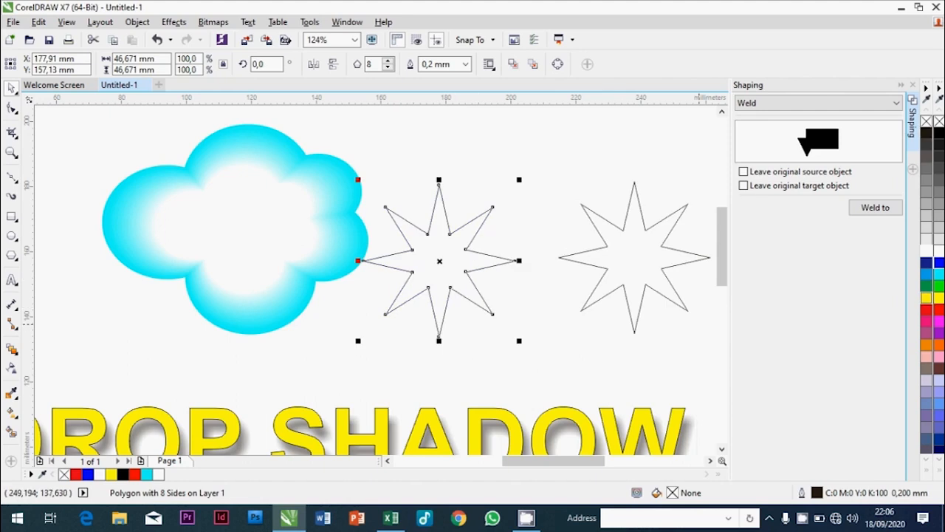
click(648, 291)
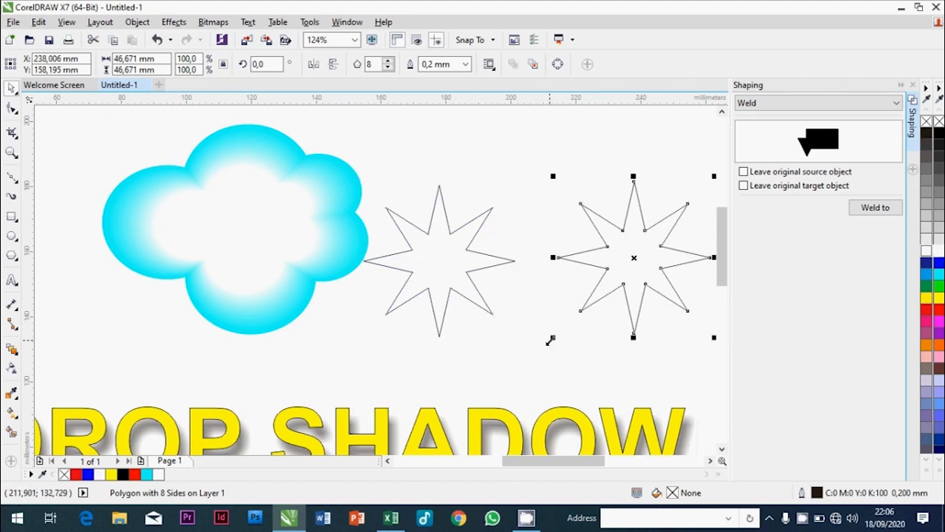
drag(553, 339, 531, 360)
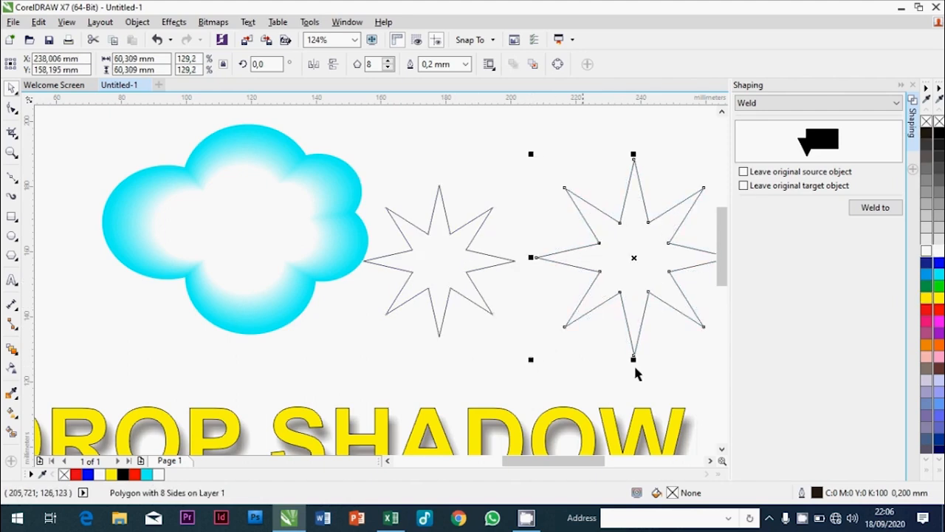
Step: Fill the large star yellow and the small star white, and blend the small star into the large one
click(938, 298)
click(401, 270)
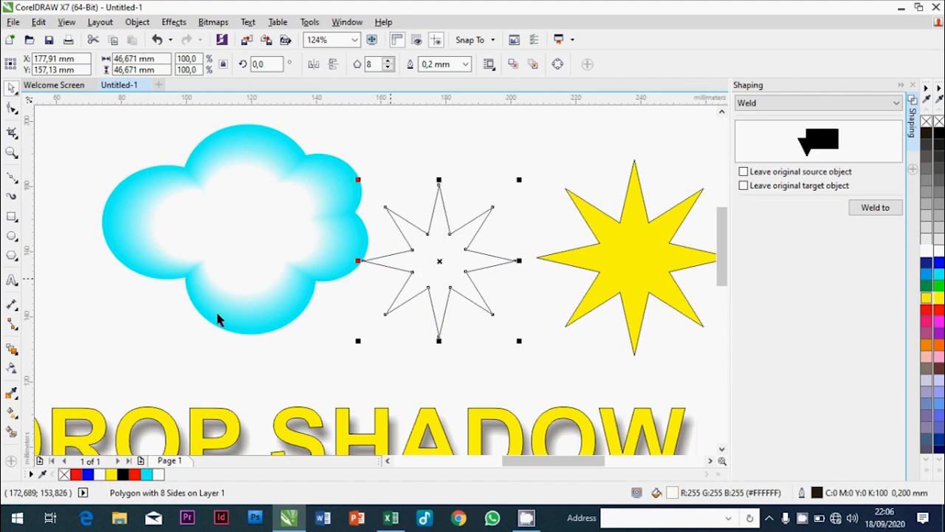
click(18, 348)
drag(438, 261, 630, 264)
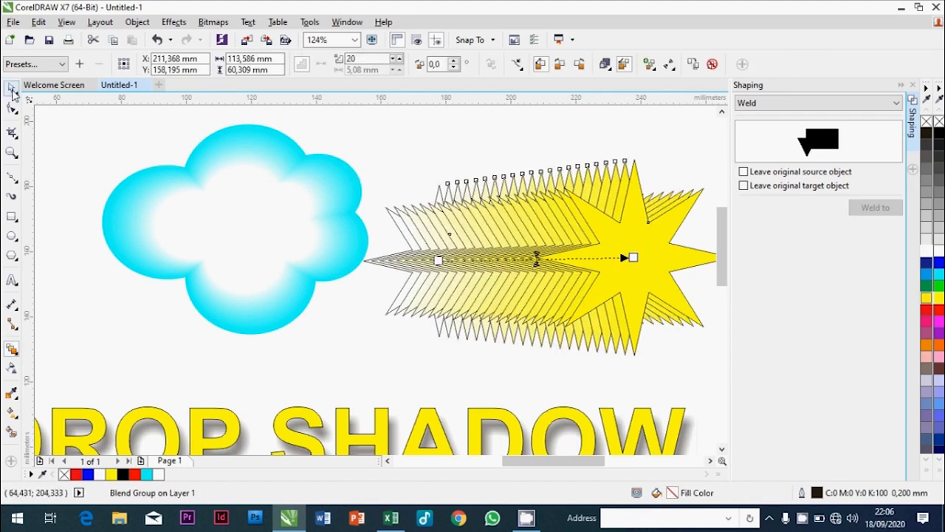
Step: Bring the large star in from the right and centre the two blended stars on each other
click(667, 295)
click(642, 281)
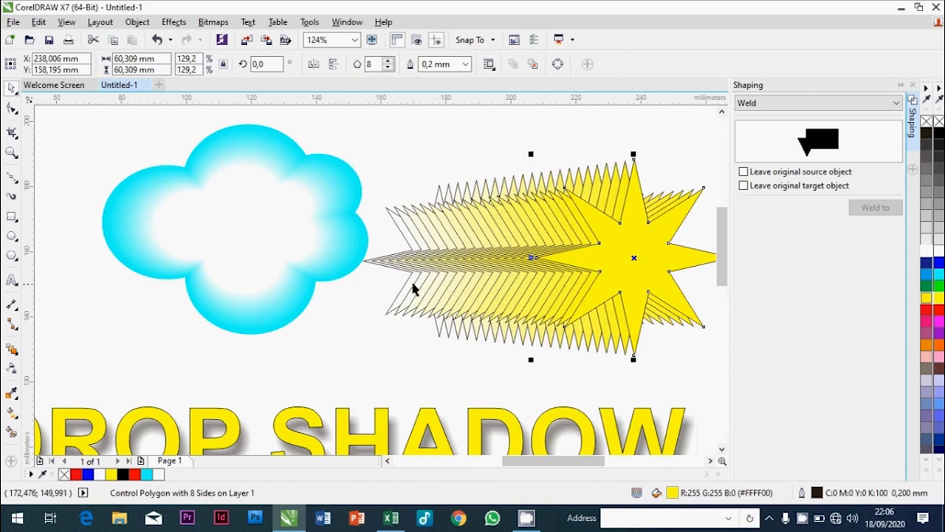
key(ctrl+z)
key(ctrl+z)
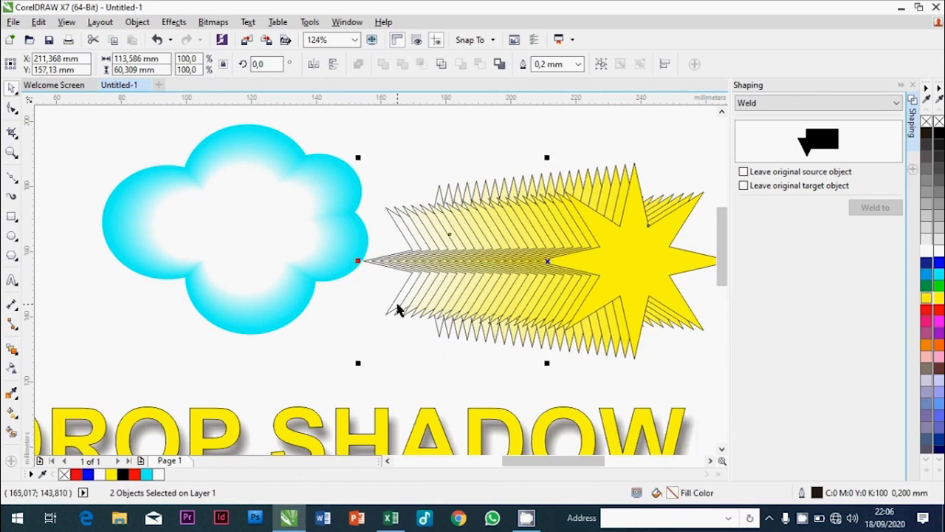
click(602, 326)
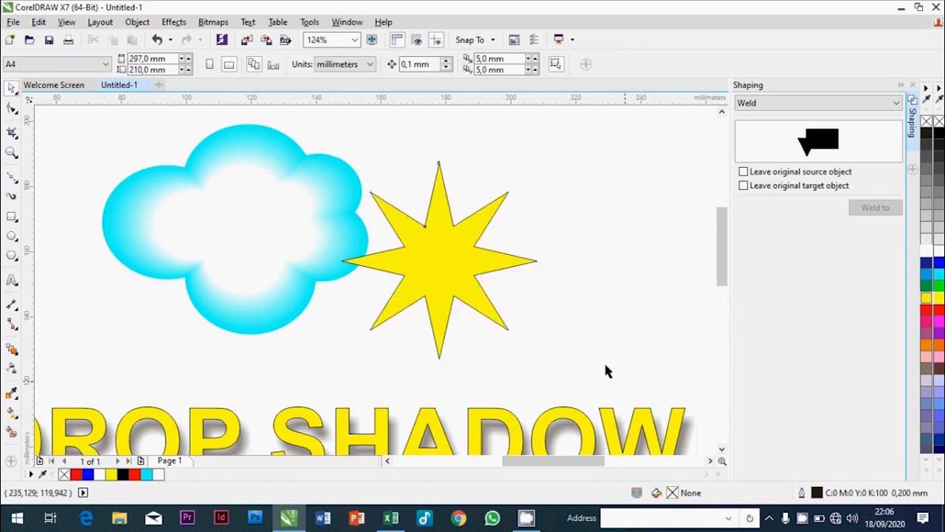
click(463, 278)
key(ctrl+z)
click(569, 266)
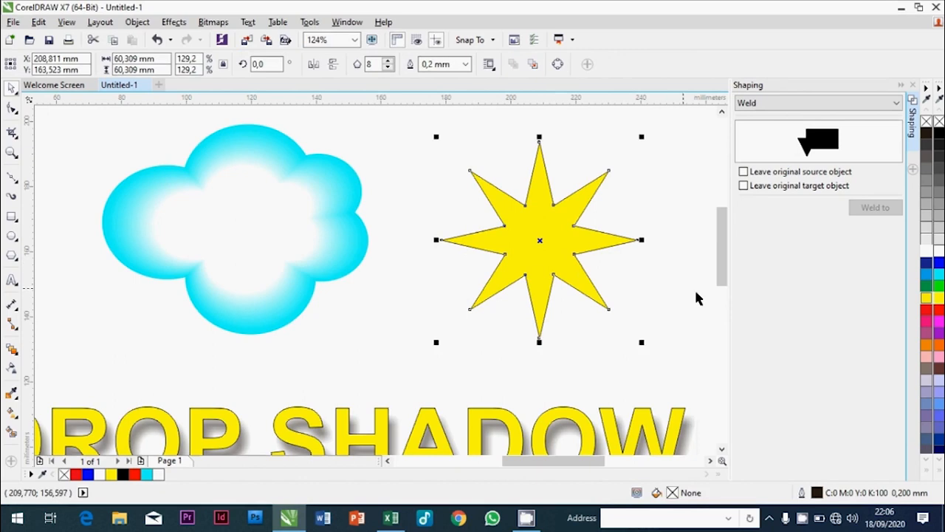
key(ctrl+z)
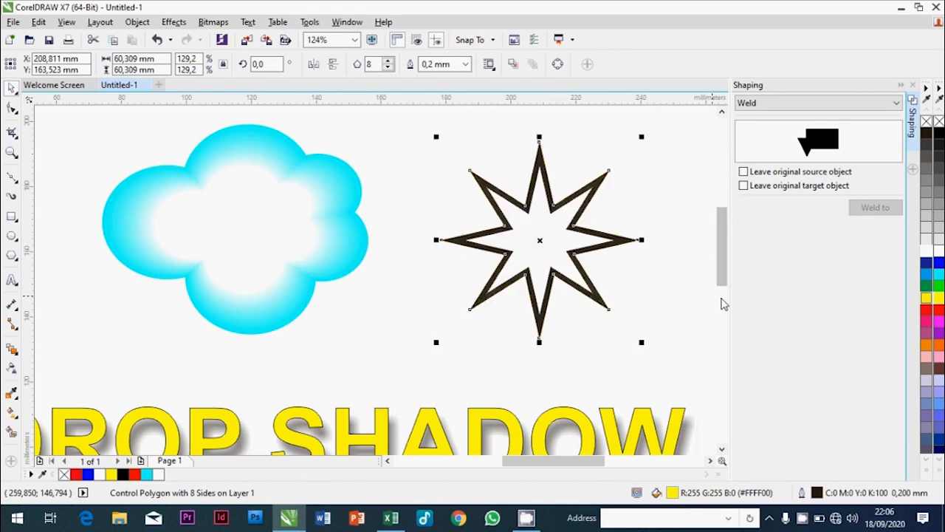
Step: Remove the black outline from the entire blended star group
scroll(724, 304, down, 3)
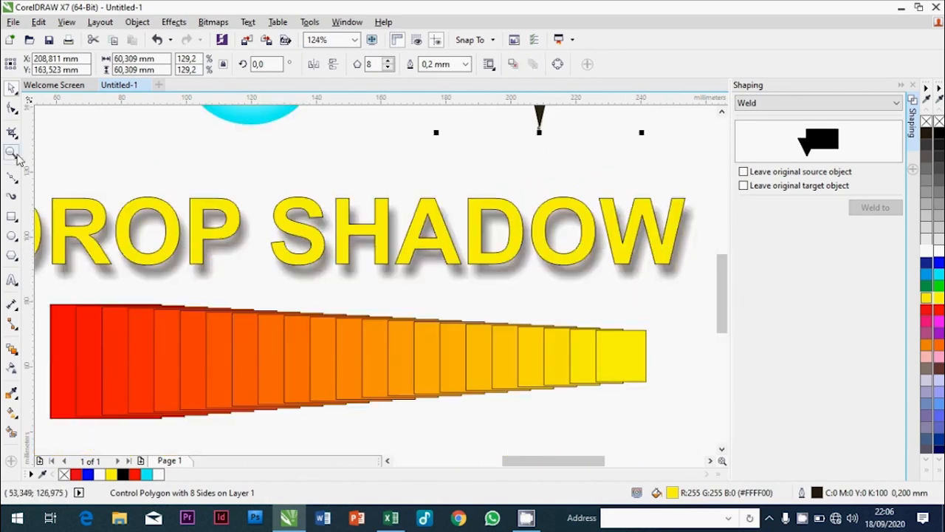
click(13, 153)
click(97, 65)
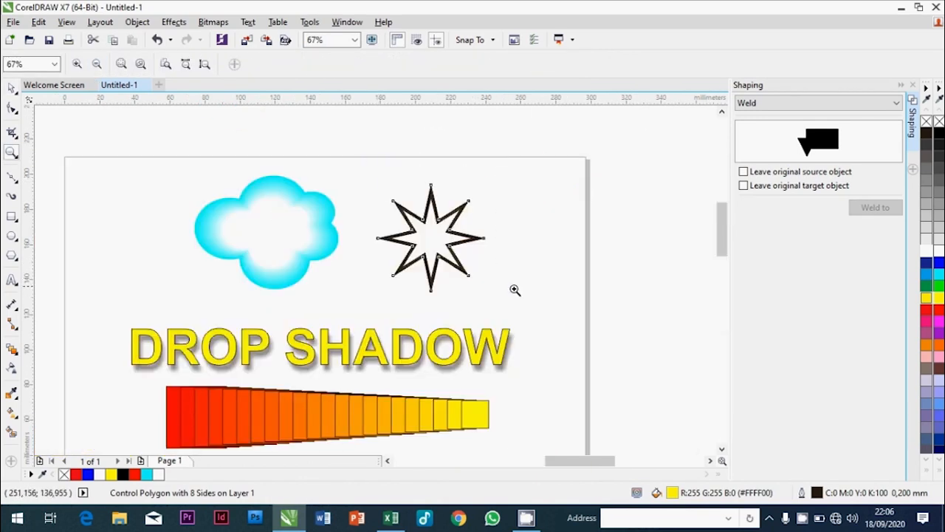
drag(514, 289, 354, 160)
click(12, 88)
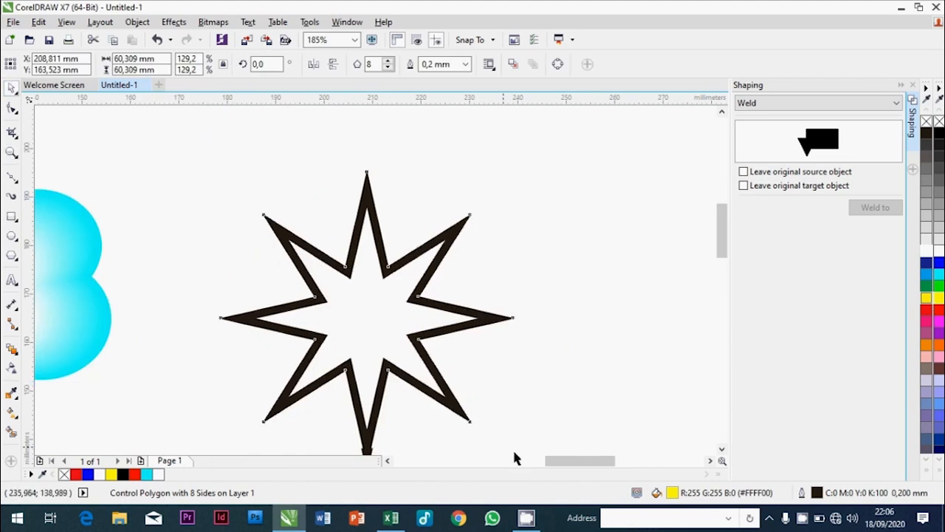
scroll(515, 458, down, 1)
click(465, 387)
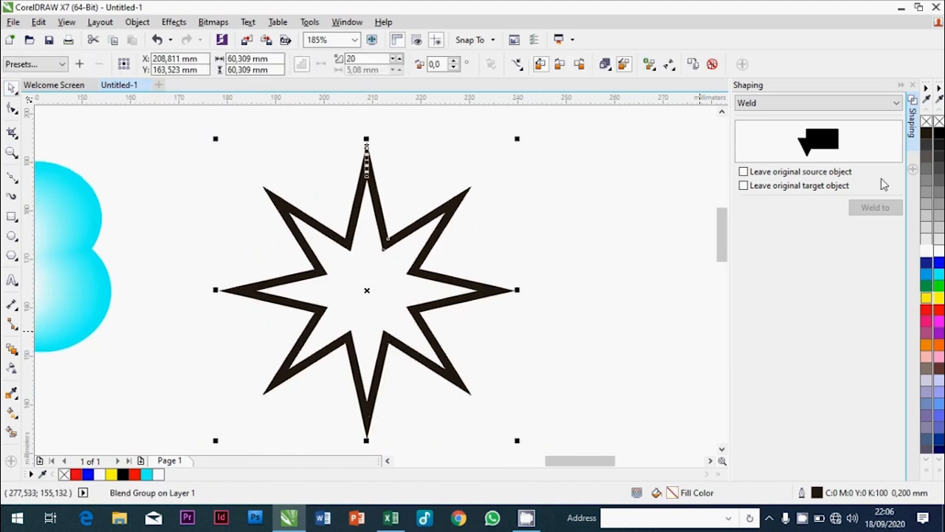
right_click(939, 122)
click(596, 266)
Step: Shrink the white inner star about its centre to 39.8 %
click(441, 382)
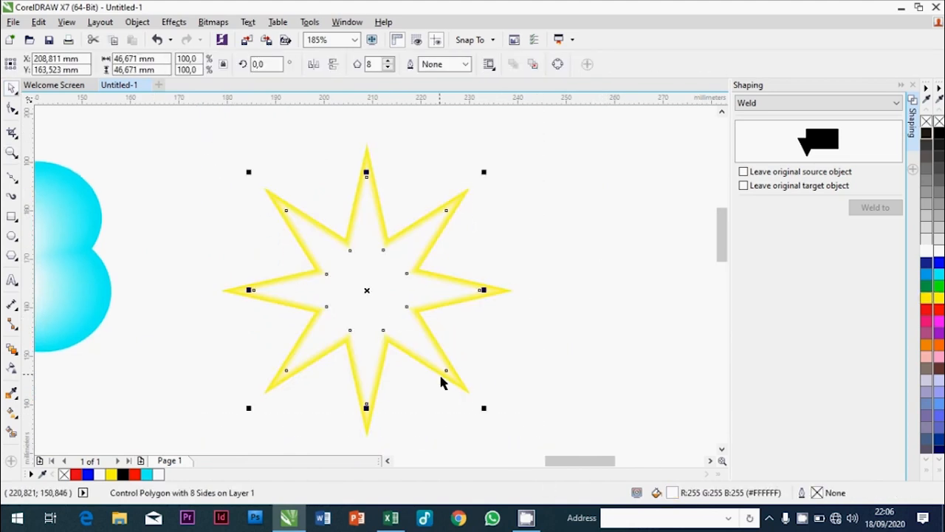
drag(484, 410, 397, 327)
click(589, 348)
click(438, 368)
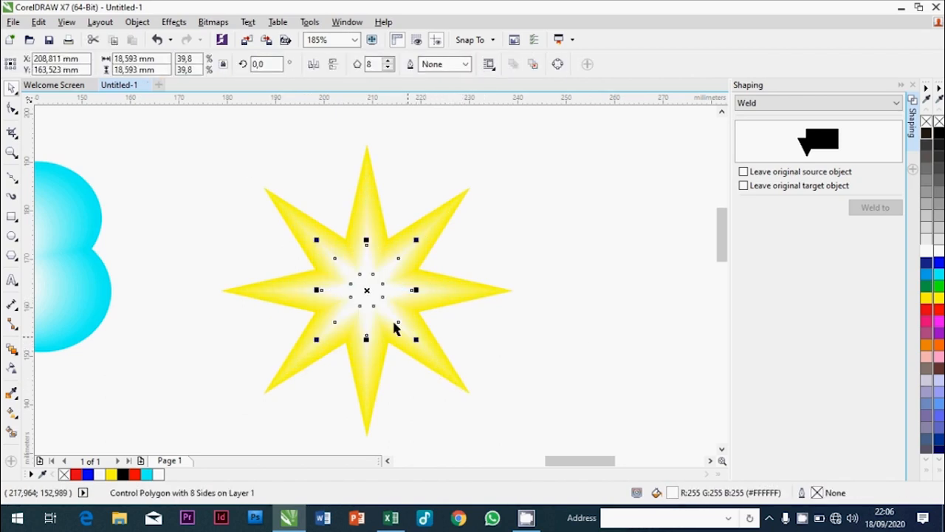
Step: Pull the white inner star out to the right of the large star and give it a black hairline outline
drag(367, 291, 650, 236)
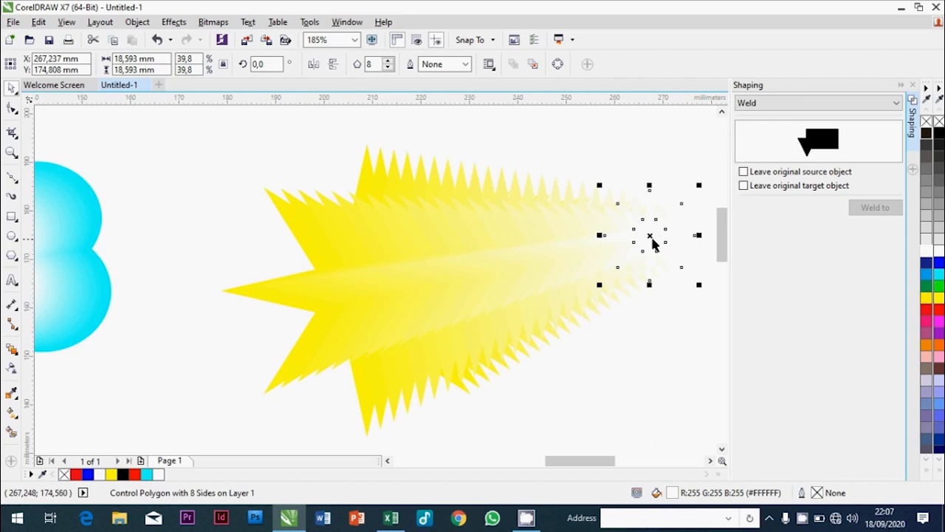
right_click(926, 133)
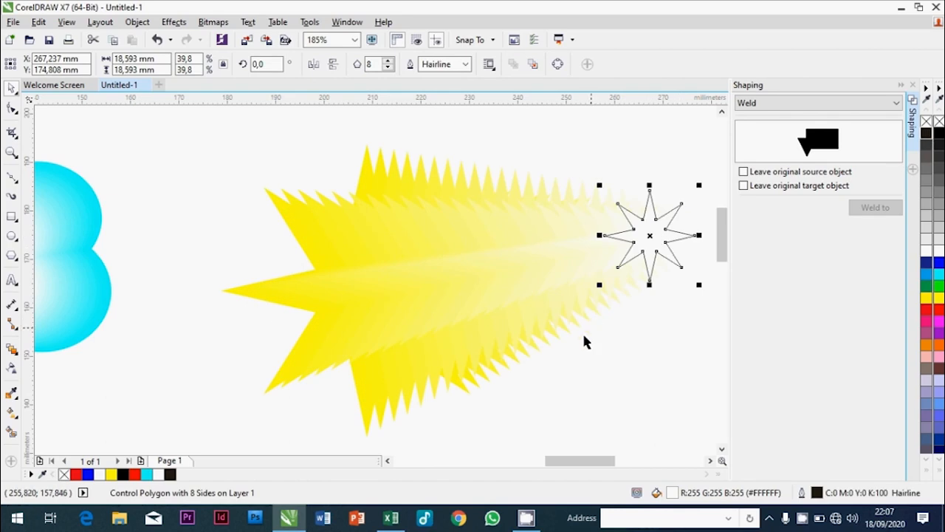
drag(188, 111, 613, 448)
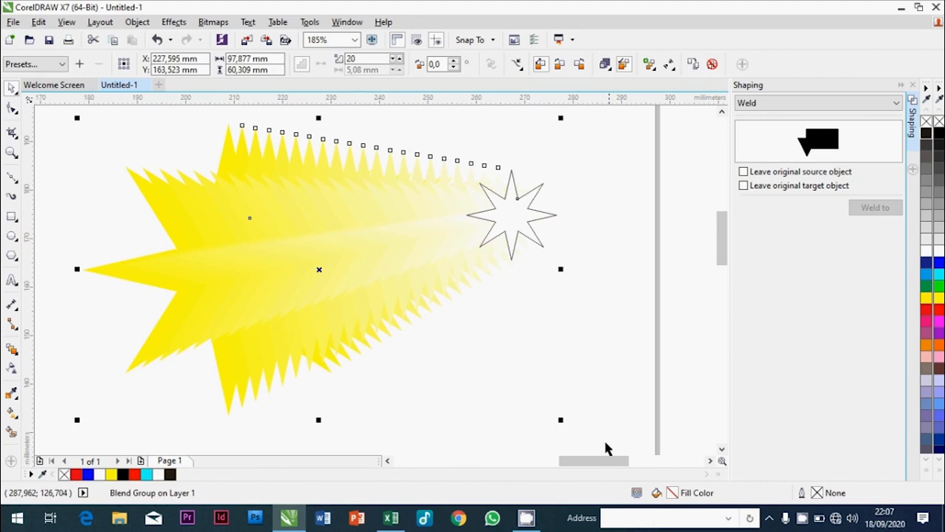
click(533, 372)
Step: Centre the outlined small star back on the large star and remove its outline
drag(499, 231, 519, 248)
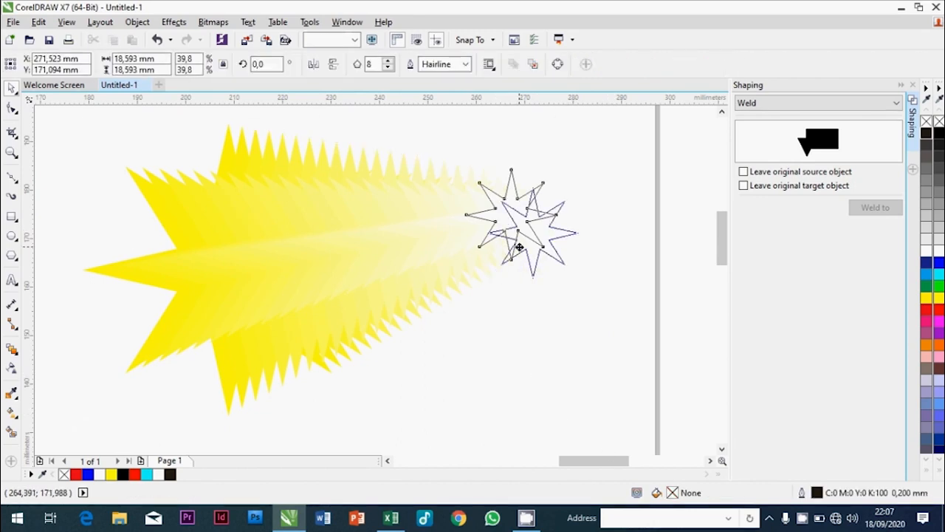
shift+click(134, 369)
key(c)
key(e)
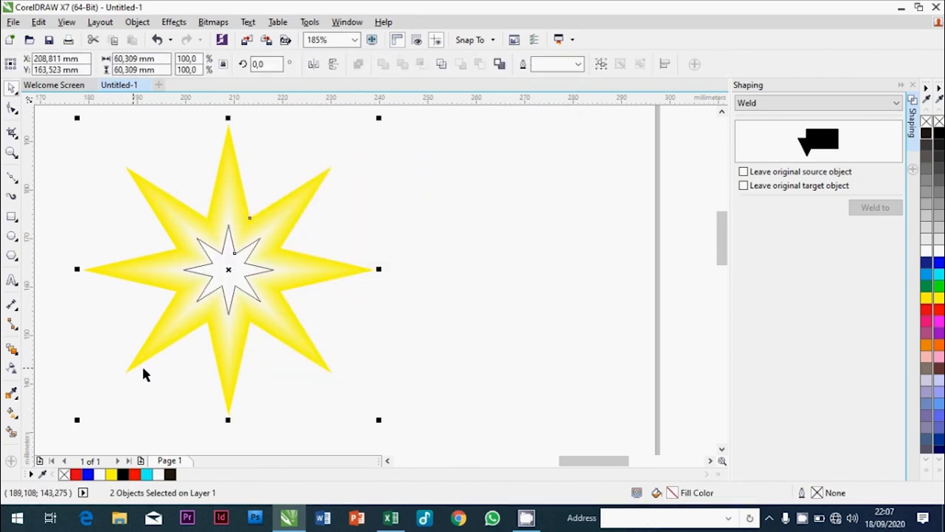
click(258, 275)
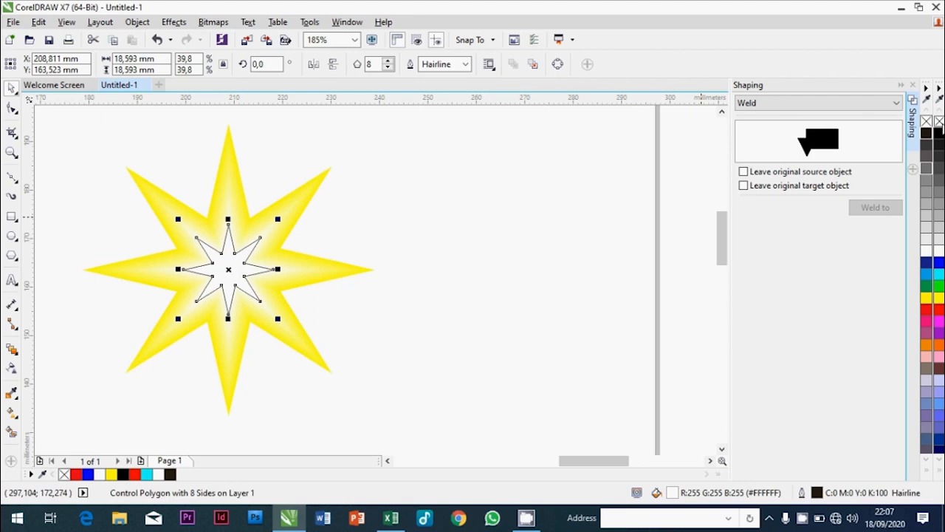
click(500, 244)
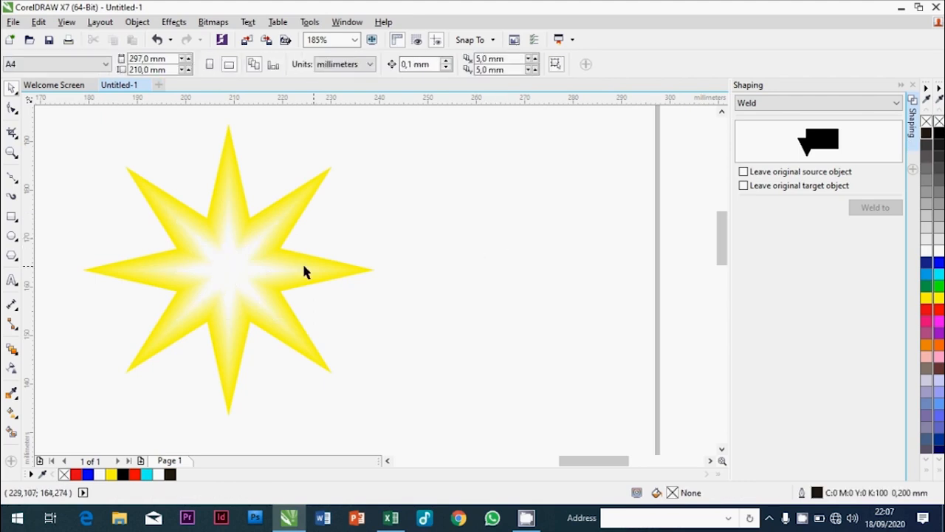
Step: Fill the small inner star of the blend with red
click(236, 273)
click(939, 314)
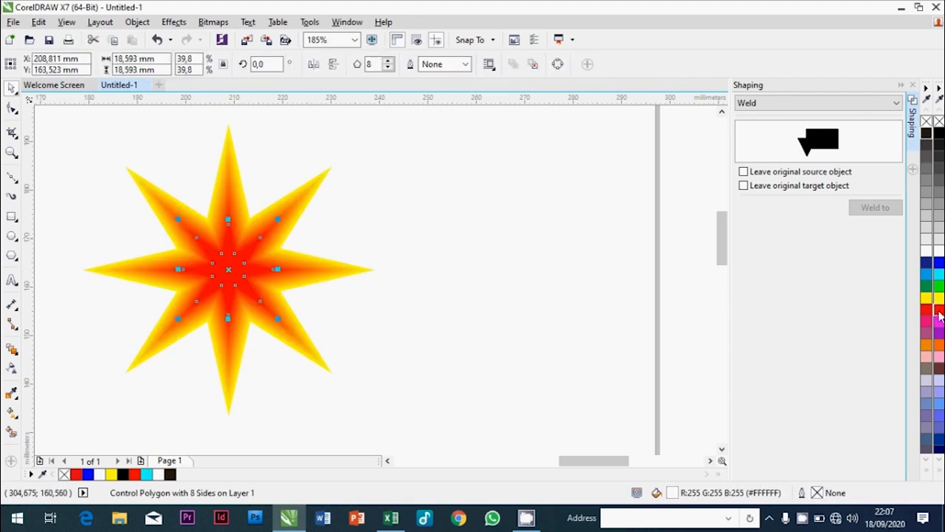
click(459, 319)
Step: Move the red inner star out to the right, and bring it back to the large star's centre
drag(223, 284, 506, 283)
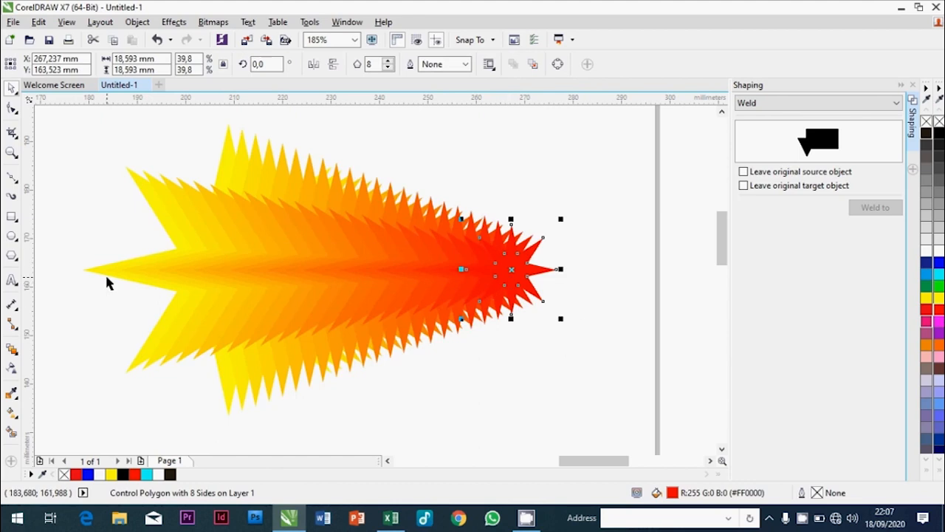
click(93, 270)
key(ctrl+z)
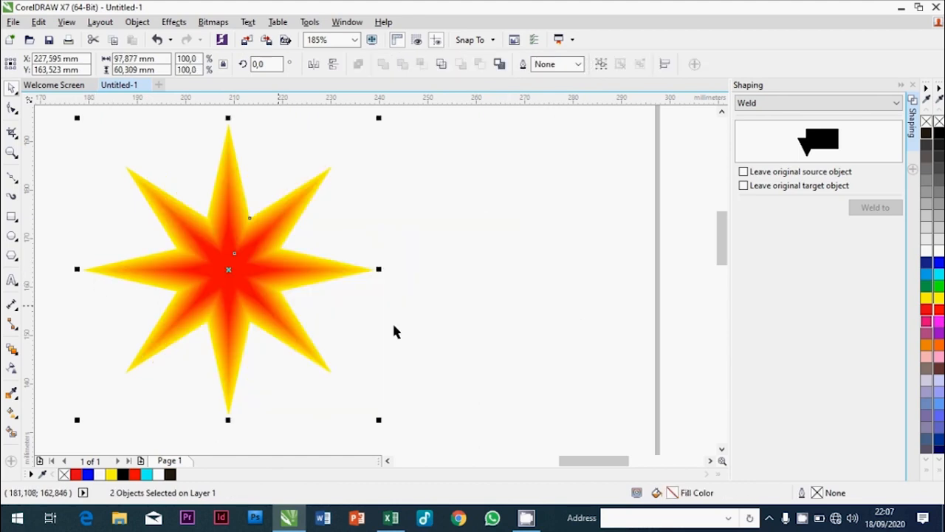
click(419, 327)
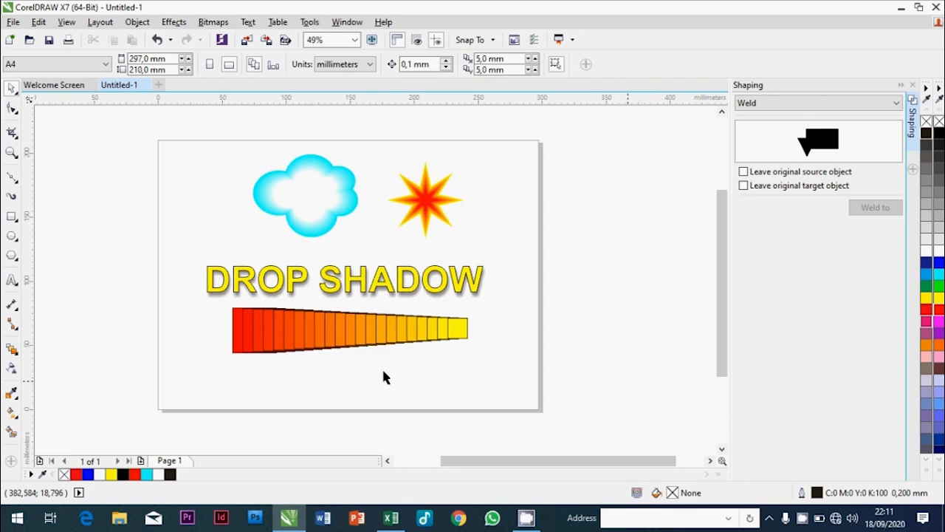
click(18, 354)
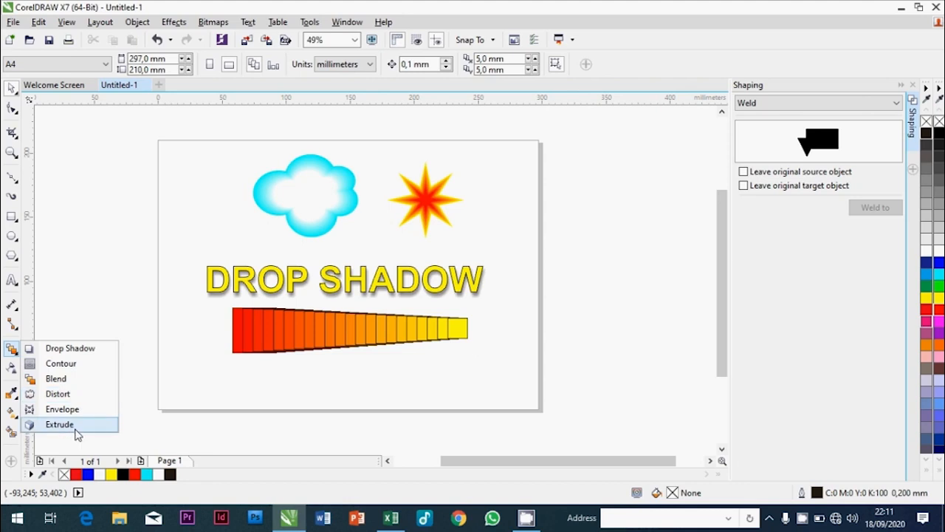
click(76, 286)
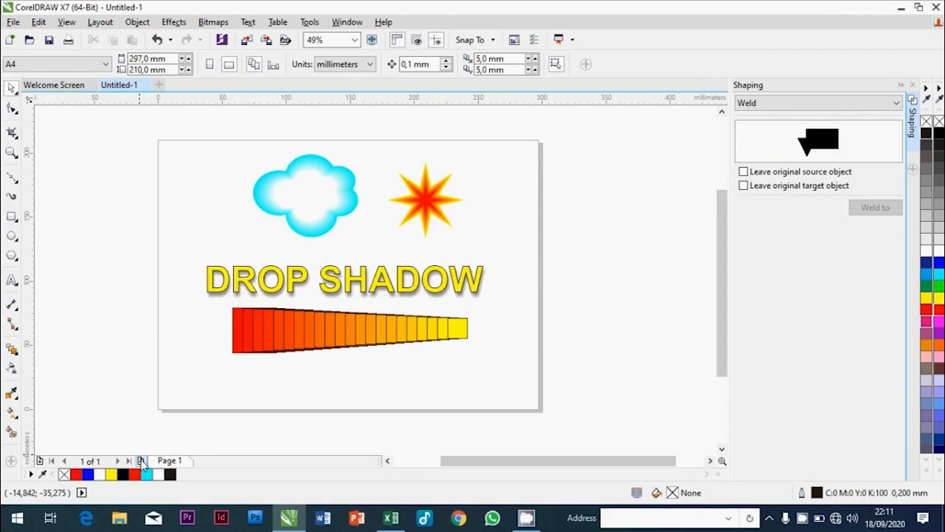
Step: Add a second page after Page 1 and import the image 0005026 onto it
click(141, 461)
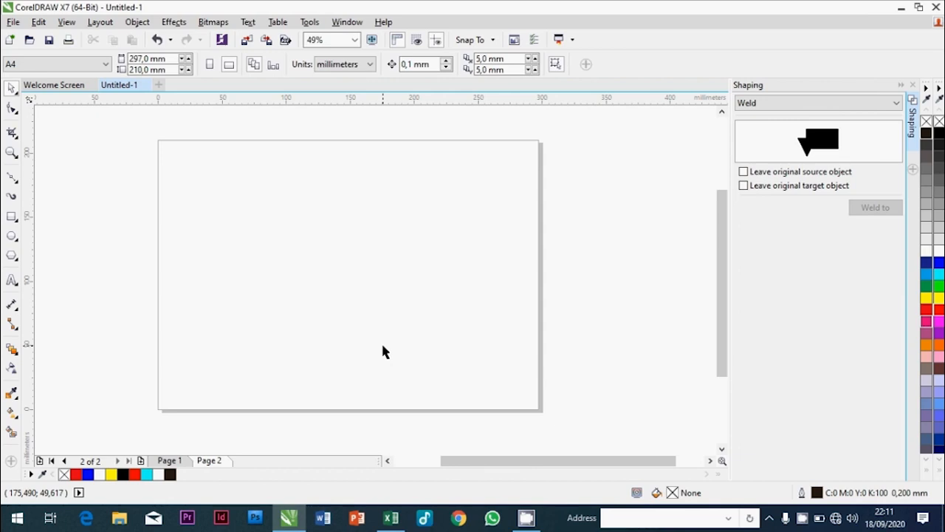
key(ctrl+i)
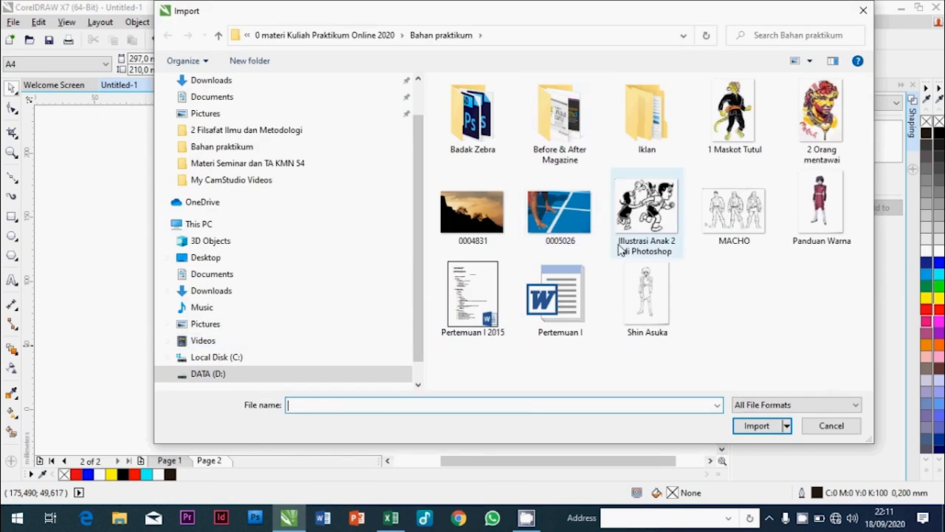
click(563, 236)
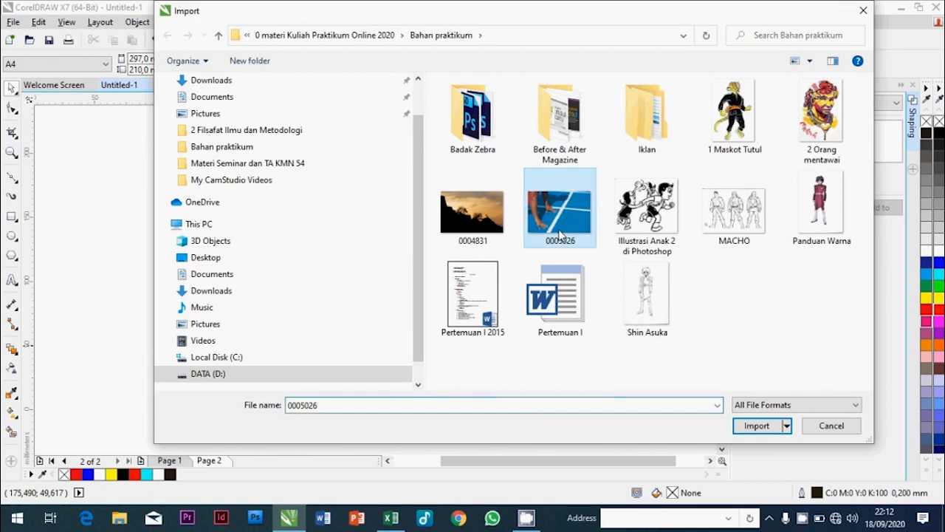
click(755, 425)
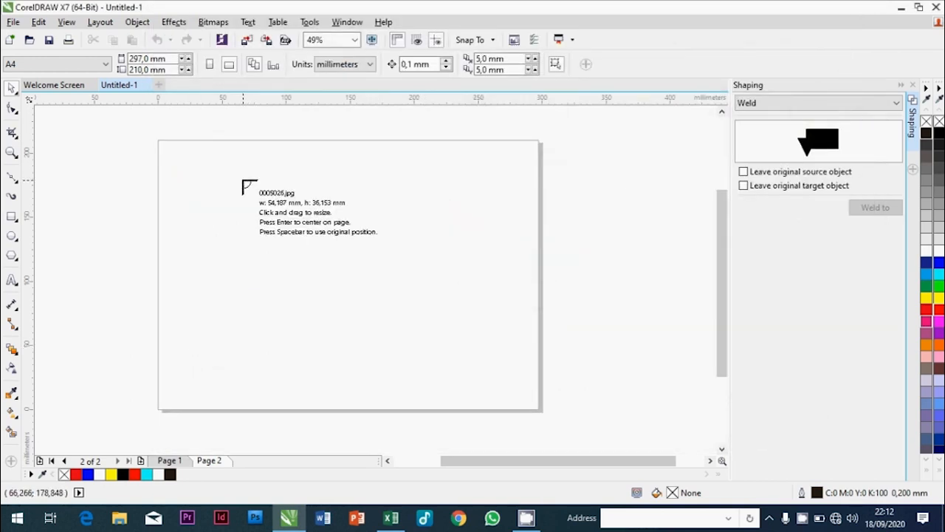
click(238, 176)
Step: Enlarge the imported photo to about 175 mm wide and examine its pixels at high magnification
drag(316, 230, 467, 331)
click(45, 161)
click(12, 152)
drag(139, 127, 572, 403)
drag(184, 158, 437, 310)
scroll(437, 309, up, 4)
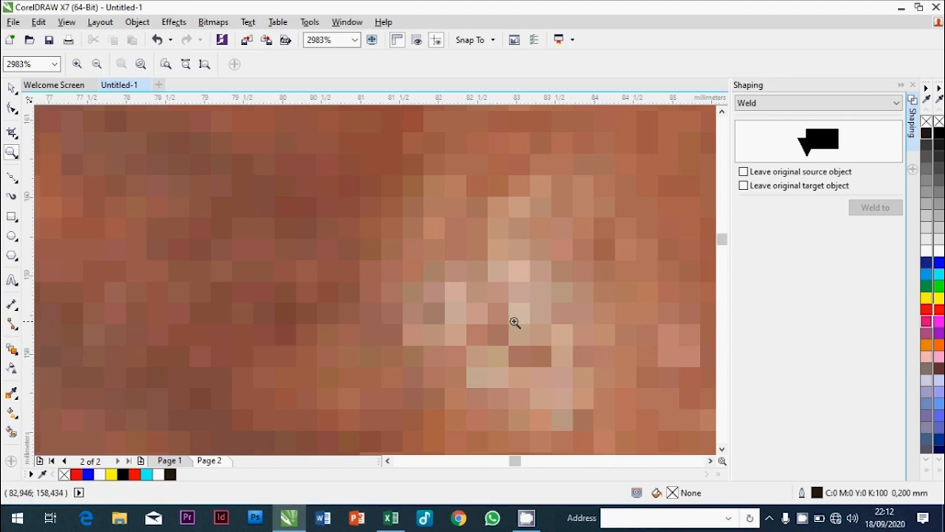
click(98, 64)
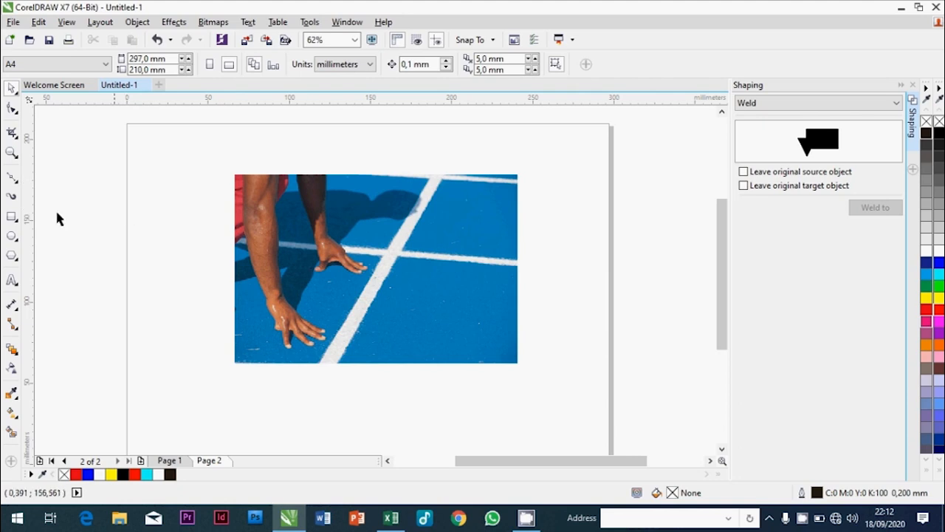
Step: Draw a polygon about 113 by 108 mm over the photo and set its number of sides to 6
click(13, 257)
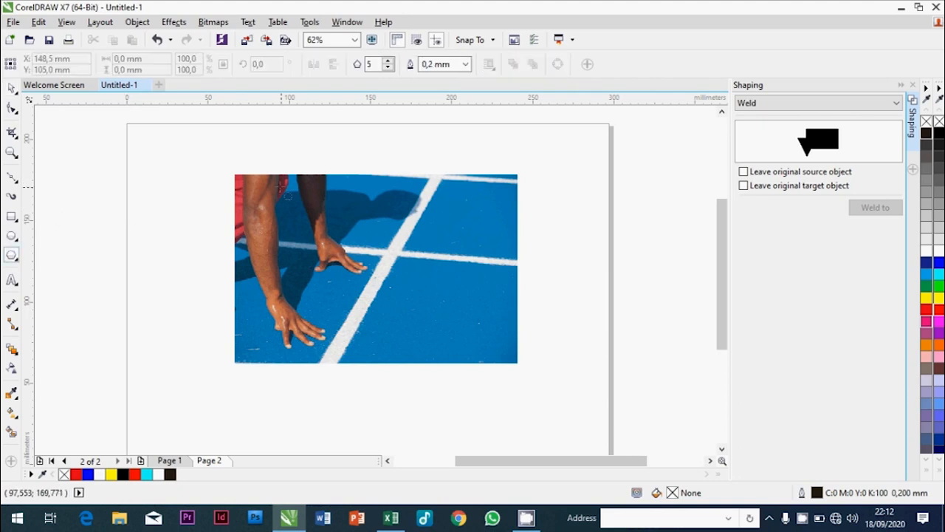
drag(254, 184, 445, 362)
click(9, 88)
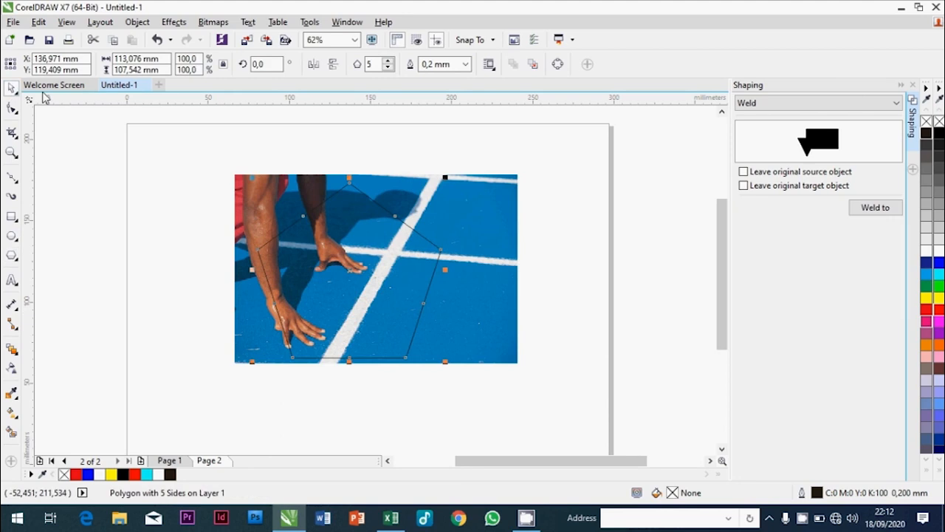
click(388, 62)
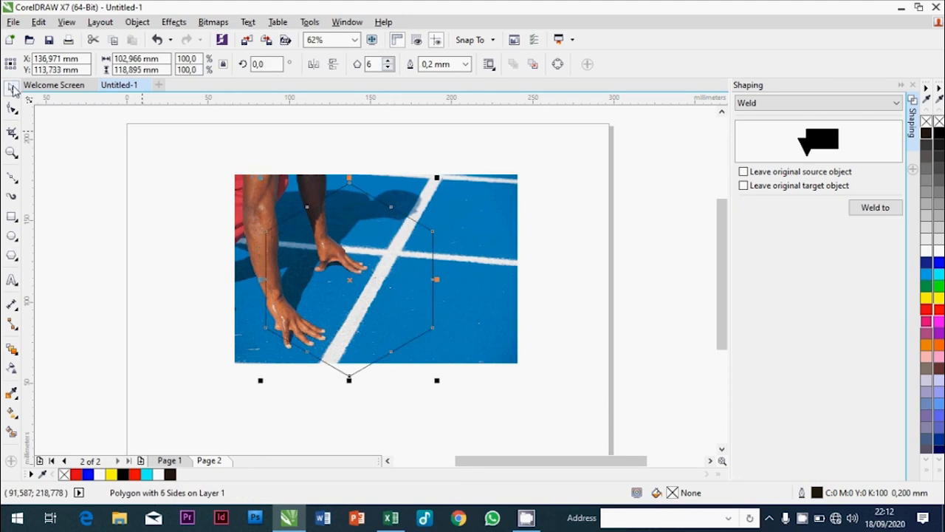
Step: Enlarge the photo to 345.7 % and shift it slightly to the right beneath the hexagon
click(513, 340)
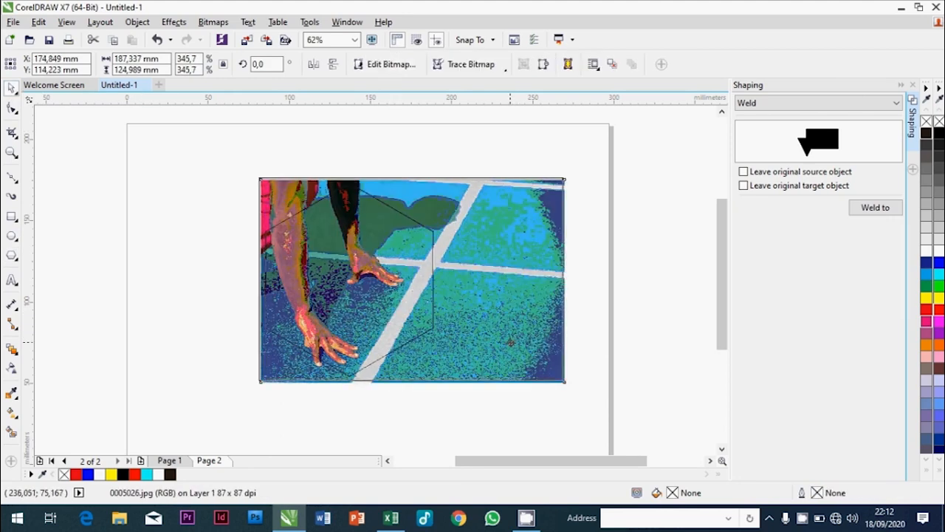
key(Escape)
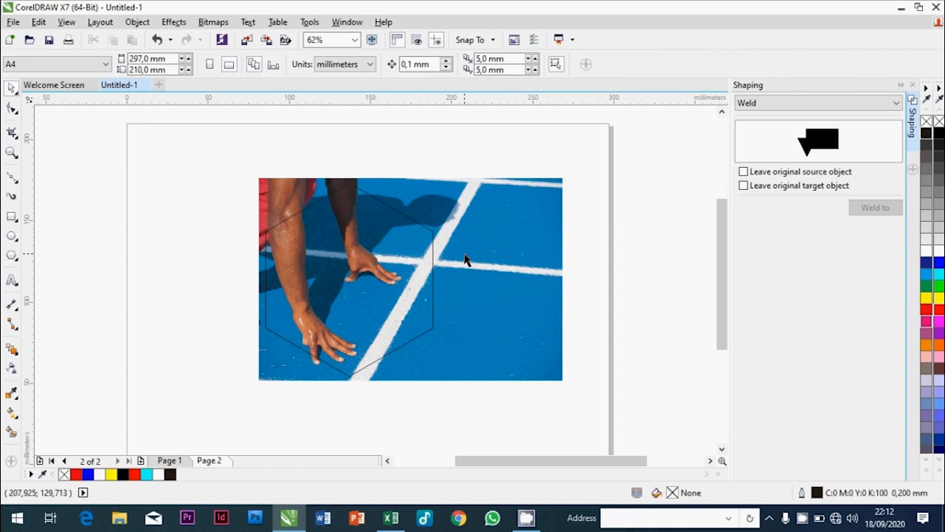
Step: Place the photo inside the hexagon with PowerClip
click(465, 258)
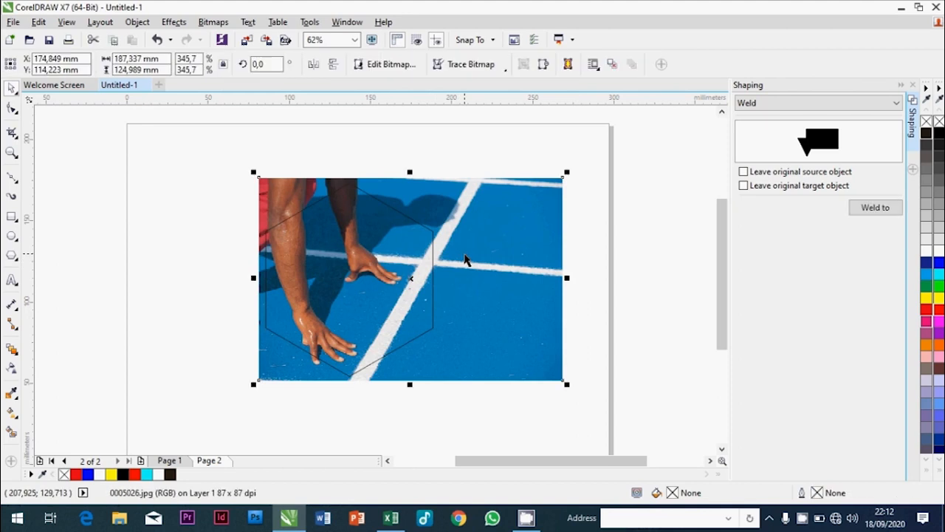
click(658, 257)
click(536, 241)
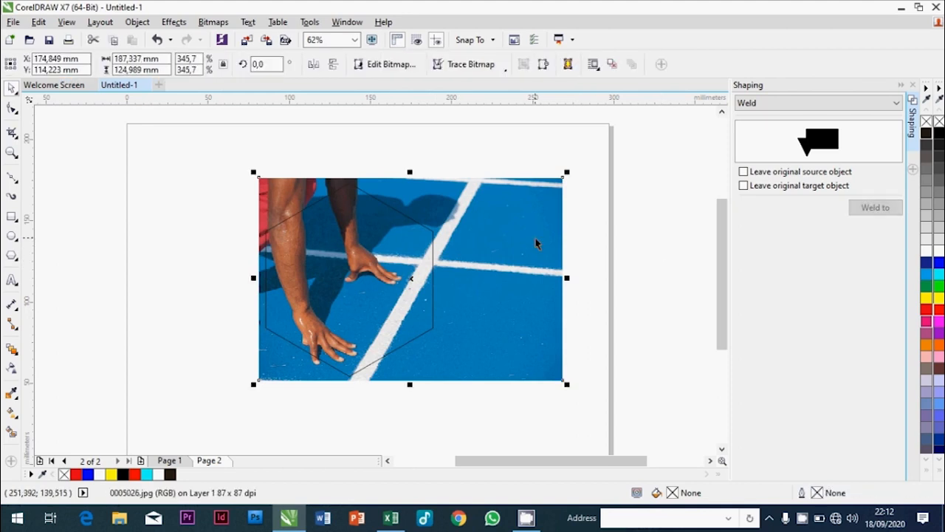
click(140, 22)
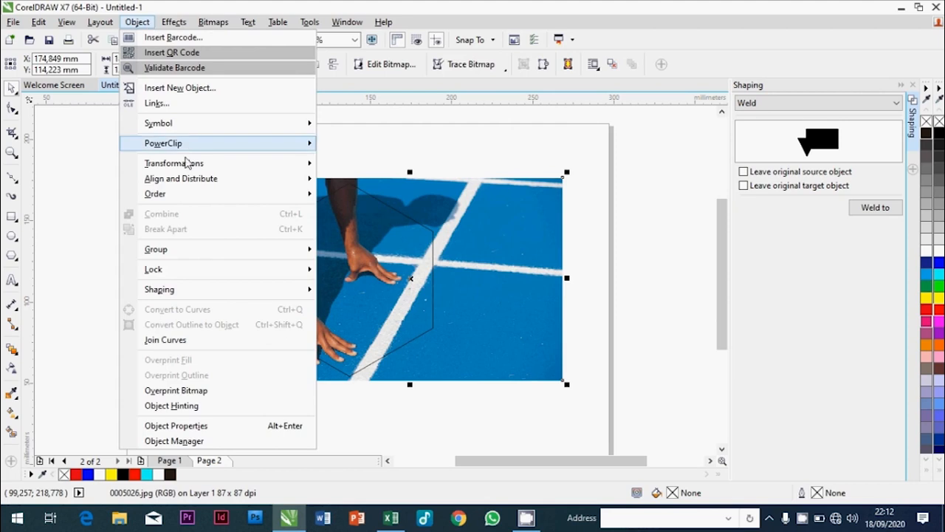
mouse_move(249, 143)
click(363, 148)
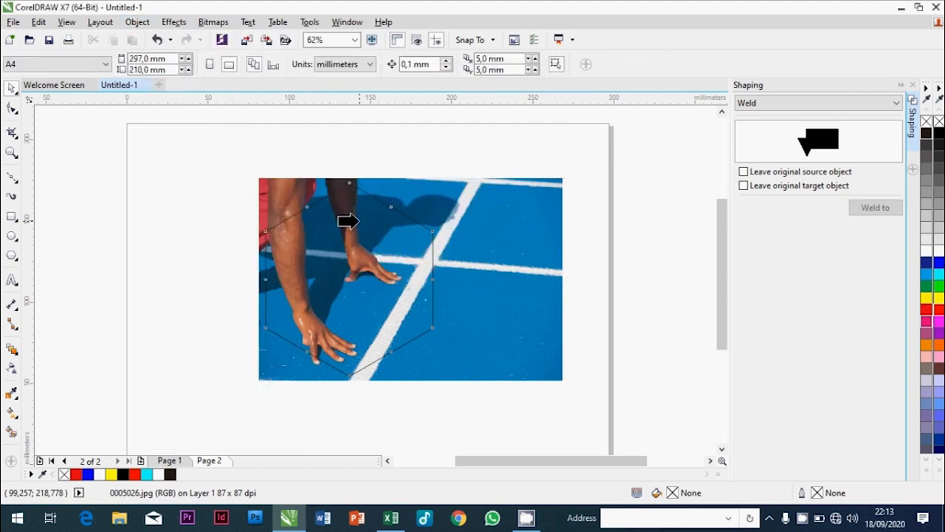
click(344, 211)
click(598, 256)
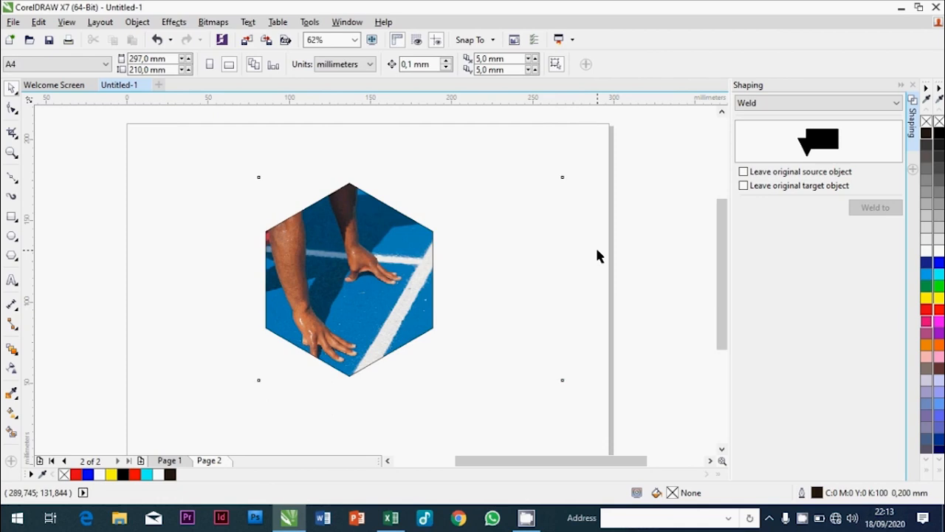
Step: Undo the PowerClip and replace the hexagon with a circle about 101 mm in diameter over the hands in the photo
click(364, 247)
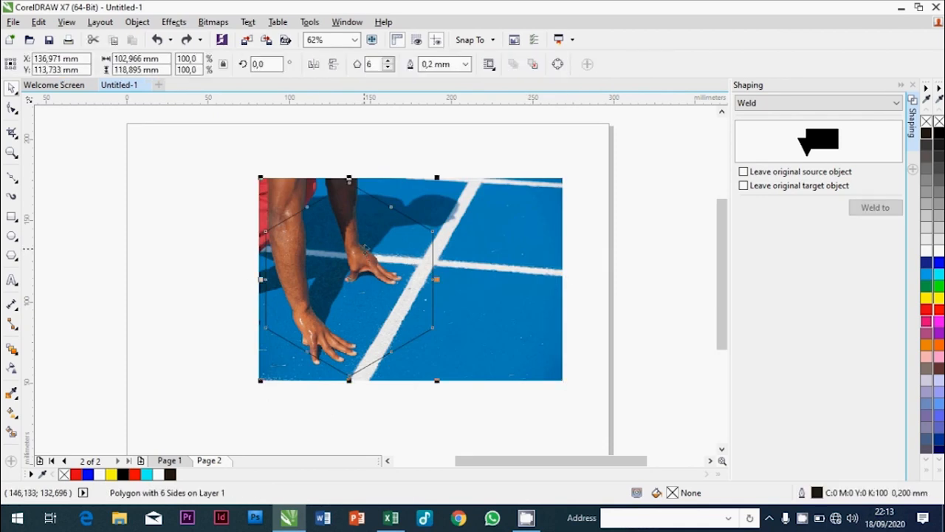
key(Escape)
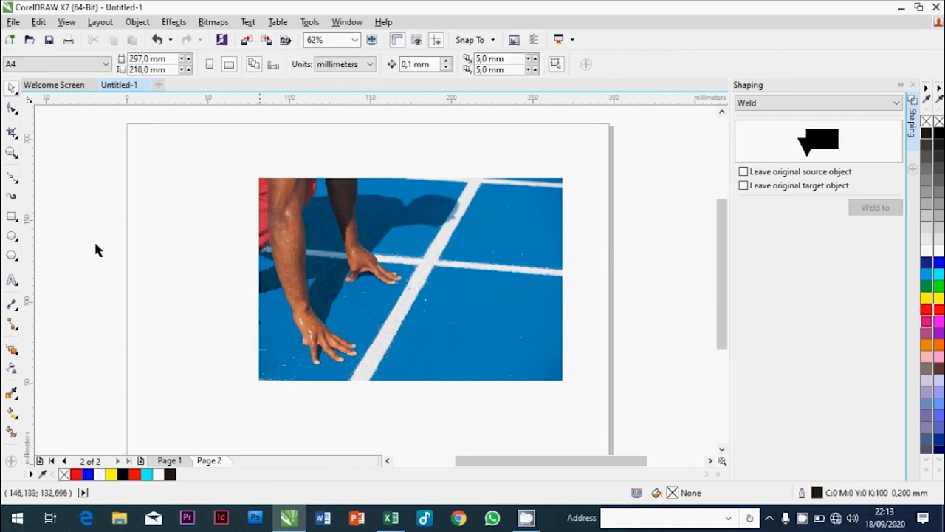
click(14, 240)
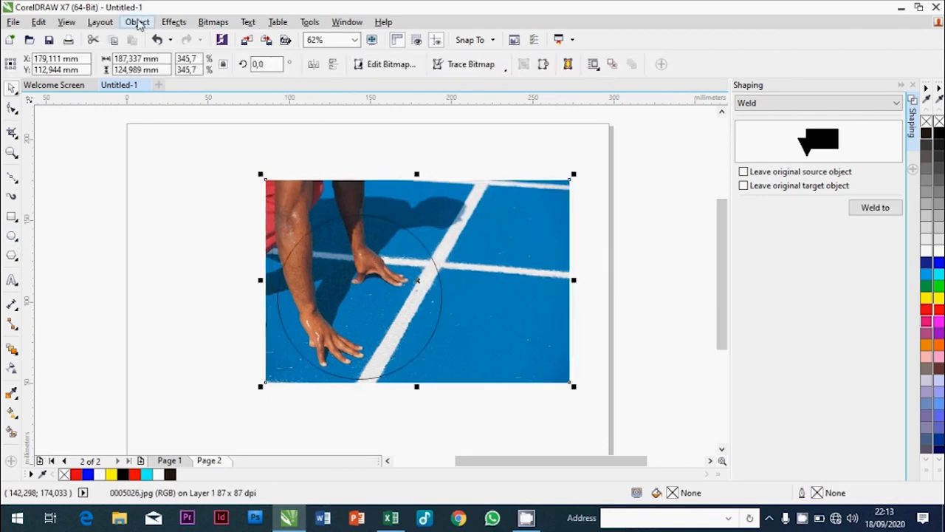
Step: Try placing the photo inside the circle with PowerClip, and undo the clipping
click(138, 22)
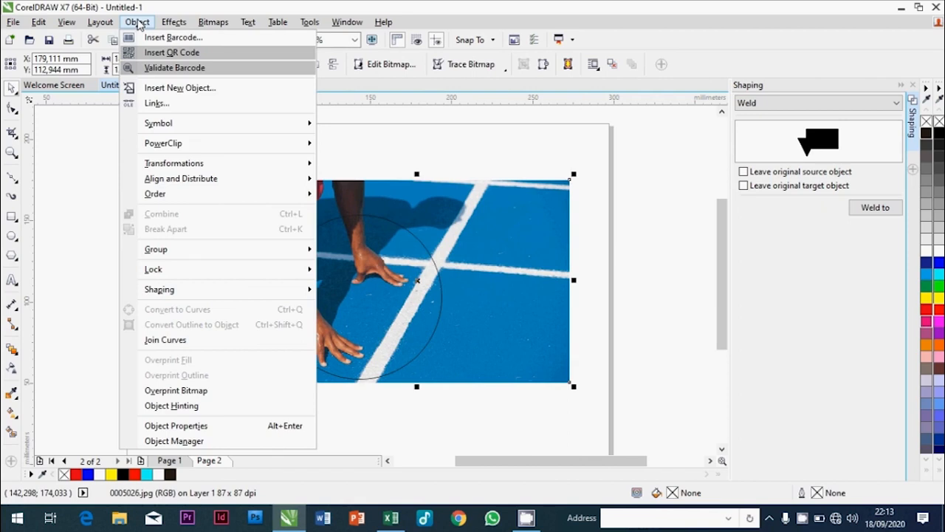
mouse_move(235, 144)
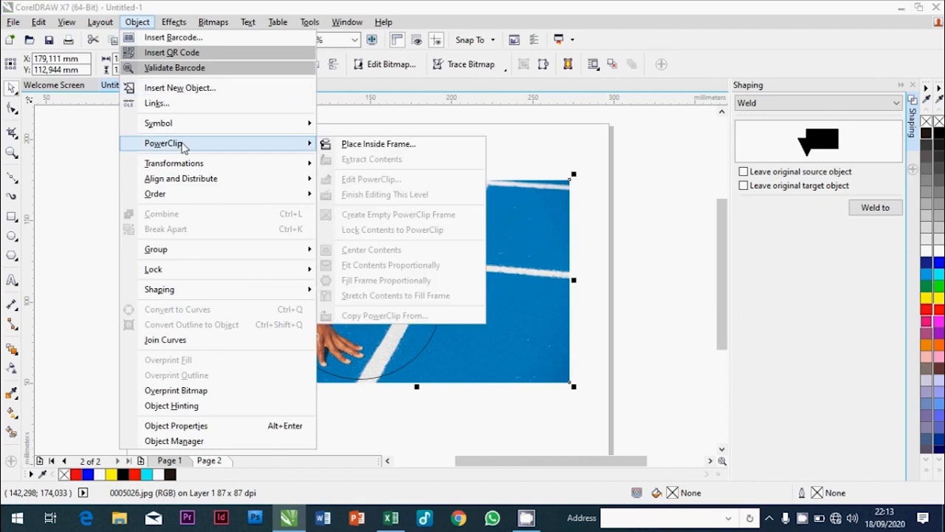
click(373, 145)
click(369, 245)
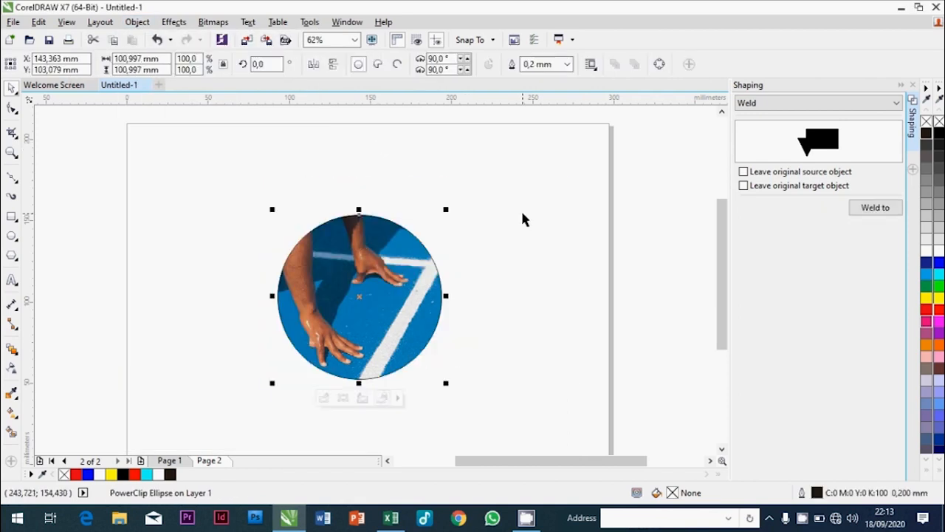
key(ctrl+z)
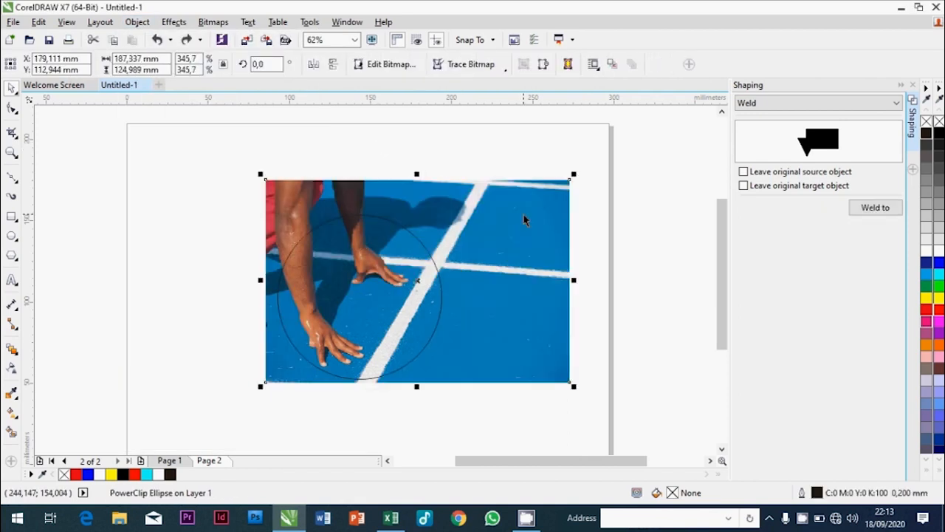
key(Escape)
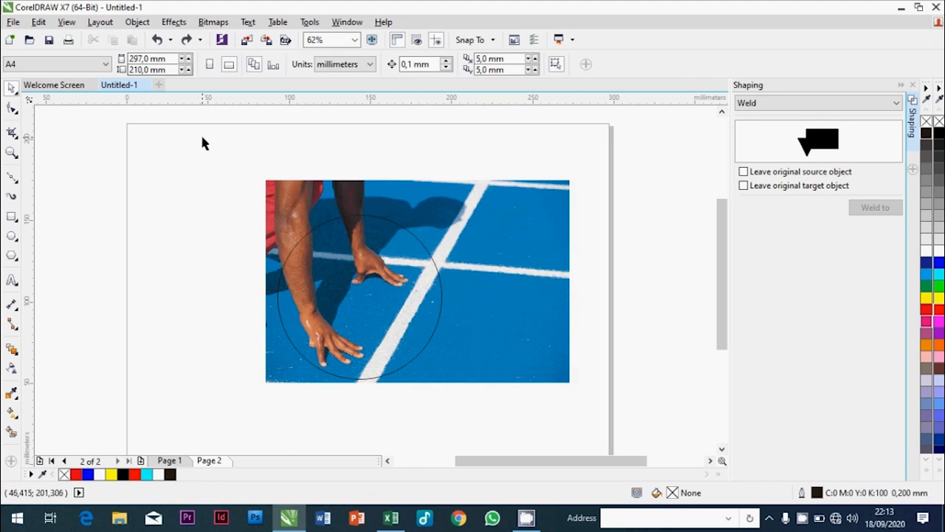
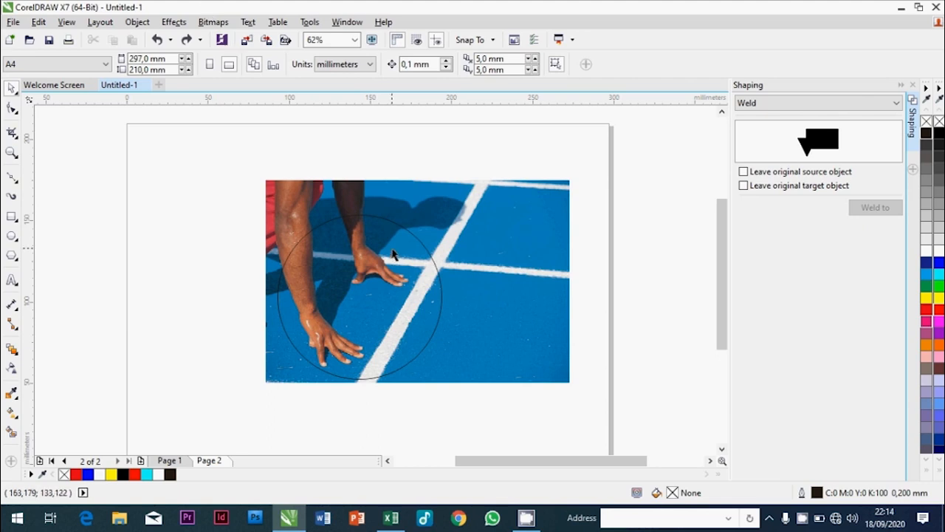
Step: Delete the circle and shift the photo slightly to the left on the page
click(435, 254)
key(Delete)
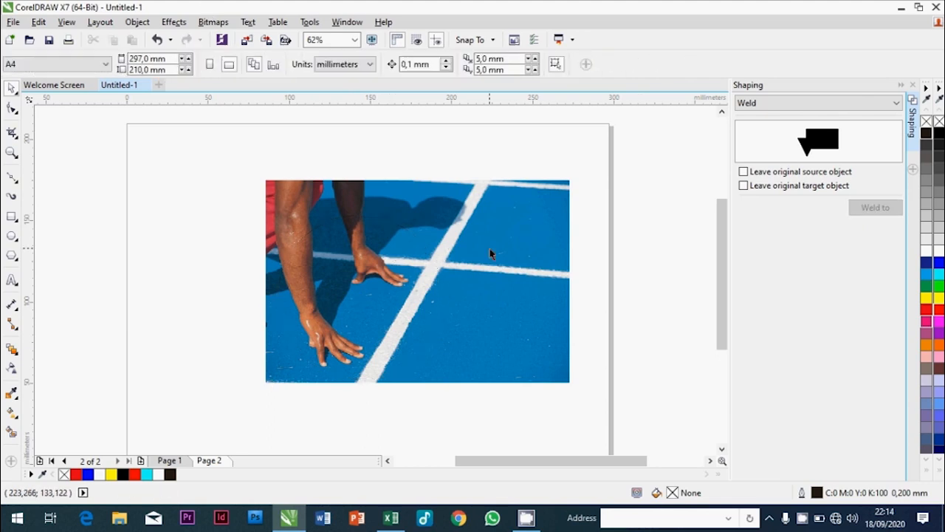
click(397, 259)
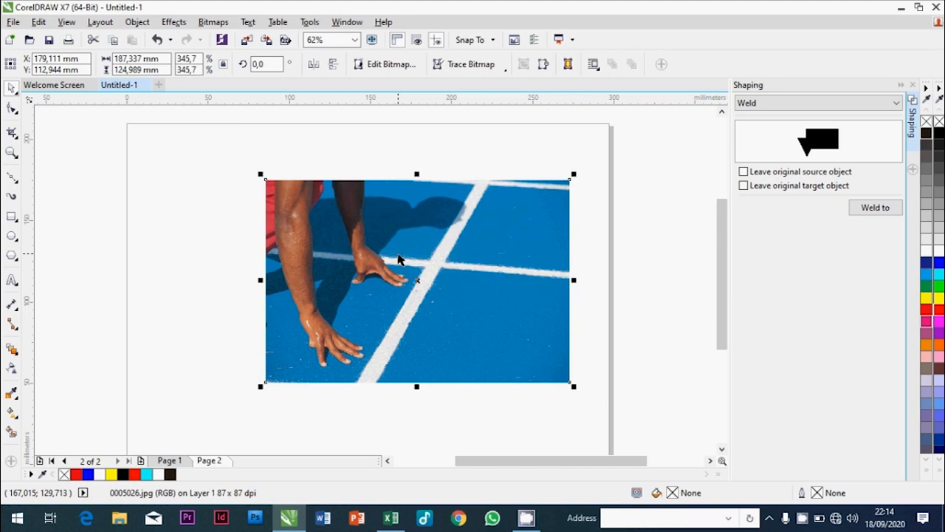
click(595, 237)
drag(453, 247, 418, 243)
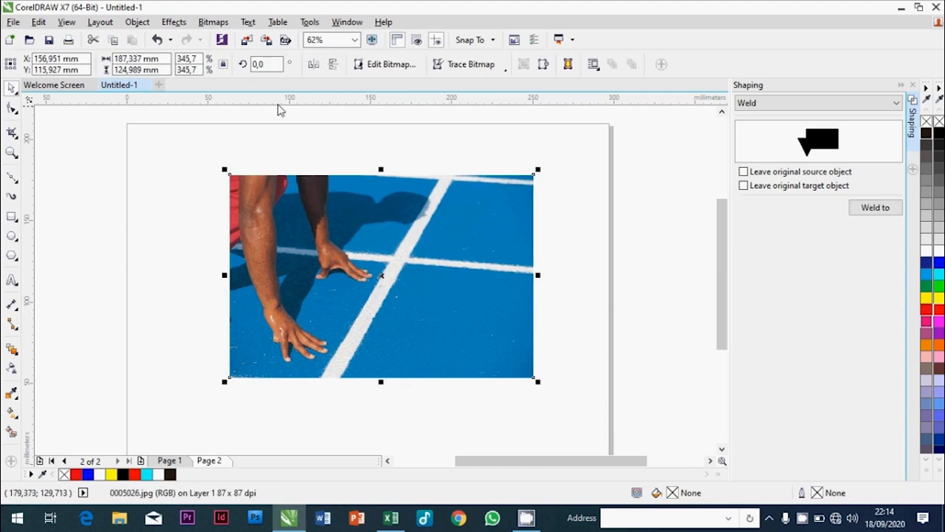
Step: Convert the photo to vector shapes with Quick Trace
click(212, 23)
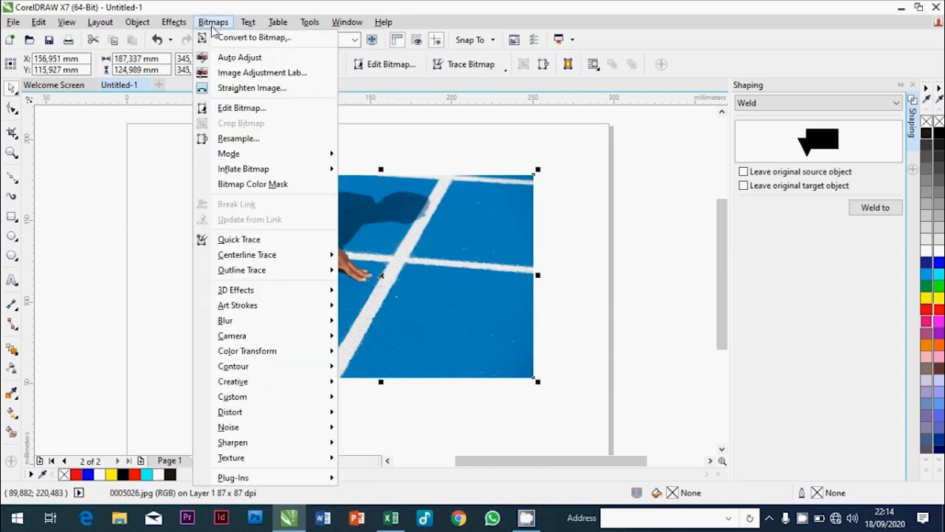
click(272, 243)
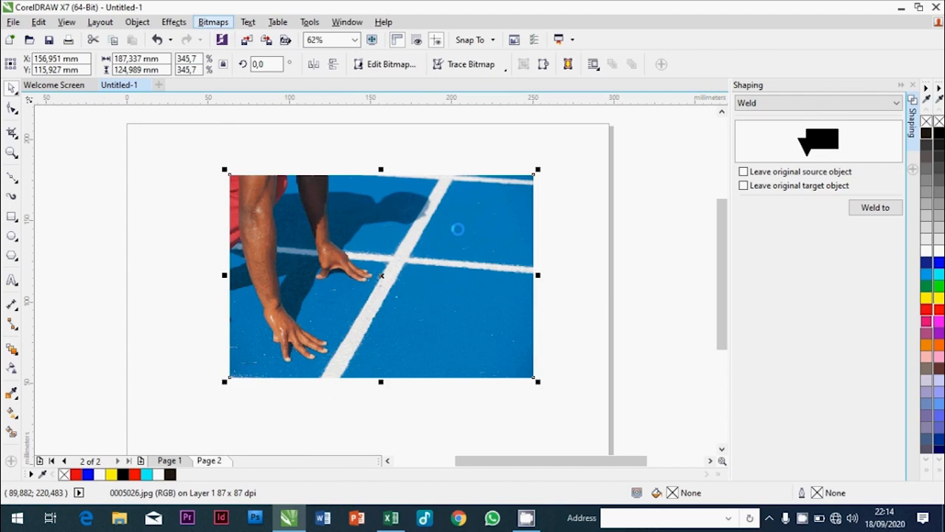
click(556, 258)
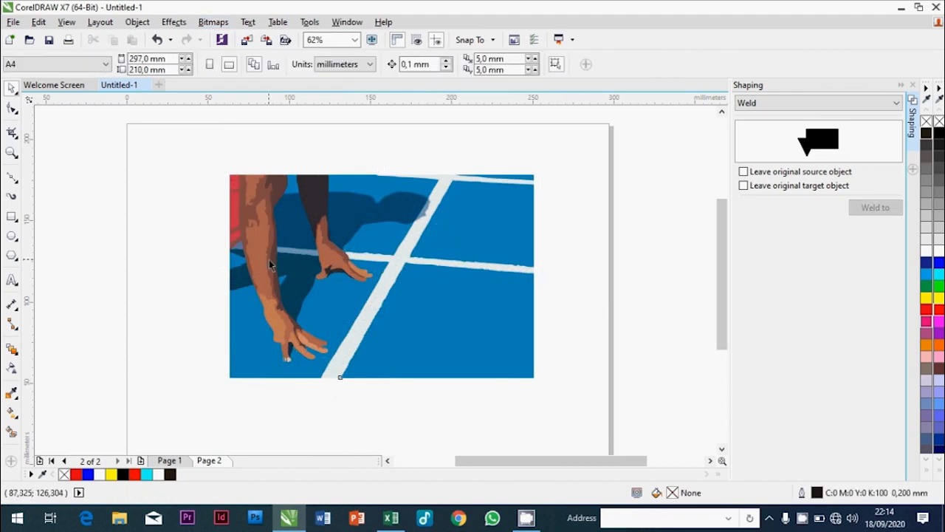
Step: Arrange the original photo and its traced version side by side, with the original on the left and the trace on the right
drag(269, 286, 464, 286)
click(365, 278)
drag(365, 278, 200, 247)
click(515, 281)
drag(578, 277, 528, 249)
click(295, 196)
drag(295, 198, 304, 204)
click(462, 362)
click(480, 297)
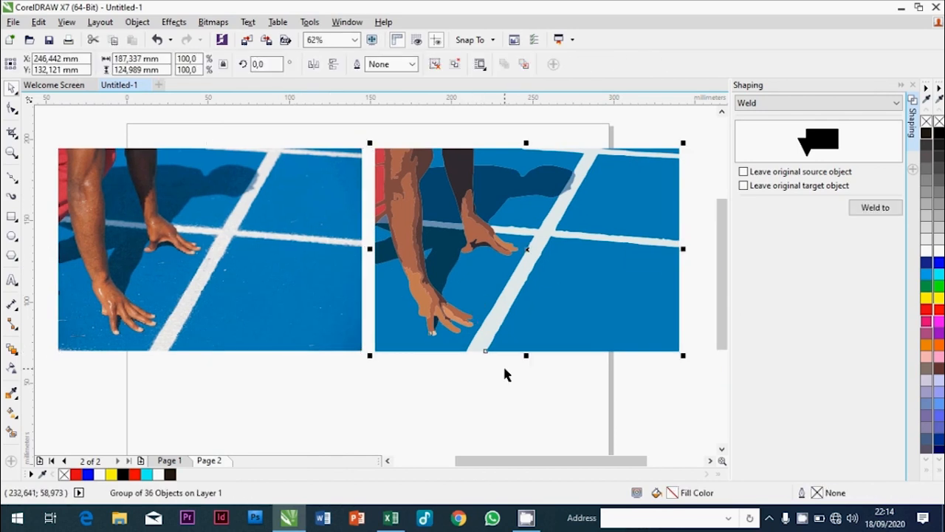
Step: Ungroup the traced image and pull its two right-hand blue court shapes away from the rest
key(ctrl+u)
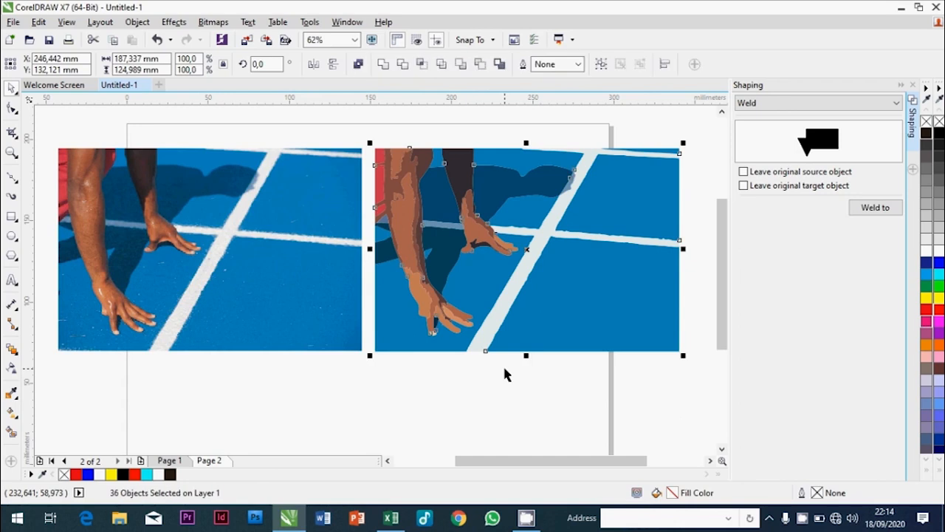
click(504, 374)
drag(608, 314, 619, 352)
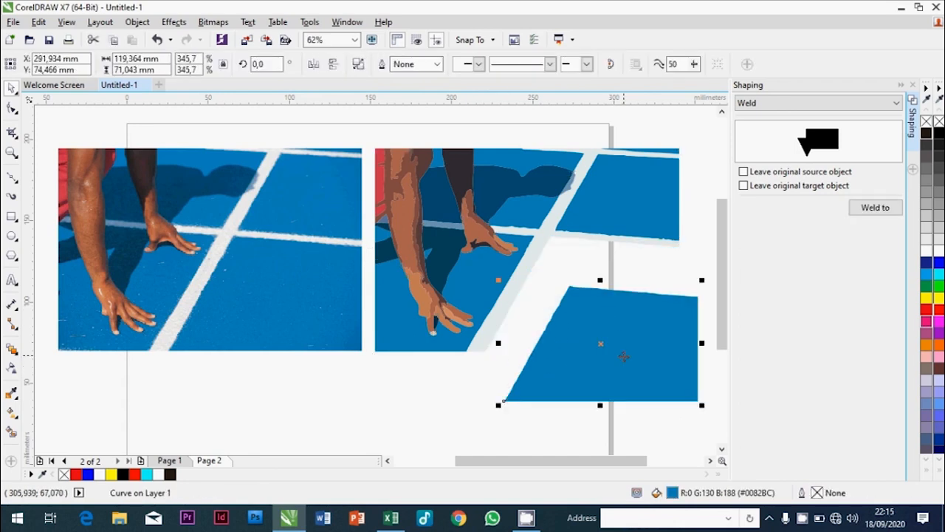
drag(622, 219, 692, 192)
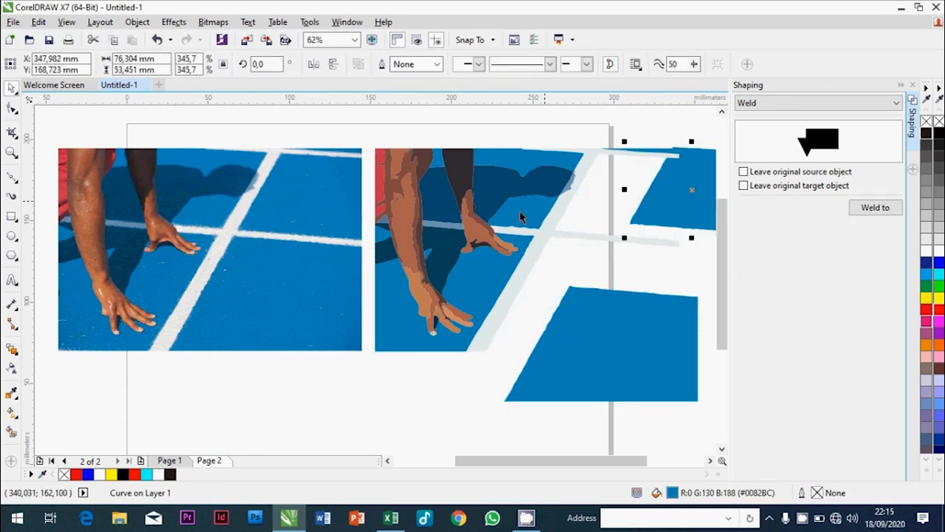
Step: Draw a rectangle about 283 by 219 mm around the traced pieces, fill it yellow and send it to the back
click(11, 153)
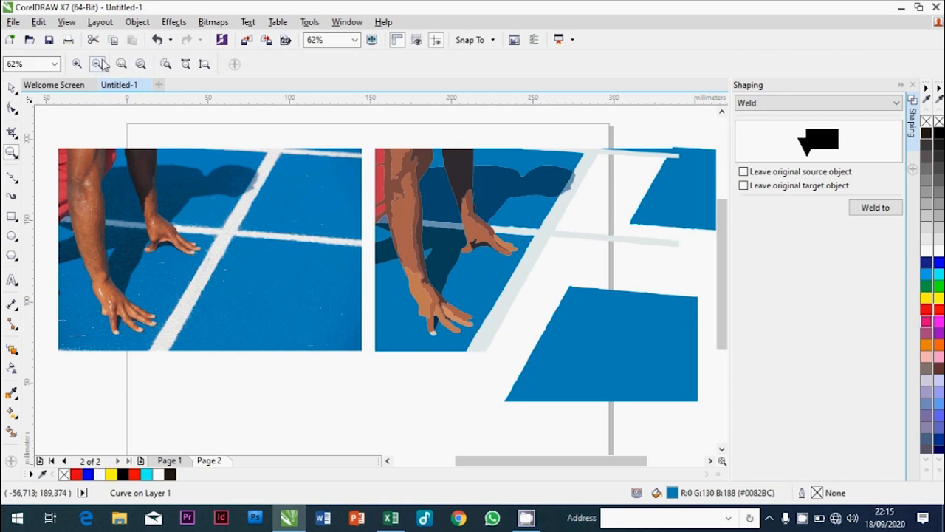
scroll(279, 170, down, 1)
click(11, 88)
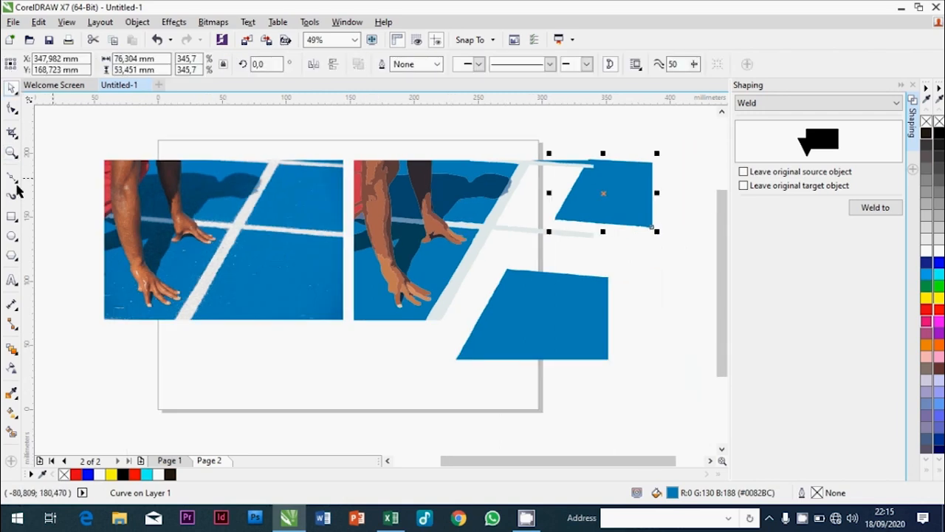
click(11, 218)
mouse_move(327, 107)
mouse_down()
mouse_move(517, 271)
mouse_move(690, 387)
mouse_up()
key(space)
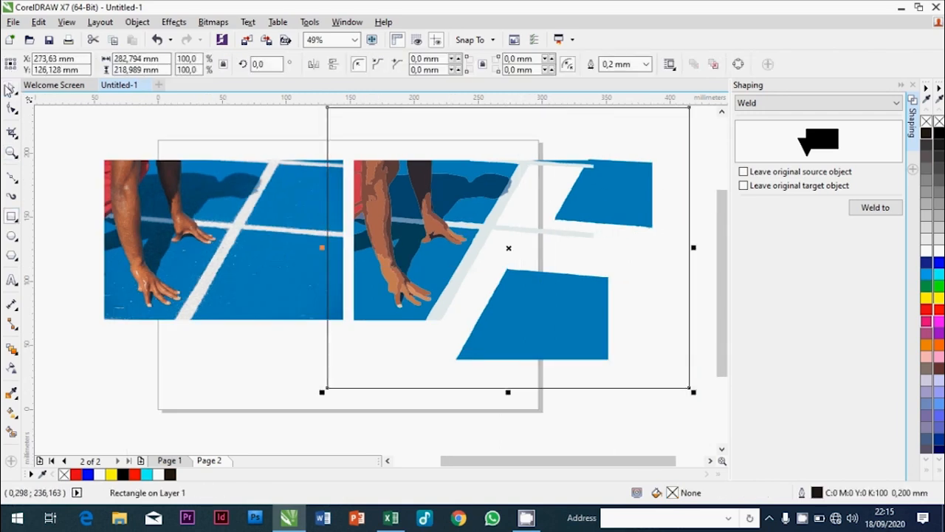
click(938, 299)
key(shift+Page_Down)
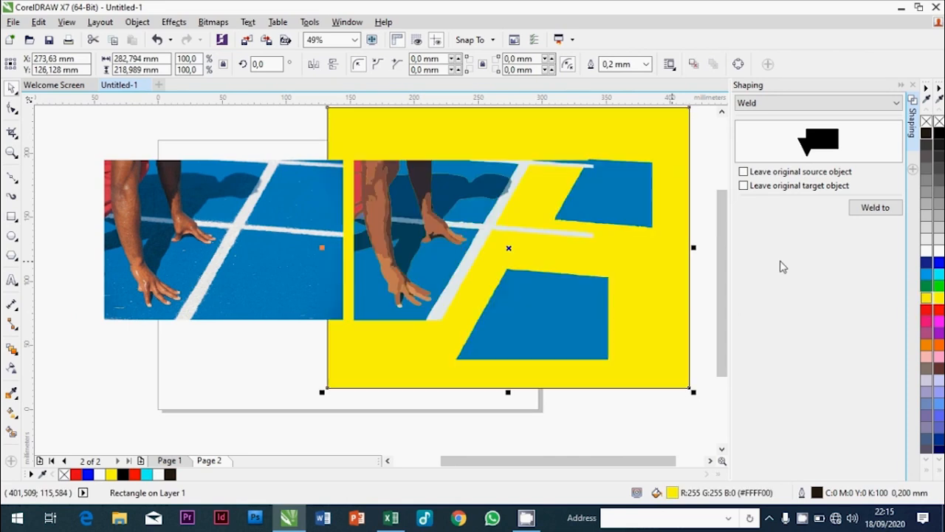
click(290, 359)
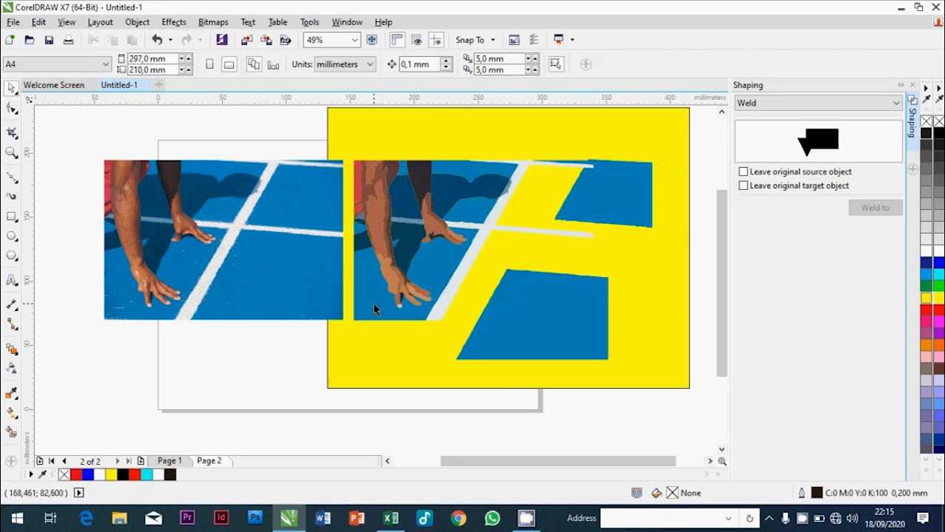
Step: Pull the lower-left blue shape and two brown arm and hand shapes out of the traced image
drag(374, 304, 330, 375)
drag(381, 245, 523, 241)
drag(429, 217, 462, 240)
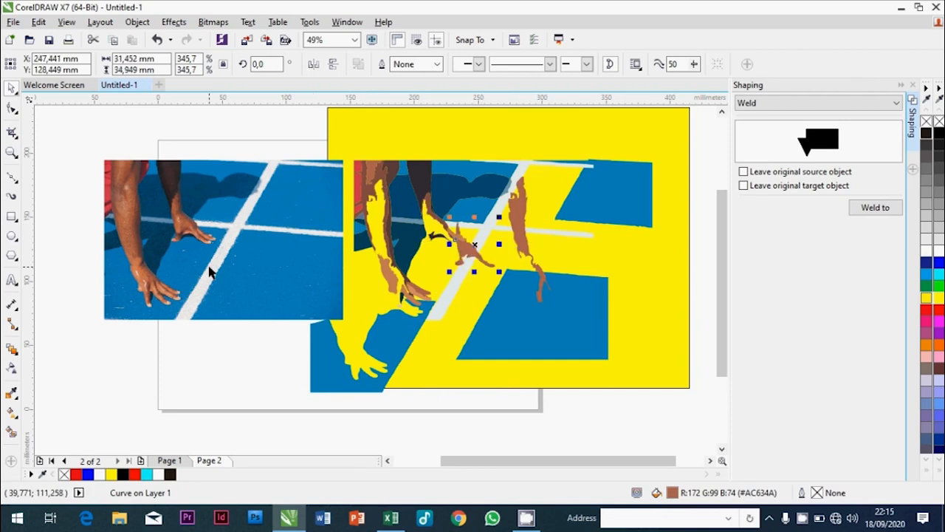
Step: Undo the moves of the traced pieces and the yellow background rectangle
key(ctrl+z)
key(ctrl+z)
key(ctrl+z)
key(ctrl+z)
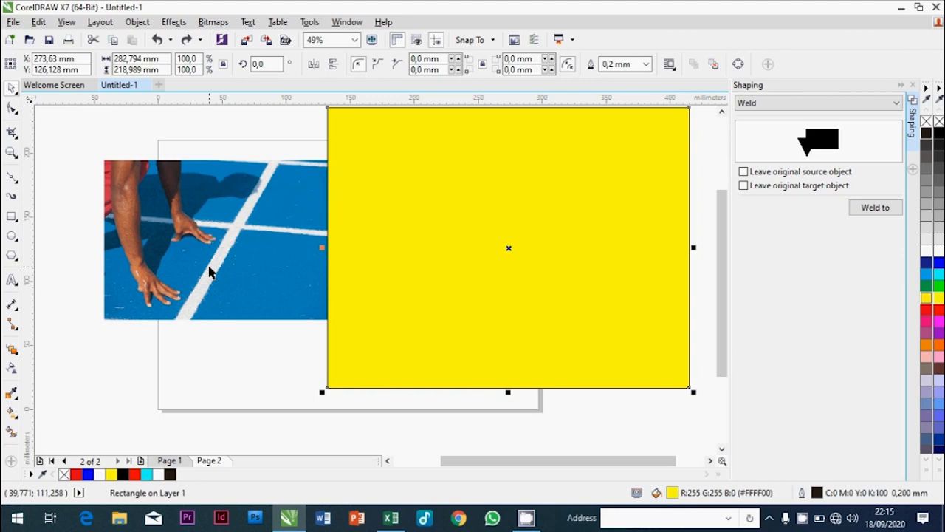
key(ctrl+z)
click(307, 352)
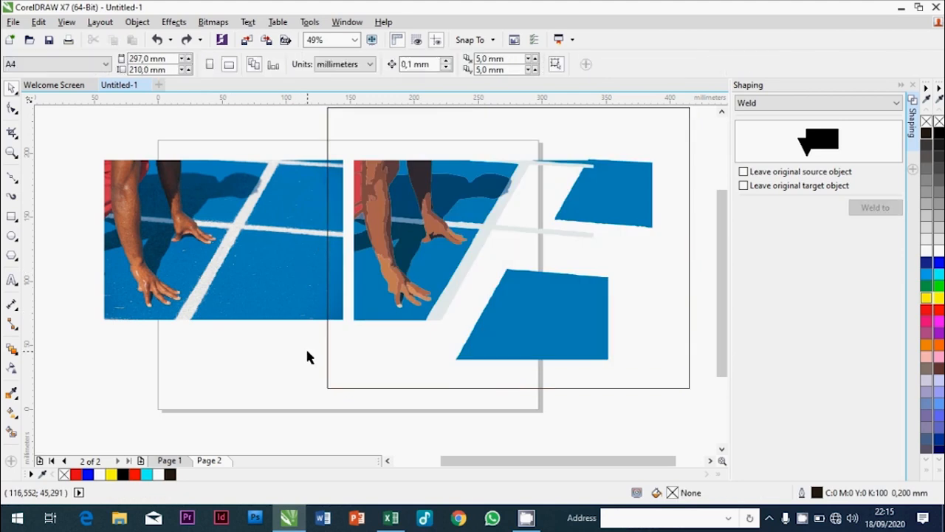
key(ctrl+z)
key(ctrl+z)
key(ctrl+z)
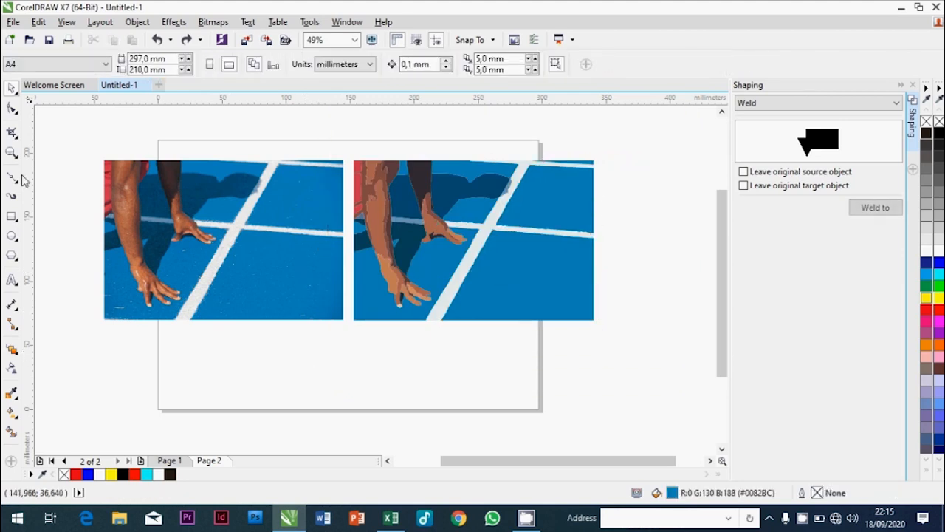
Step: Examine the edges of the traced arm shapes at high magnification and return to the overview of both images
click(12, 152)
drag(347, 205, 418, 237)
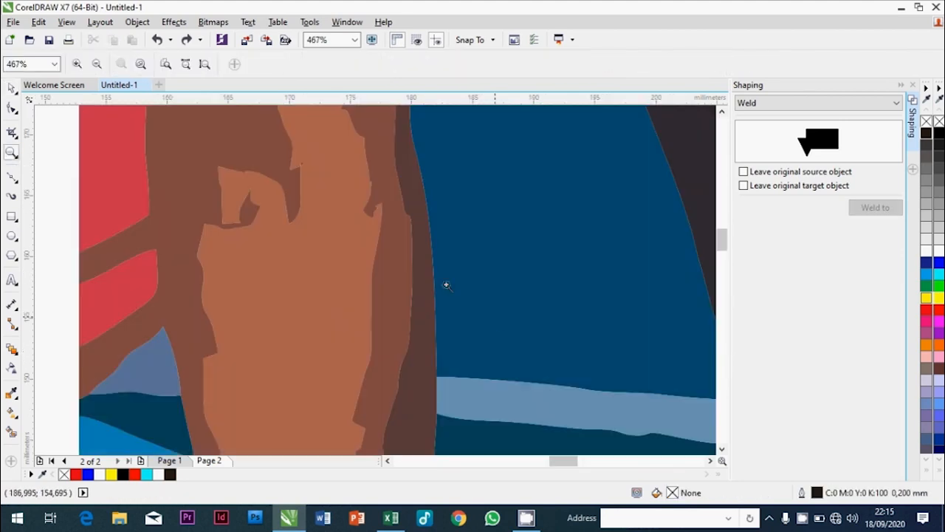
click(97, 64)
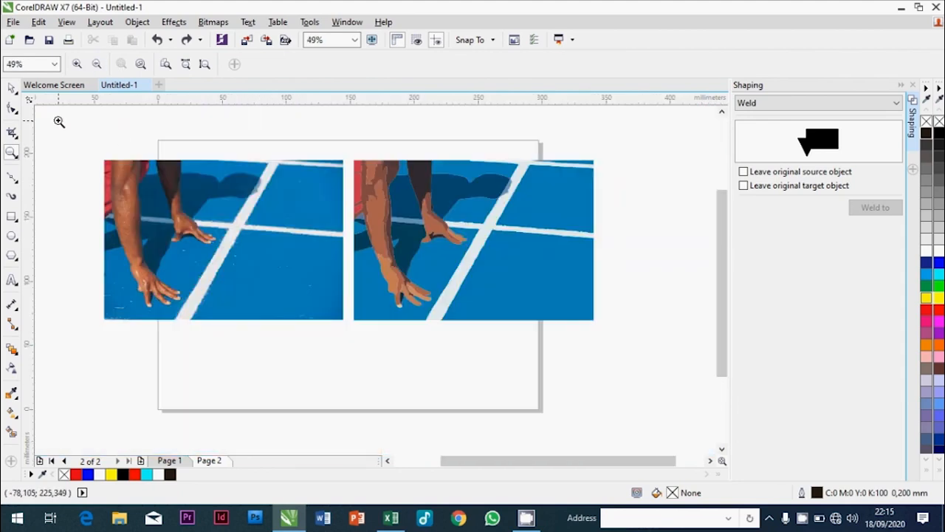
Step: Delete all the traced pieces of the photo and move the original photo toward the middle of the page
drag(59, 120, 637, 376)
key(space)
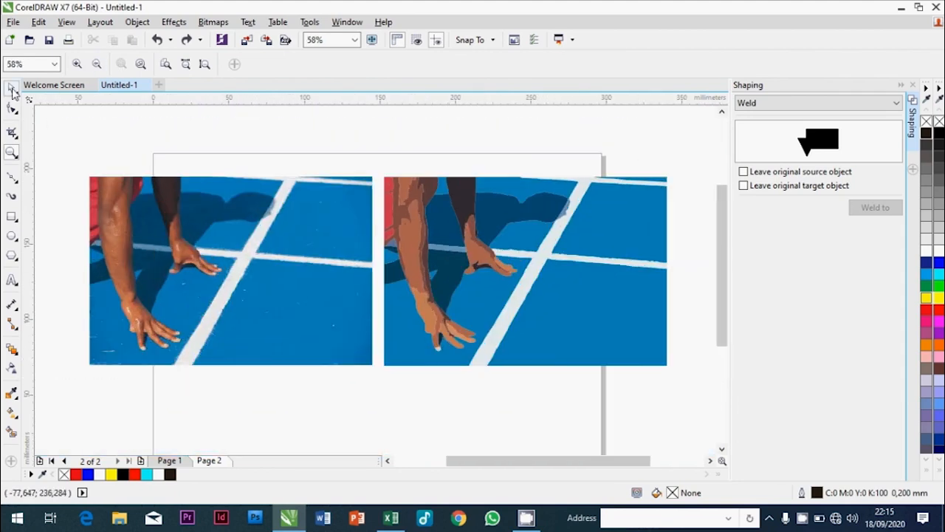
drag(369, 144, 704, 388)
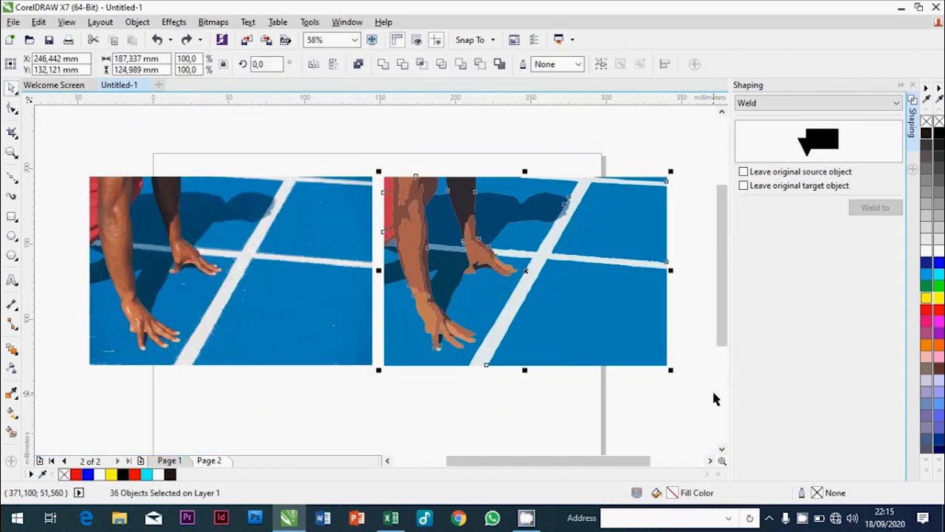
key(Delete)
drag(235, 290, 382, 315)
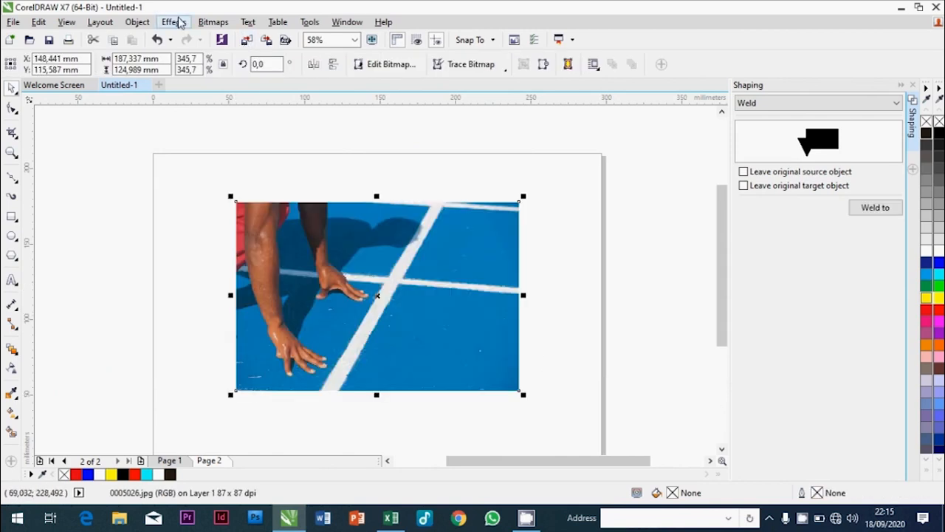
Step: Outline-trace the photo as a High quality image with smoothing set to 77
click(203, 24)
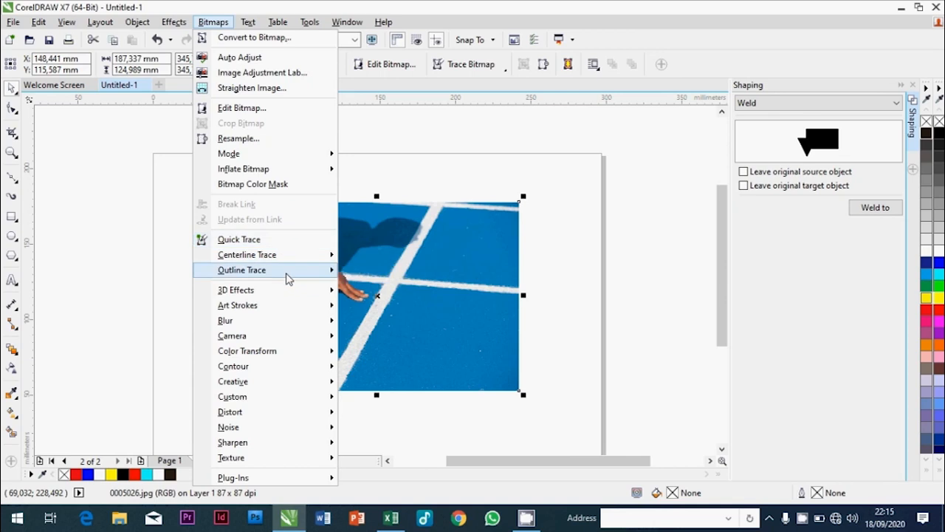
mouse_move(288, 278)
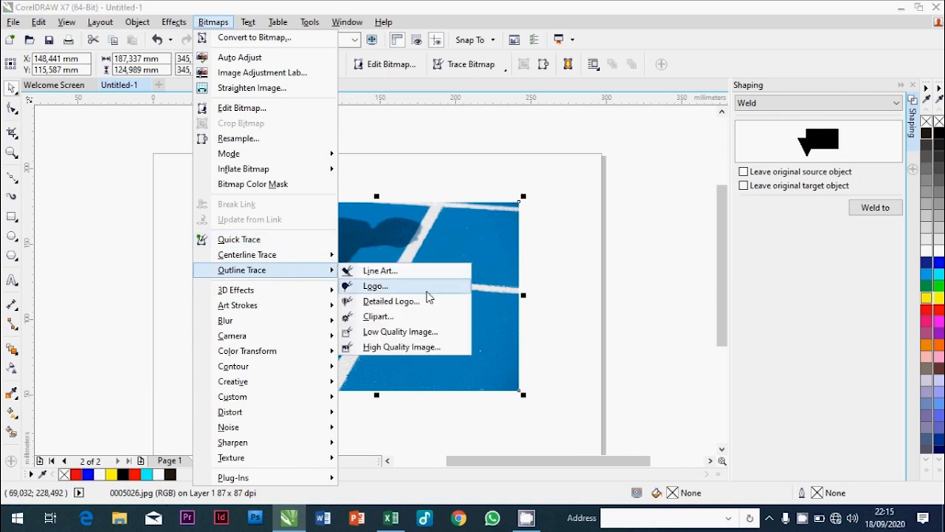
click(436, 349)
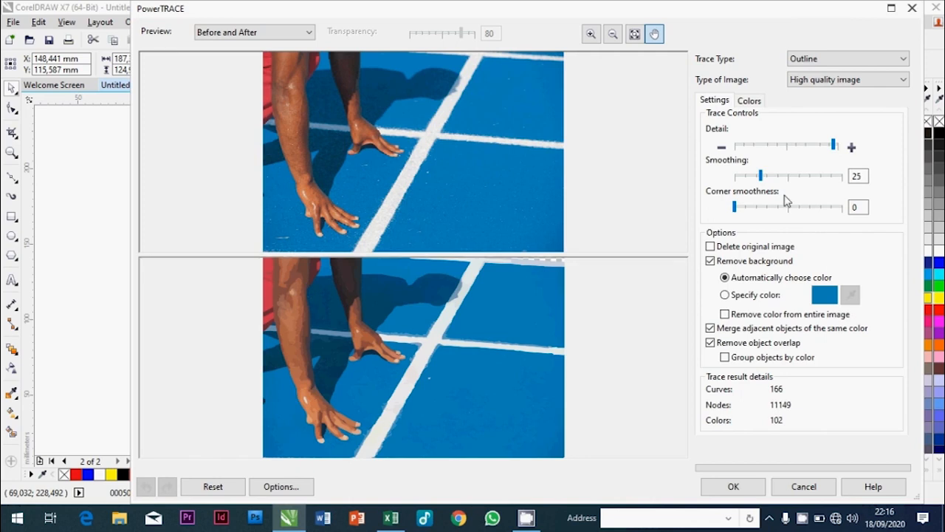
click(773, 176)
drag(784, 184, 788, 186)
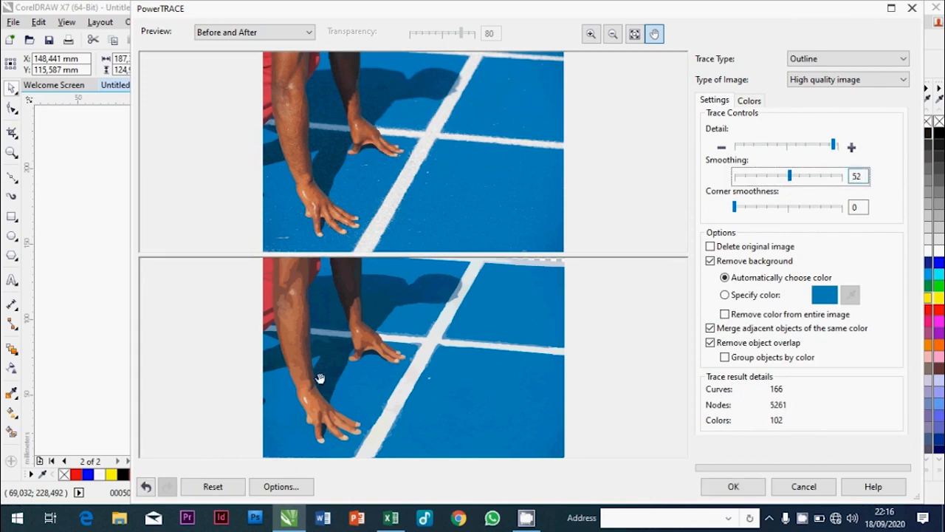
drag(792, 178, 818, 177)
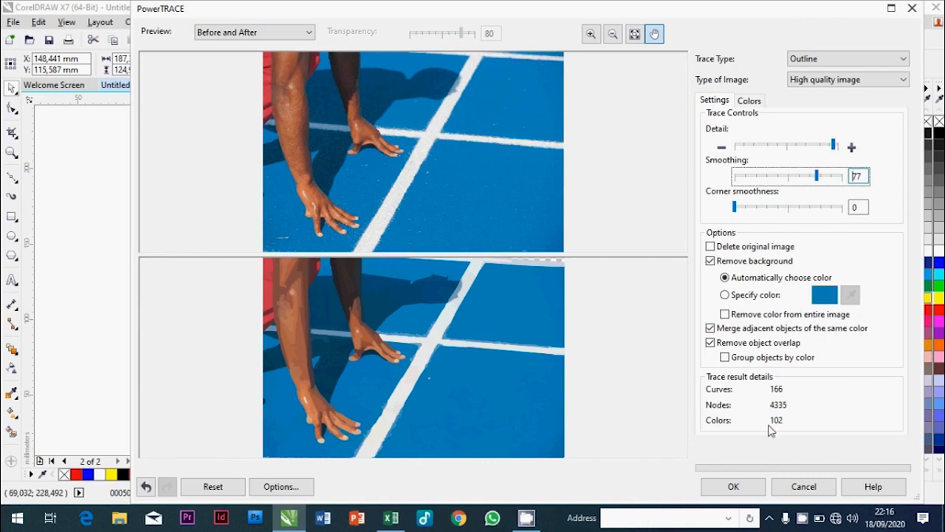
click(742, 487)
Step: Separate the new trace from the original photo so the two sit side by side
drag(304, 319, 413, 325)
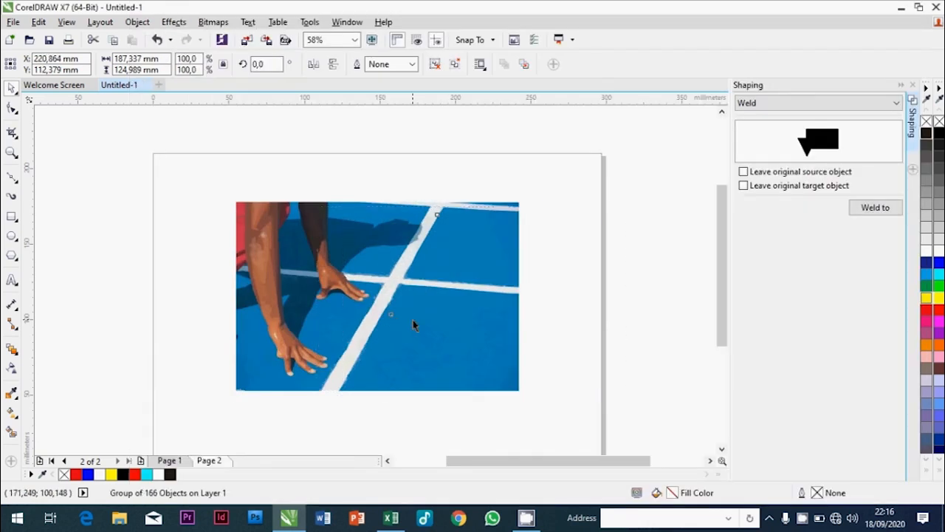
click(315, 293)
drag(315, 293, 165, 293)
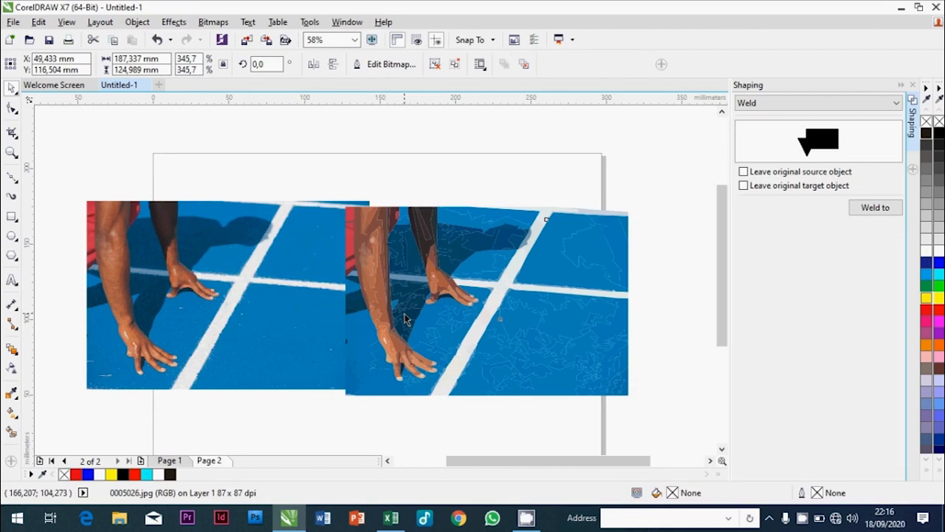
drag(405, 319, 475, 323)
click(473, 436)
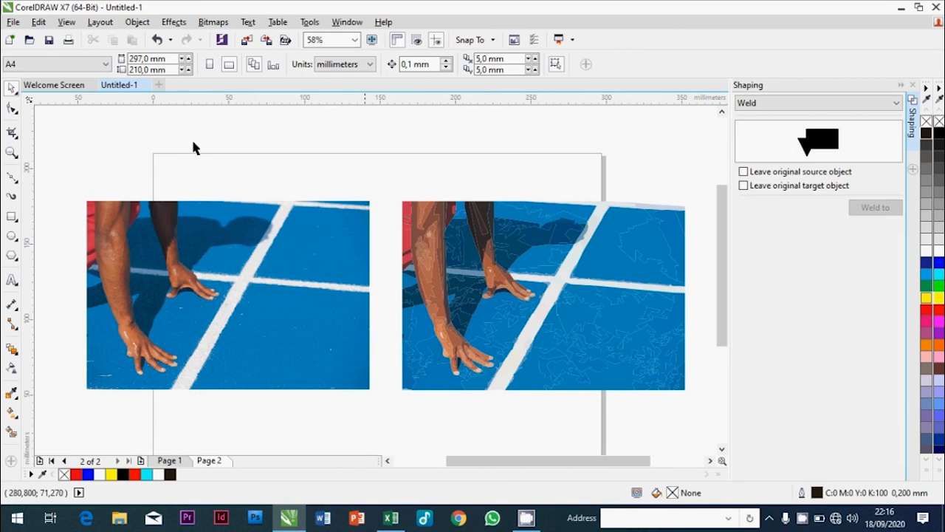
Step: Delete the high-quality traced group and move the original photo back to the upper middle of the page
click(448, 224)
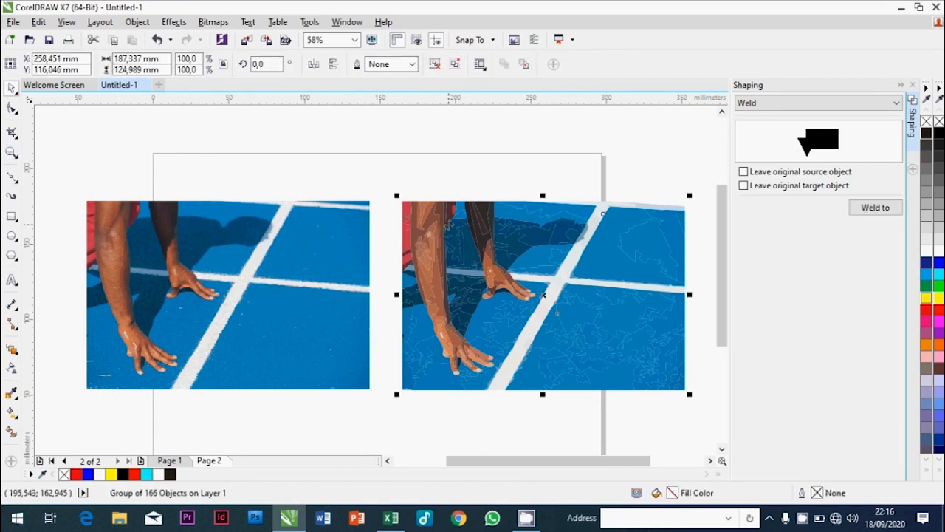
key(Delete)
click(192, 231)
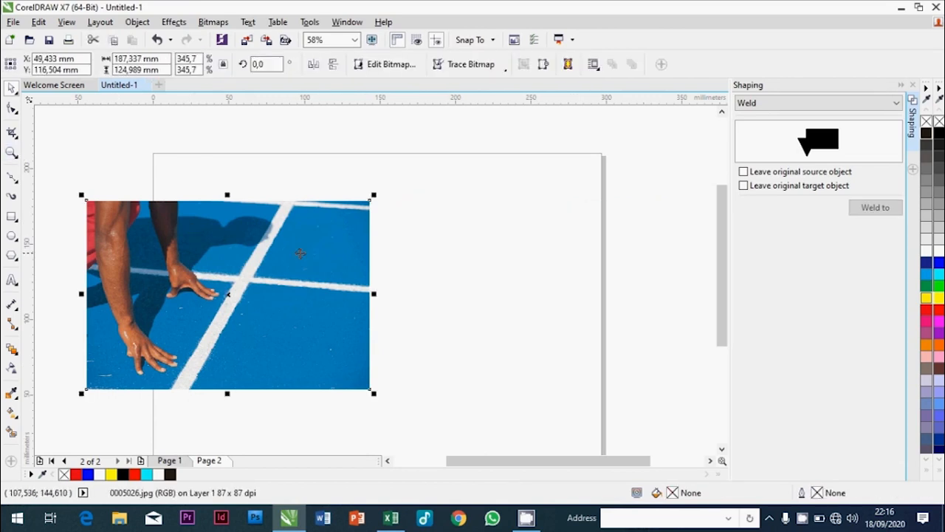
drag(191, 231, 342, 192)
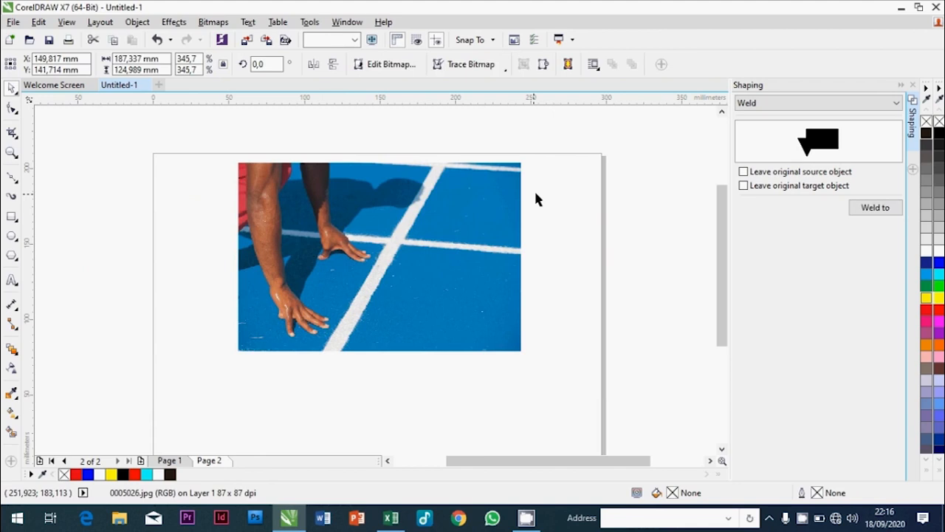
click(537, 198)
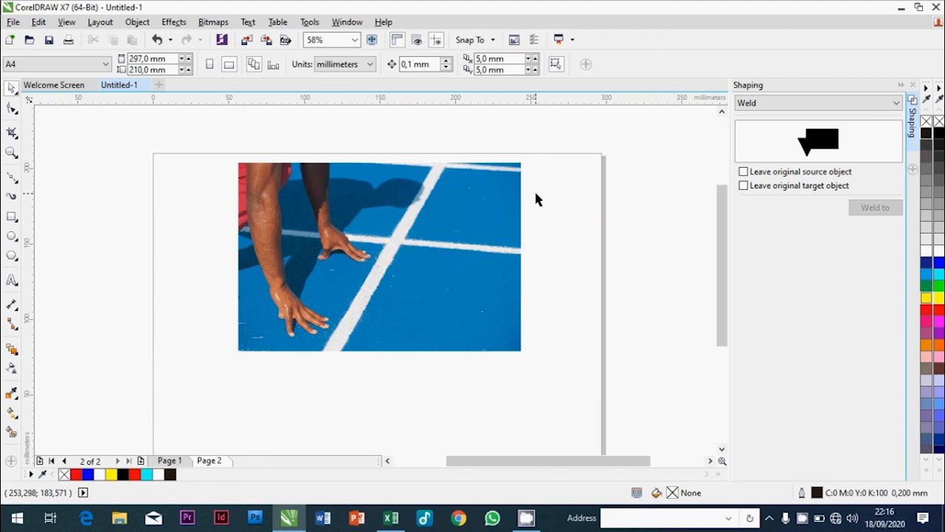
Step: Import the image 1 Maskot Tutul and arrange it below the hands photo
key(ctrl+i)
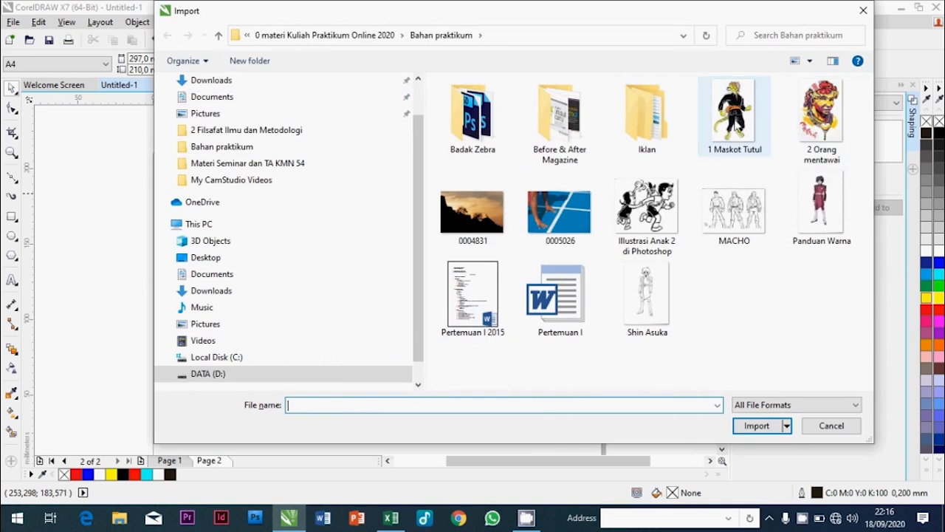
click(734, 112)
click(762, 427)
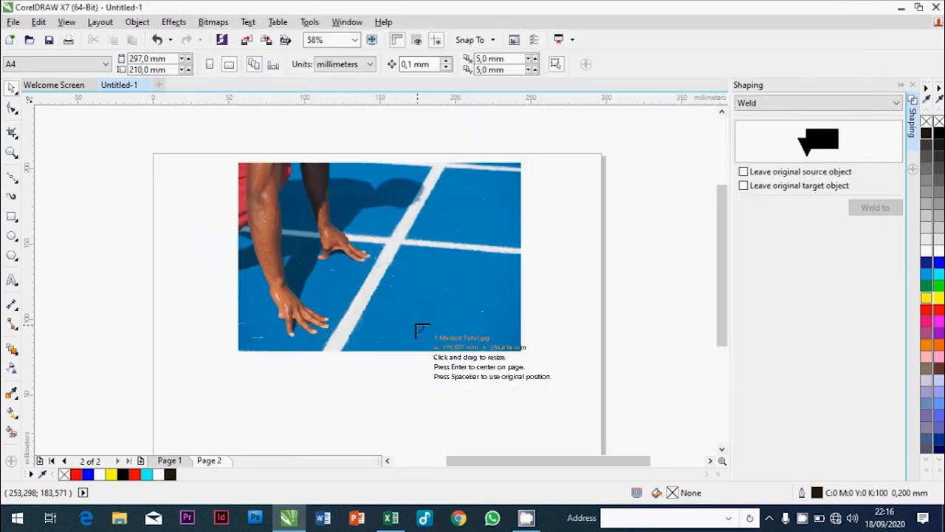
click(400, 344)
click(707, 314)
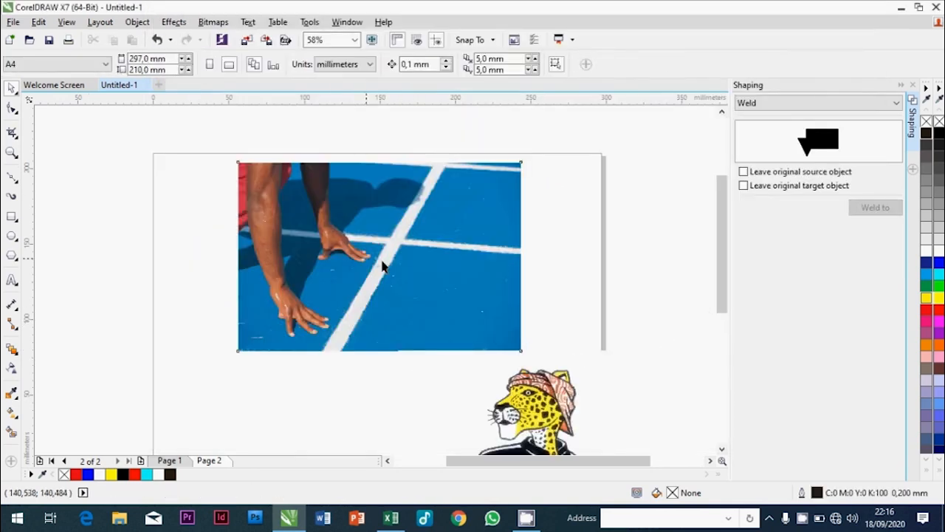
drag(476, 308, 428, 217)
drag(517, 399, 400, 353)
Step: Examine the pixels along the leopard mascot's muzzle outline at very high magnification and return to the overview
key(z)
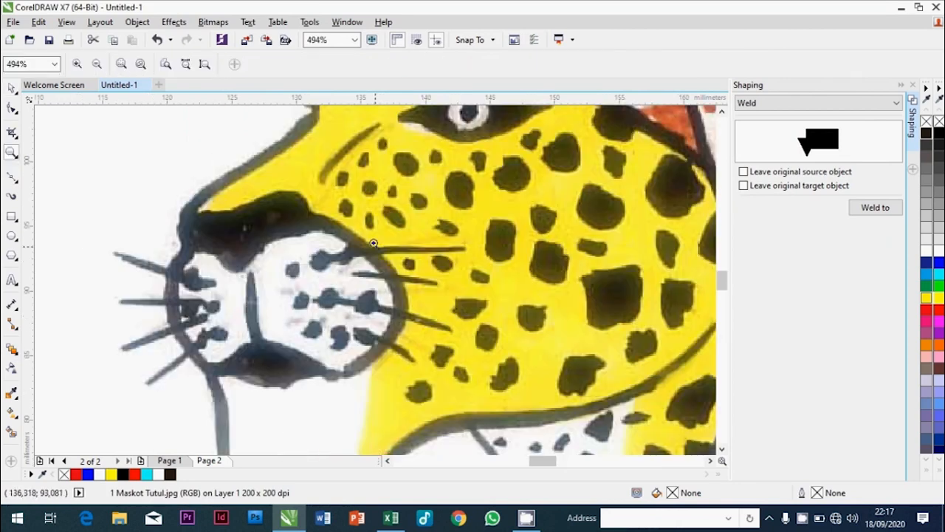
drag(333, 215, 397, 274)
drag(286, 122, 436, 281)
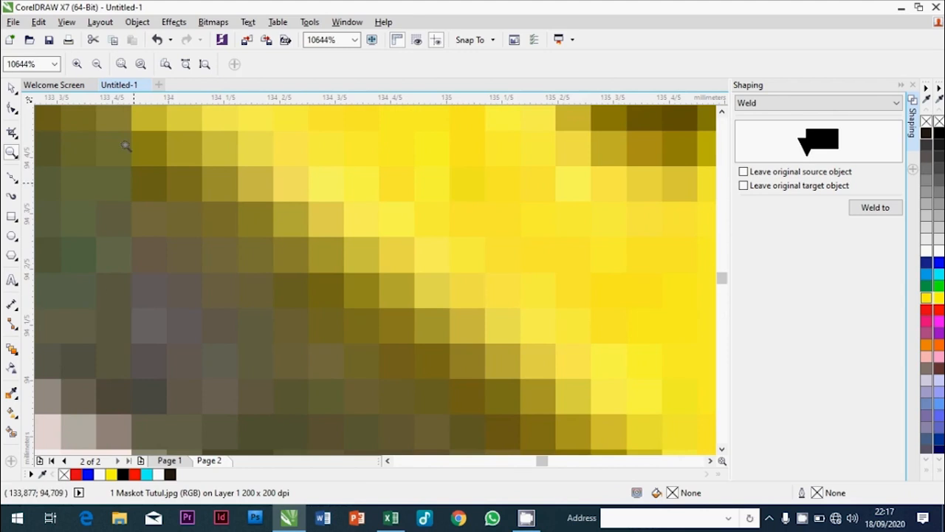
click(99, 65)
click(99, 65)
click(99, 65)
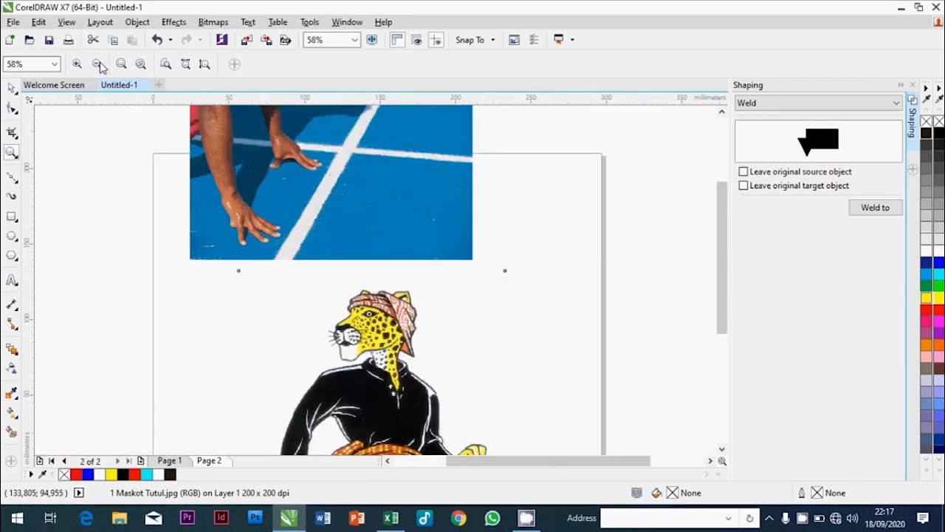
click(99, 65)
click(99, 65)
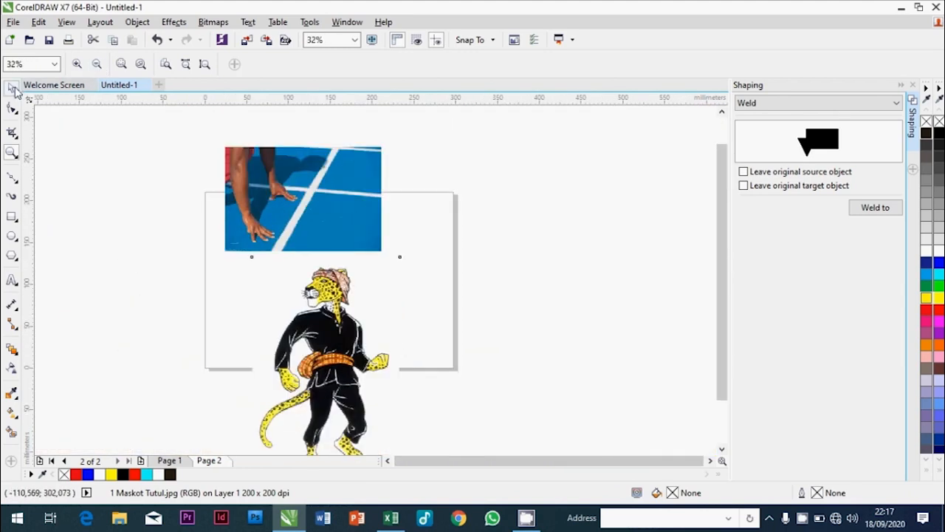
Step: Move the hands photo off to the left and scale the mascot down to about 117 by 176 mm on the page
click(12, 87)
drag(294, 209, 163, 248)
drag(385, 380, 397, 313)
drag(415, 415, 361, 337)
click(434, 309)
Step: Quick Trace the mascot with the bitmap reduced and place the traced group to the right of the original
click(12, 152)
drag(266, 194, 387, 334)
click(13, 90)
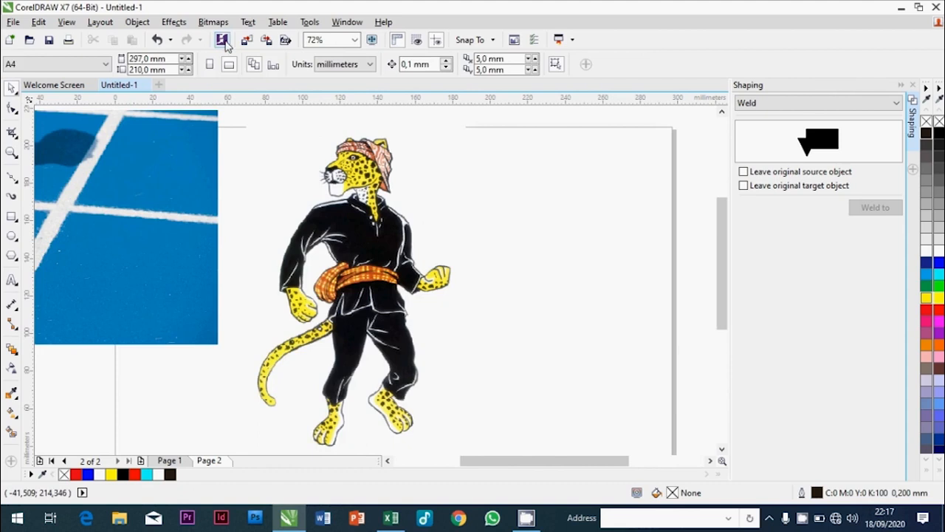
click(224, 24)
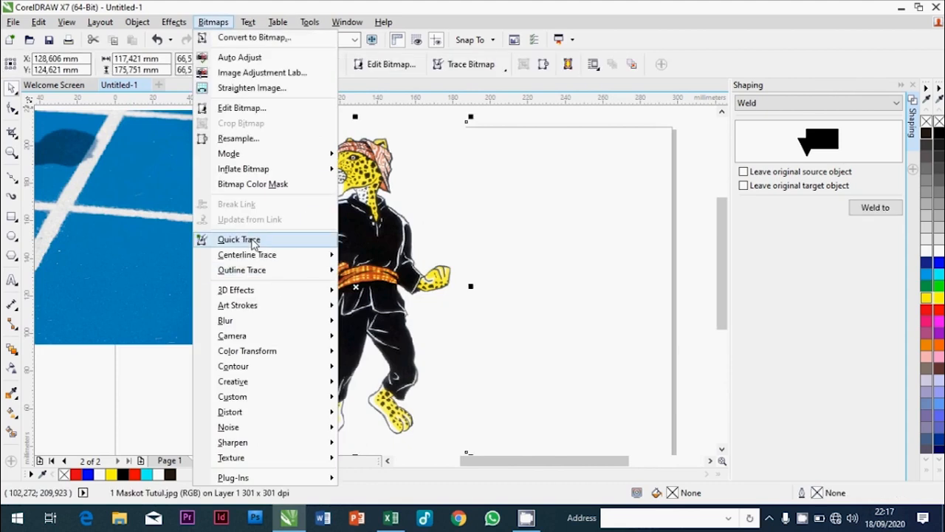
click(238, 239)
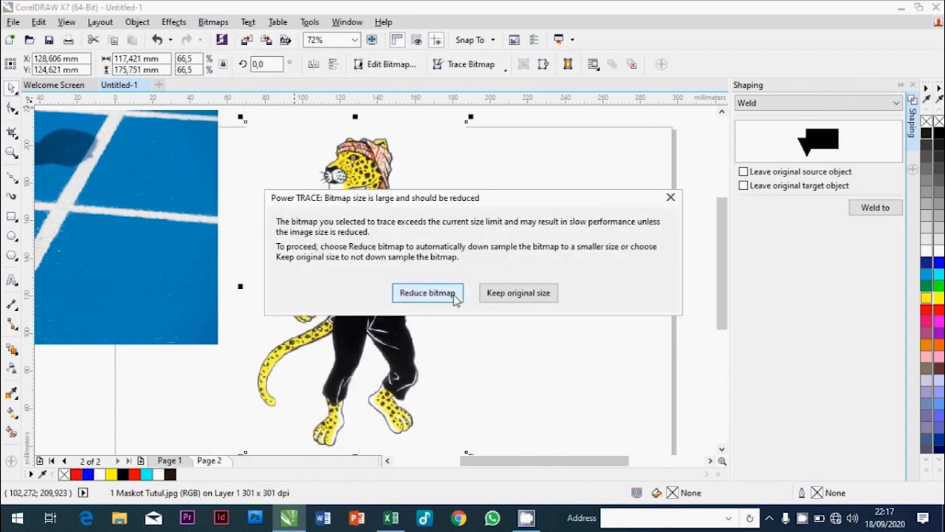
click(428, 293)
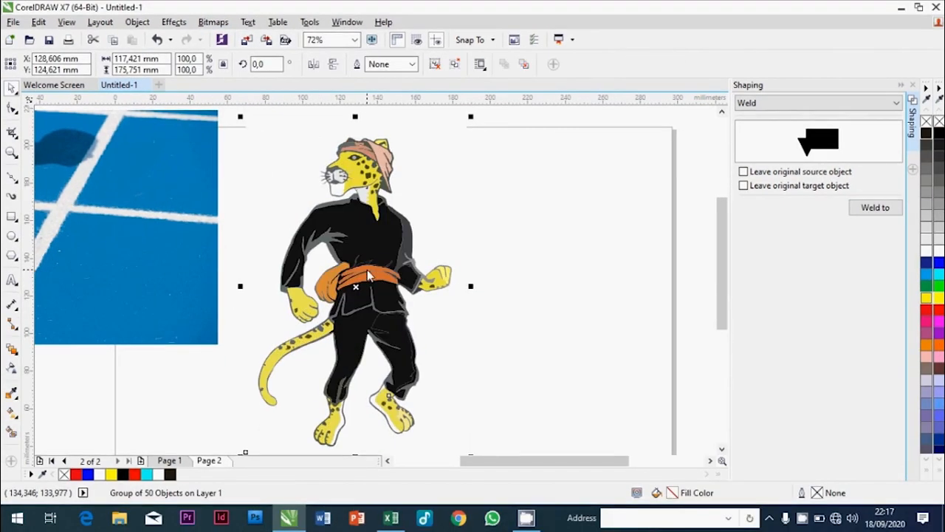
drag(346, 250, 569, 259)
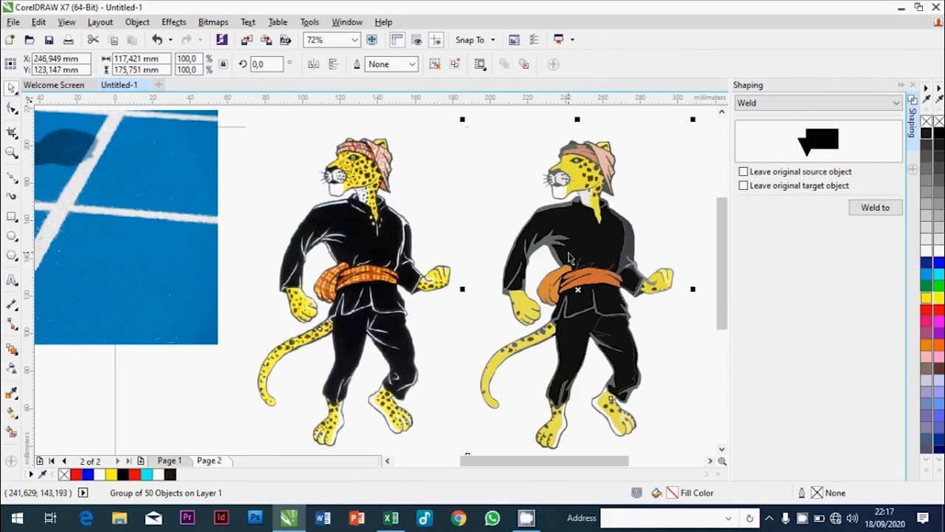
click(483, 183)
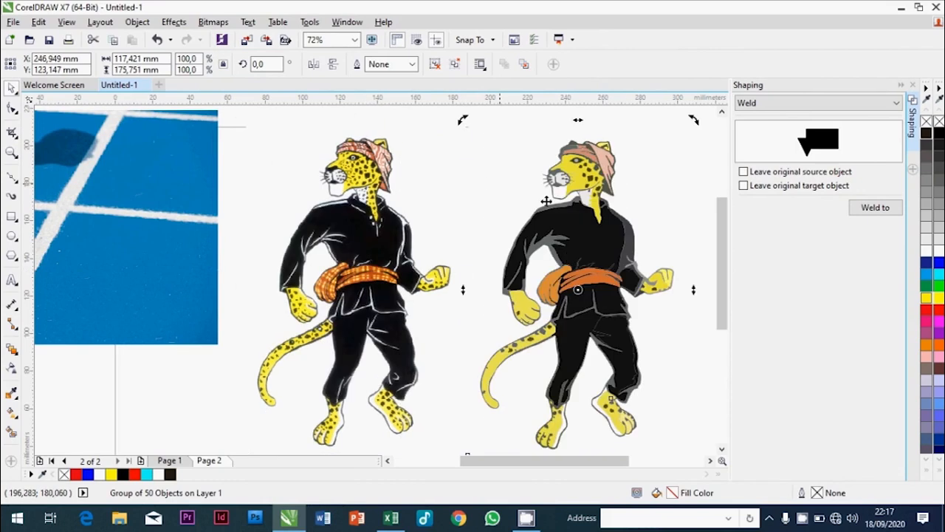
Step: Start a high-quality Outline Trace of the original mascot bitmap with the bitmap reduced
click(338, 203)
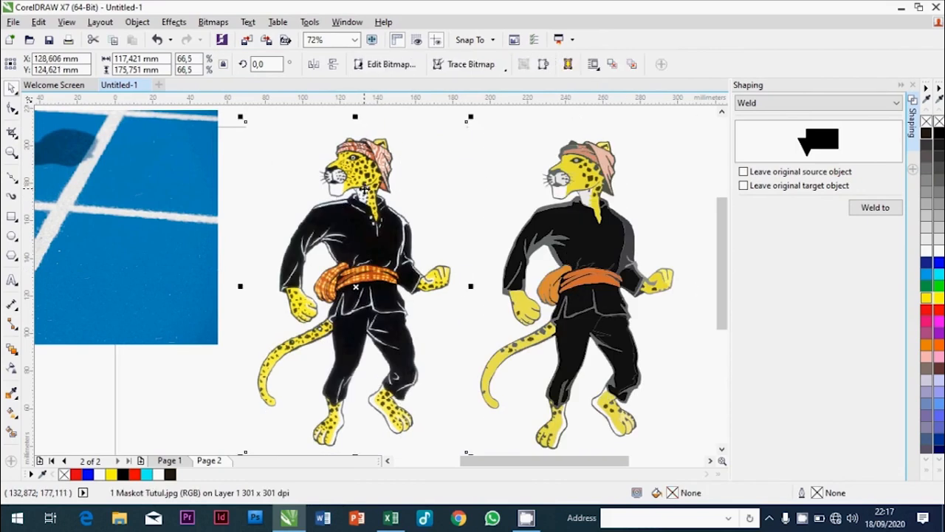
click(213, 22)
mouse_move(295, 271)
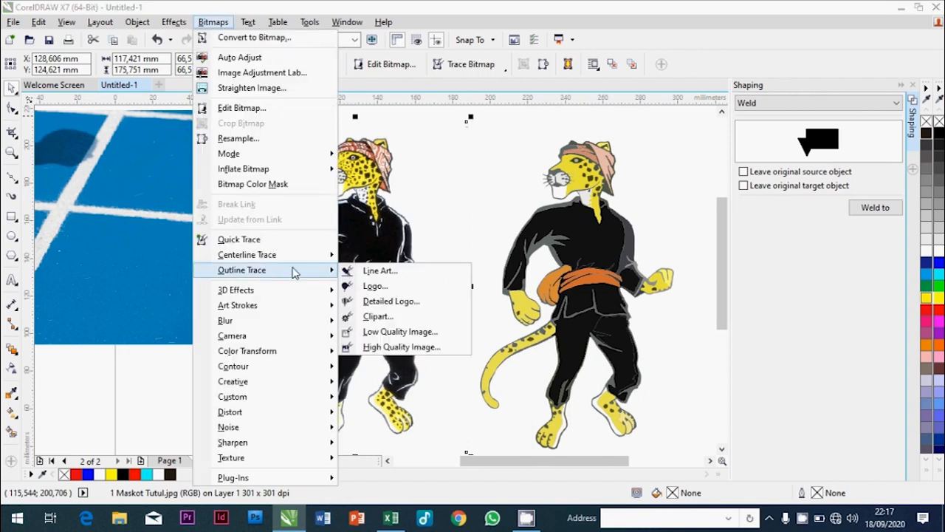
click(403, 347)
click(325, 286)
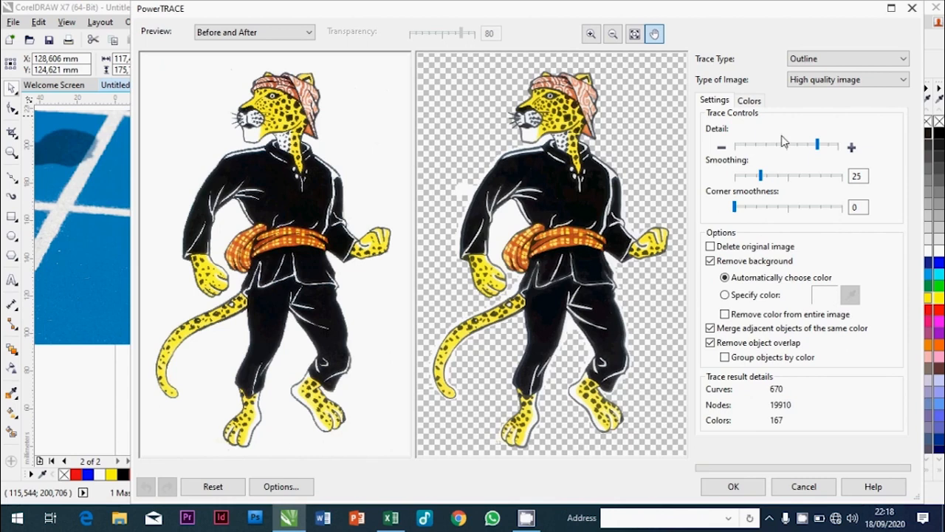
Step: Try a medium trace detail, restore the high detail level, and accept the outline trace
click(787, 145)
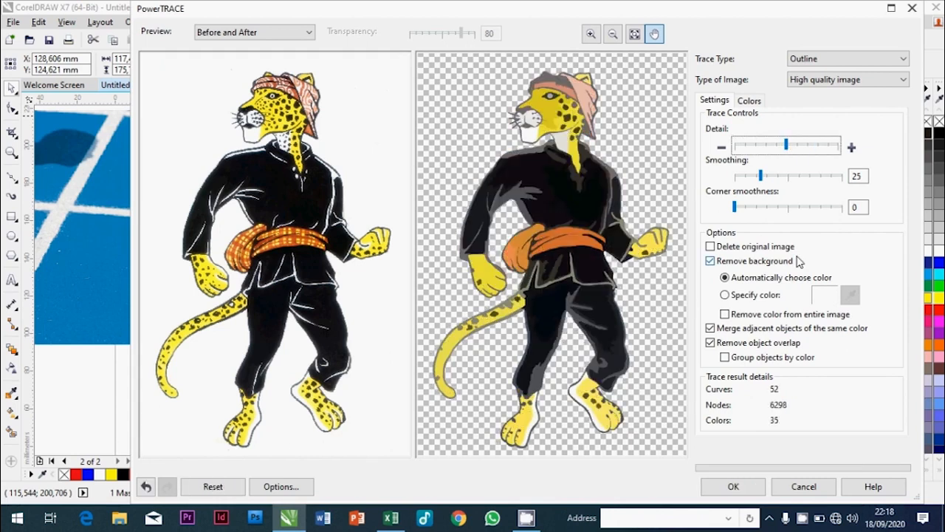
click(820, 147)
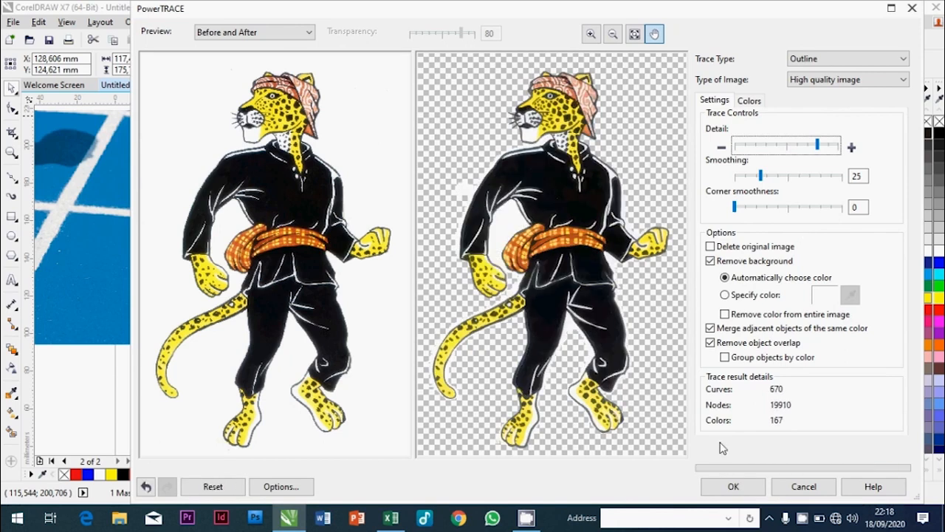
click(734, 487)
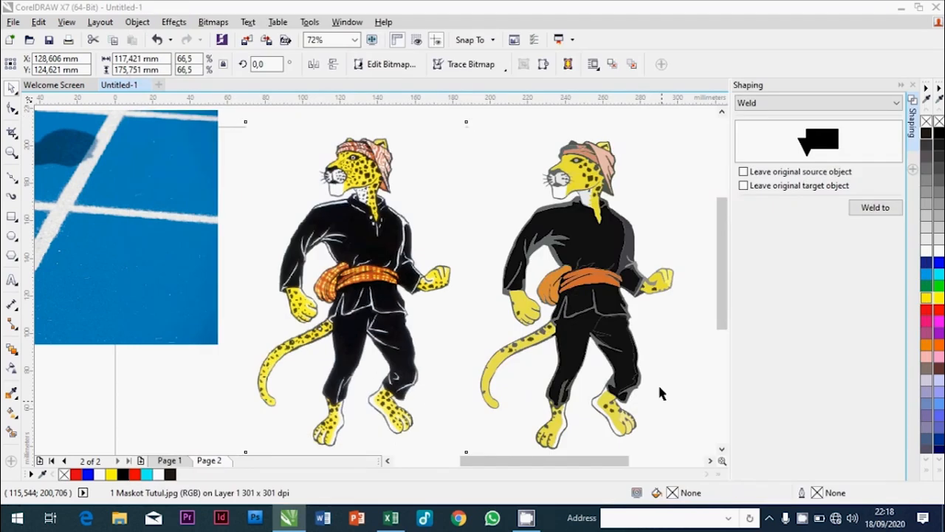
Step: Separate the new high-quality trace from the original by moving the trace to the right and the bitmap to the left
drag(377, 292, 478, 290)
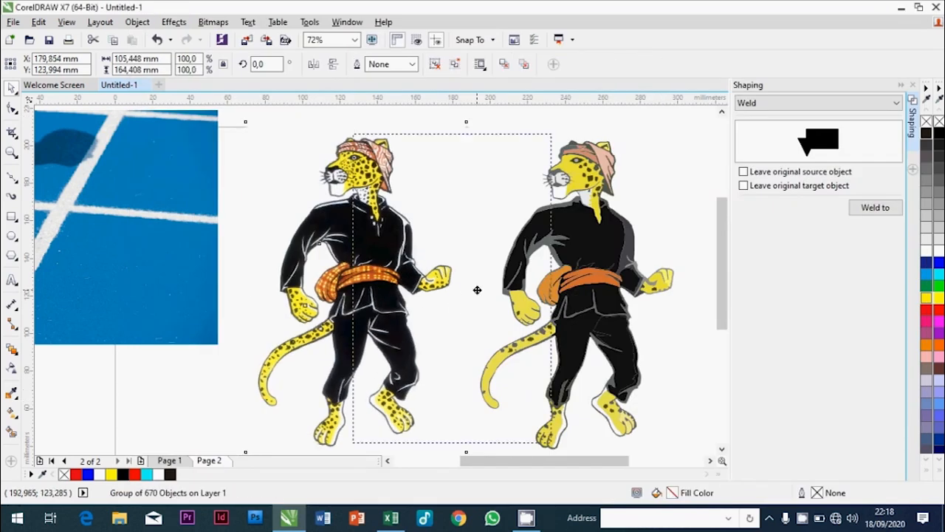
click(356, 278)
drag(356, 278, 194, 269)
Step: Delete the older Quick Trace mascot and ungroup the high-quality trace into individual objects
click(551, 270)
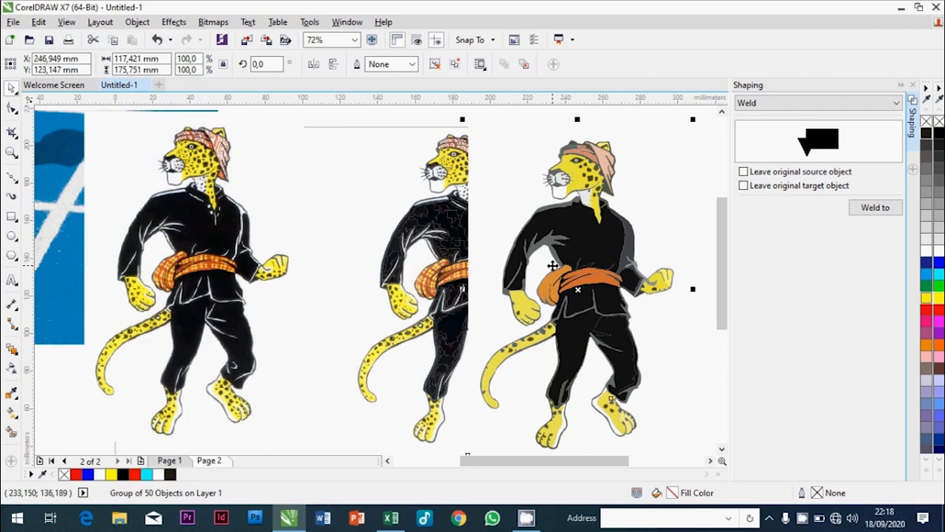
key(Delete)
click(462, 272)
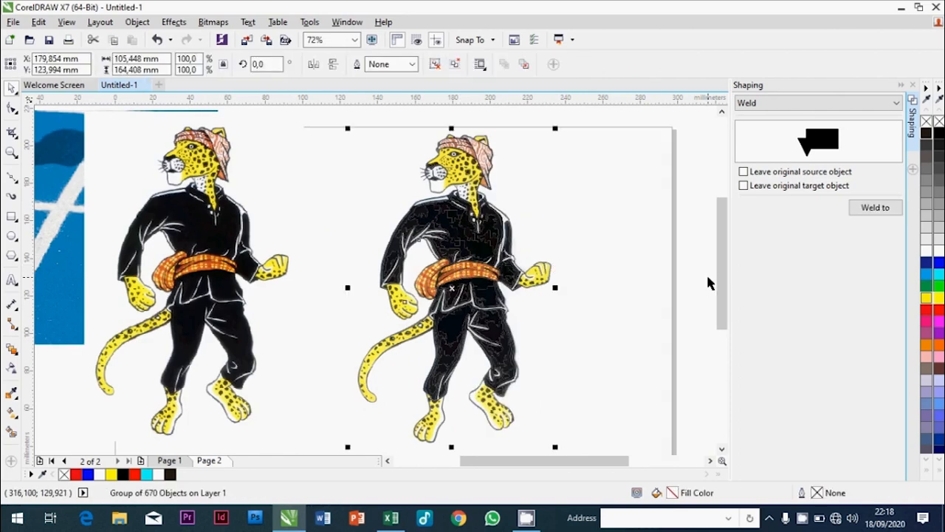
key(ctrl+u)
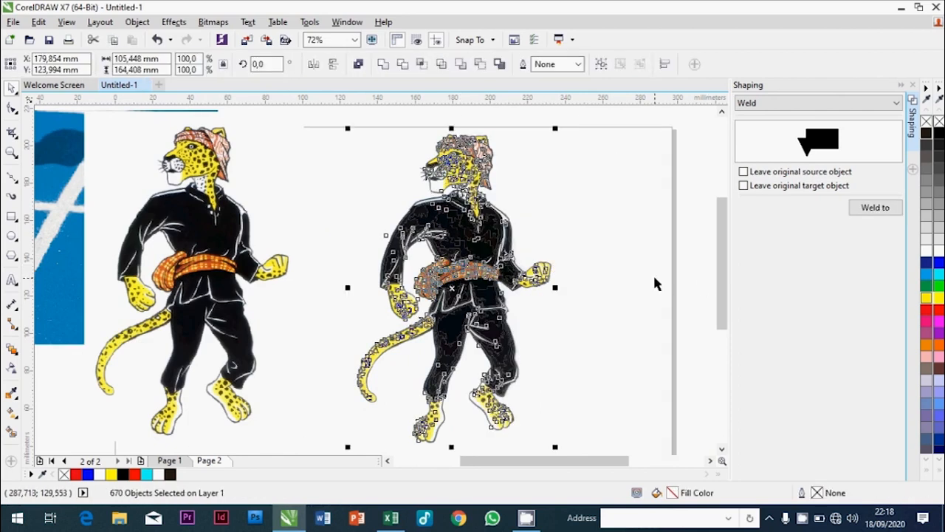
click(653, 274)
Step: Draw a rectangle about 156 by 183 mm around the traced mascot, fill it blue, and place it behind the trace
key(F6)
drag(304, 135, 598, 437)
click(11, 87)
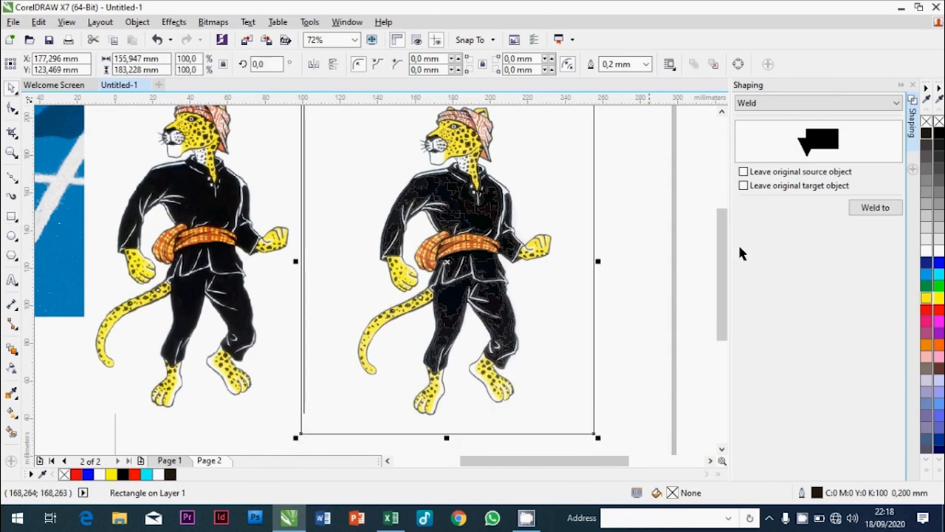
click(936, 265)
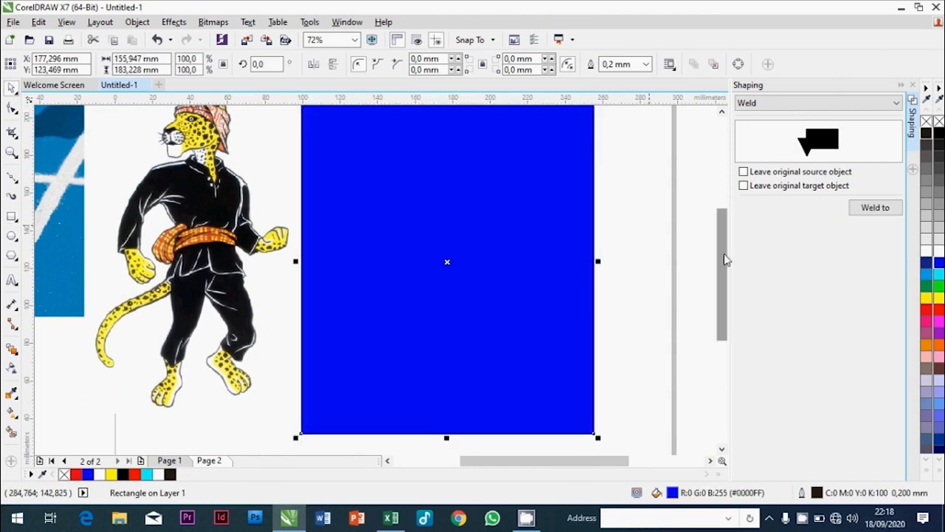
key(shift+Page_Down)
click(621, 260)
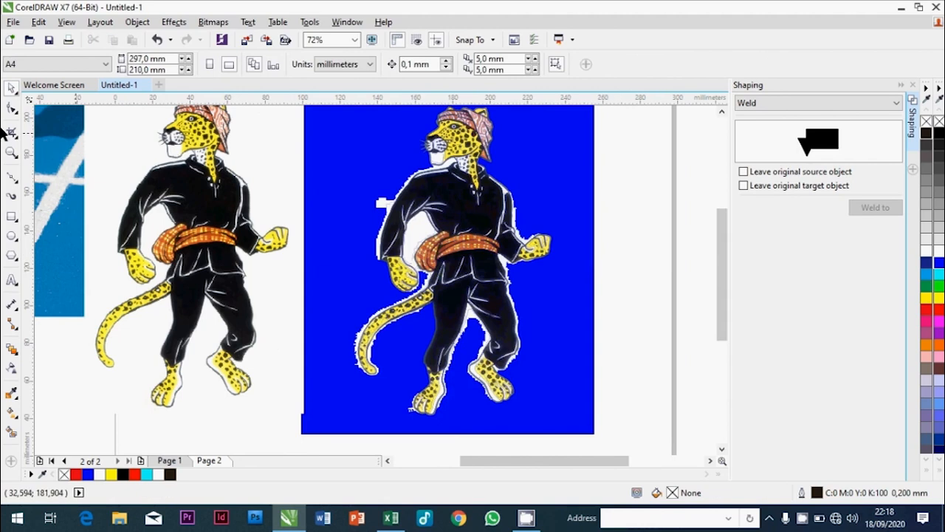
Step: Delete the white leftover shapes inside the bent arm, beside the sash and along both sides of the mascot's body
click(12, 152)
drag(350, 166, 564, 307)
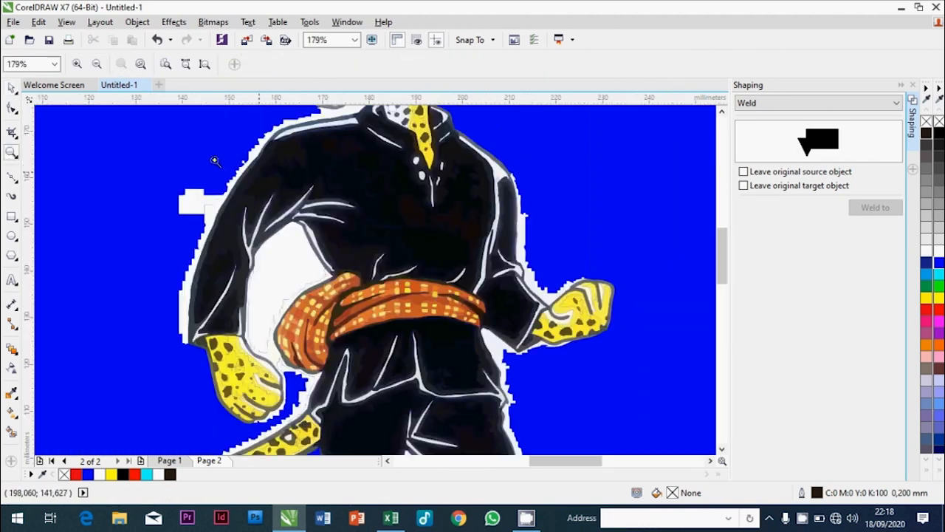
drag(126, 131, 436, 377)
key(space)
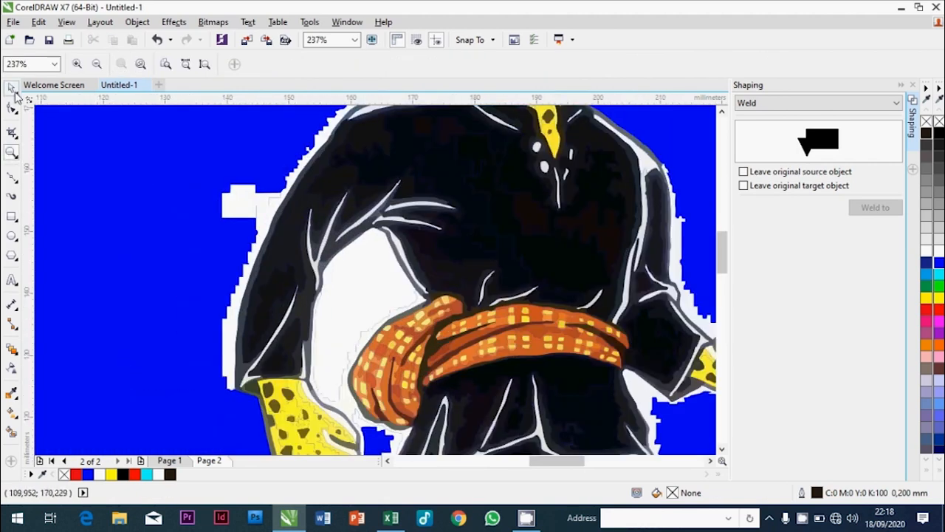
click(378, 295)
key(Delete)
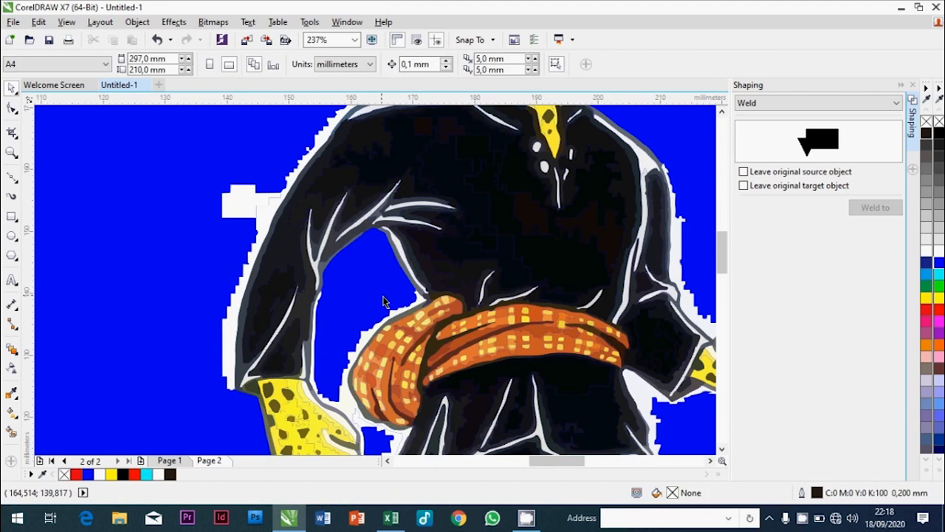
click(367, 338)
key(Delete)
click(230, 343)
key(Delete)
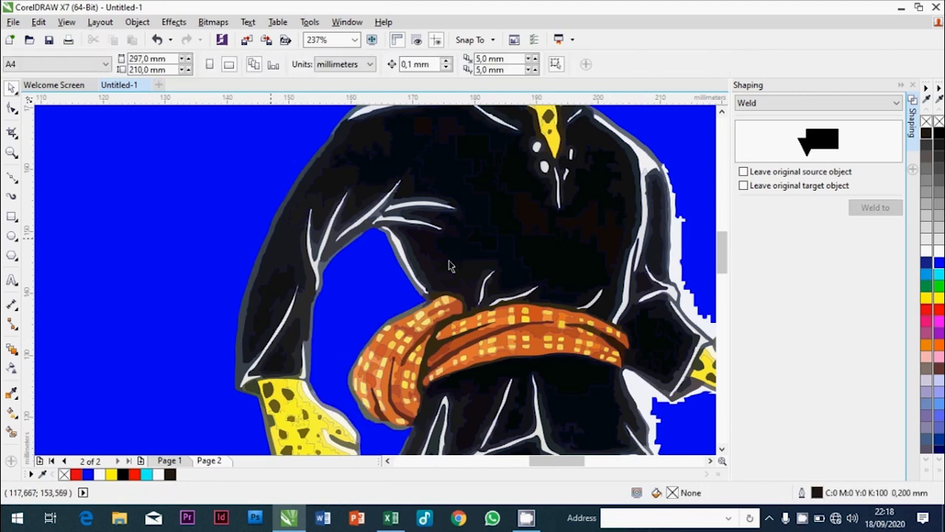
click(634, 386)
key(Delete)
Step: Delete the white leftover shapes between the mascot's legs and around its left foot
click(12, 152)
click(96, 65)
click(97, 64)
drag(362, 255, 591, 428)
click(12, 87)
click(361, 251)
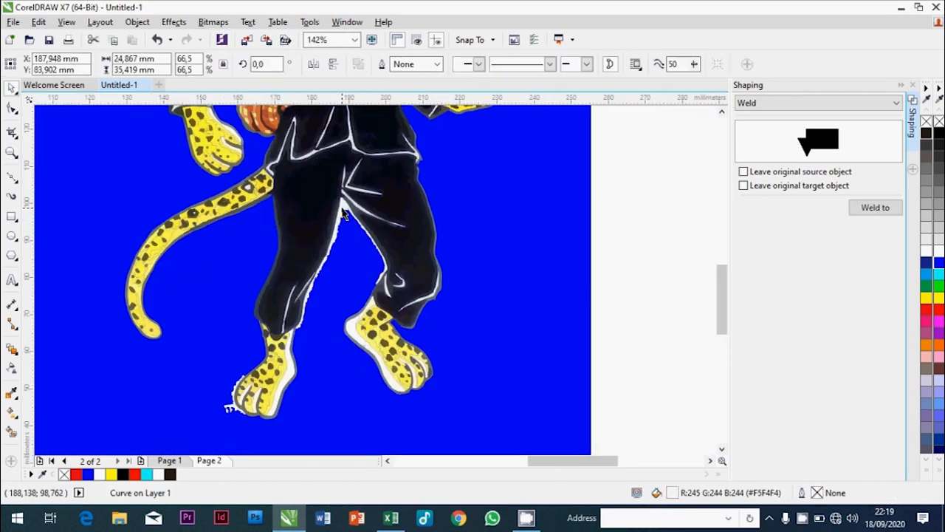
key(Delete)
drag(228, 302, 373, 428)
key(Delete)
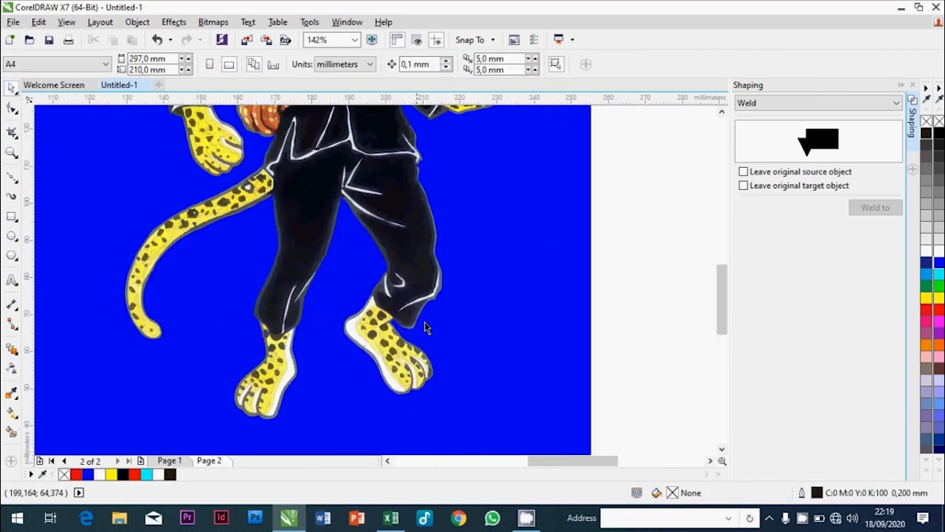
Step: Recolour the grey outline curves on both sides of the mascot's left foot black
click(11, 152)
drag(229, 302, 388, 419)
click(12, 87)
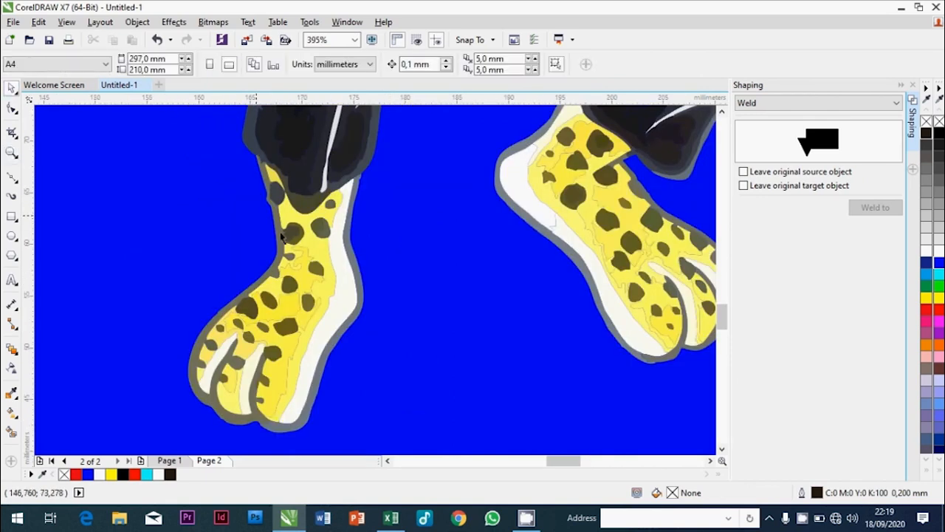
click(361, 313)
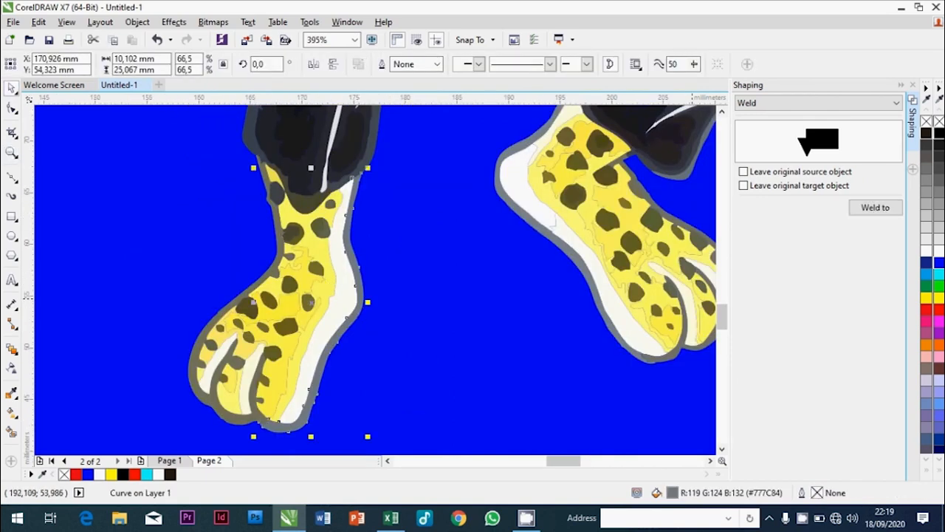
click(939, 133)
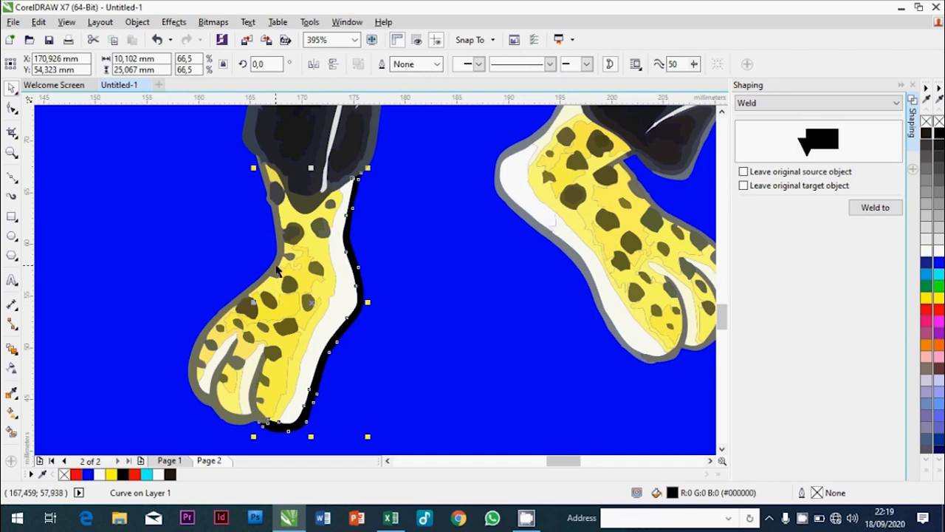
click(278, 271)
click(939, 133)
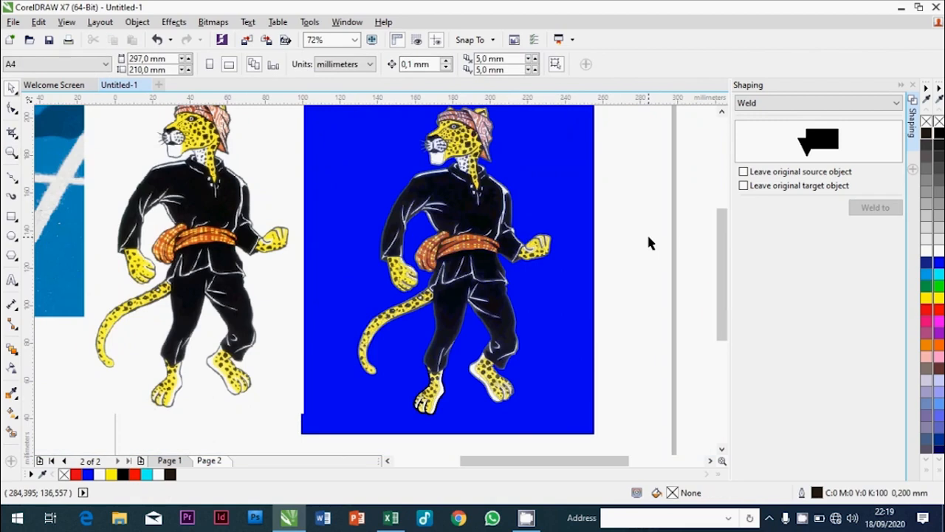
Step: Delete the photo, the original mascot, the trace and the blue rectangle to empty page 2
click(11, 153)
click(97, 63)
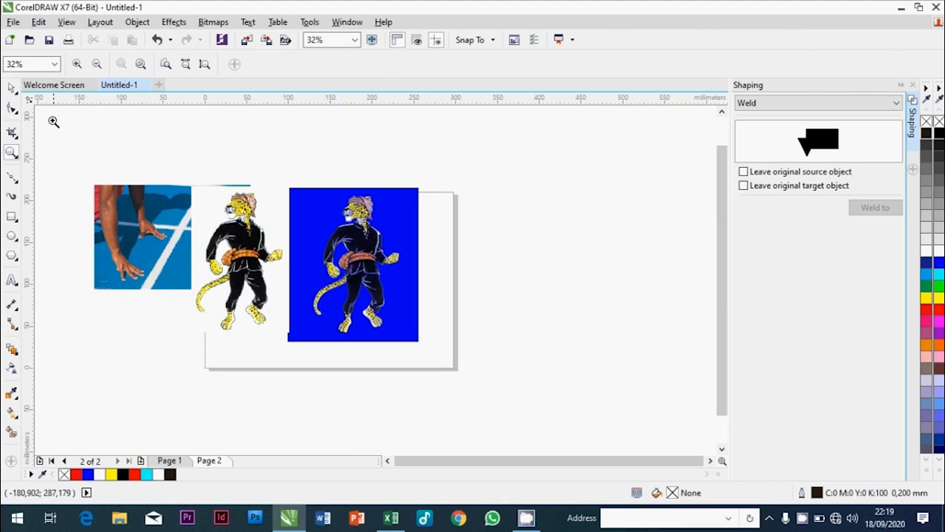
click(11, 88)
drag(548, 153, 251, 347)
key(Delete)
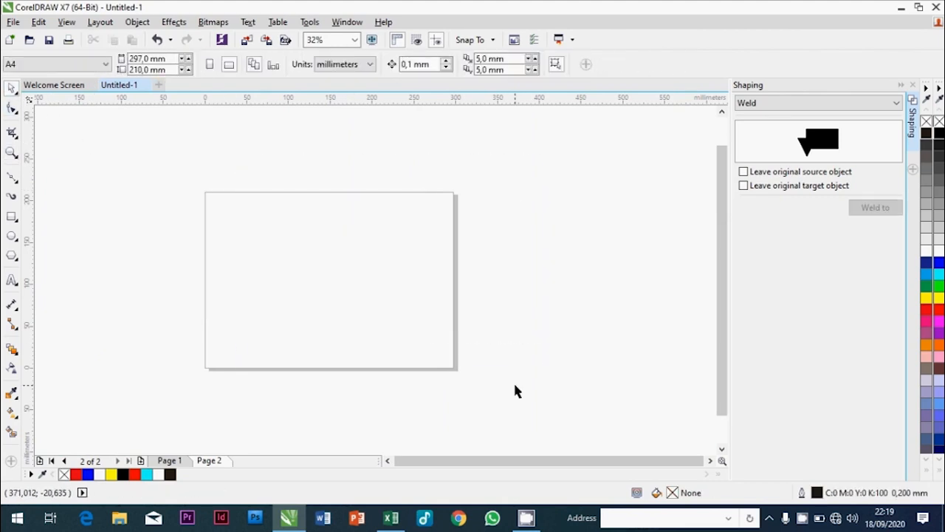
Step: Draw a closed Z-shaped Bezier ribbon about 155 by 120 mm, tapering to a point at its lower right end
click(11, 153)
drag(177, 182, 527, 394)
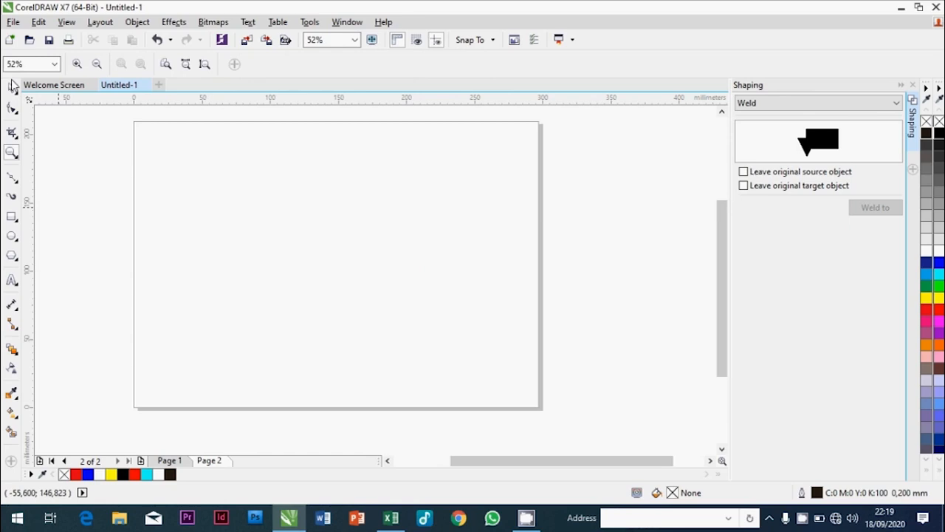
click(12, 87)
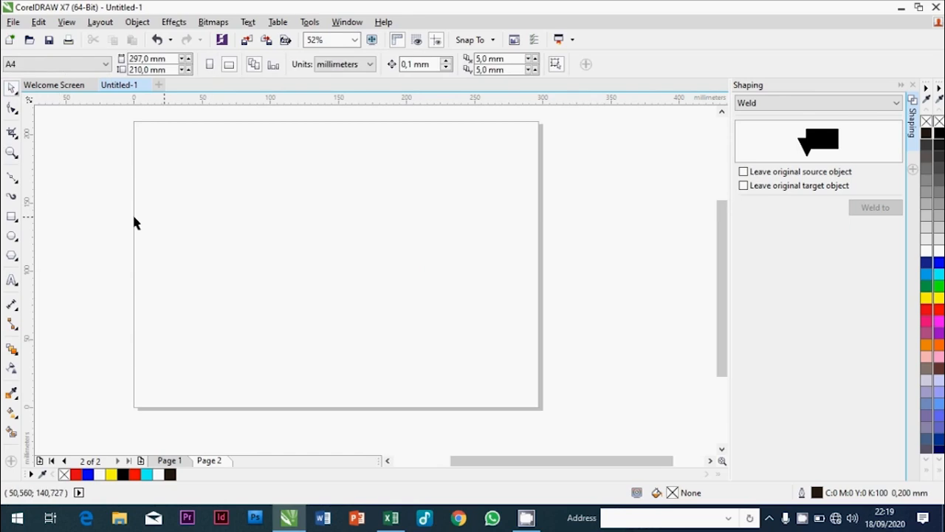
click(12, 177)
click(226, 183)
drag(397, 227, 285, 317)
click(414, 345)
click(236, 262)
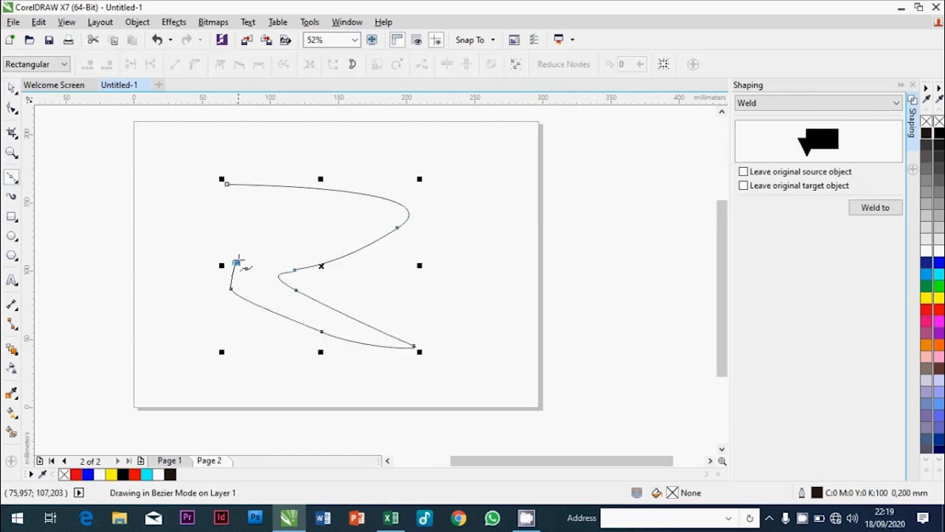
drag(288, 240, 255, 210)
click(205, 213)
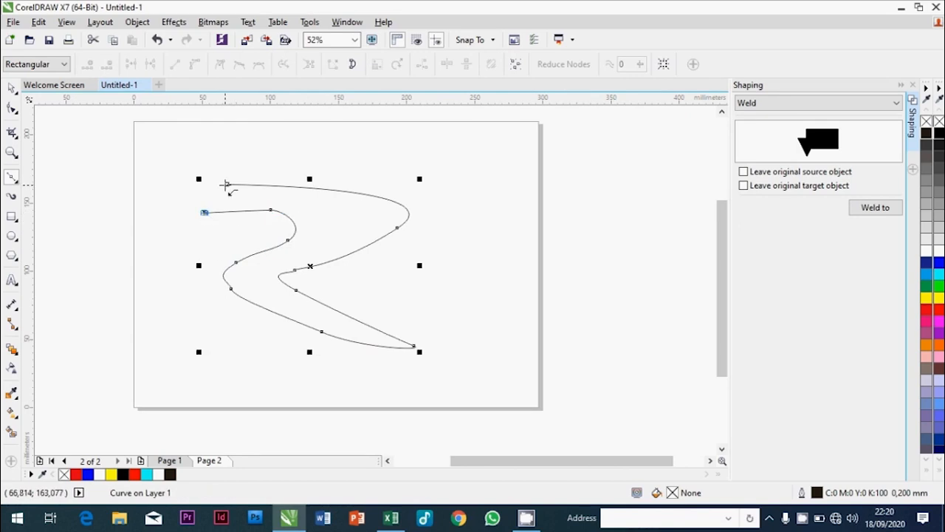
click(227, 184)
Step: Smooth the ribbon's bends by reducing it to seven nodes and fill the shape red
click(12, 107)
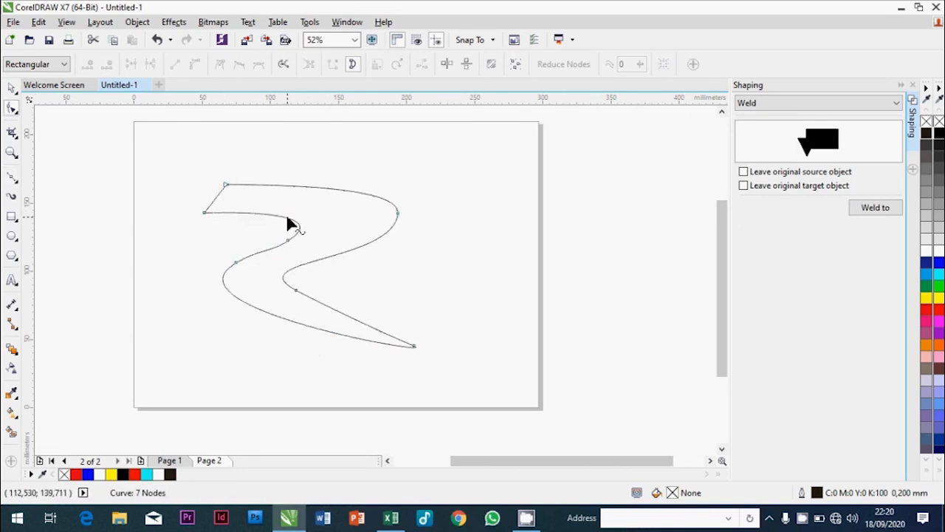
click(12, 87)
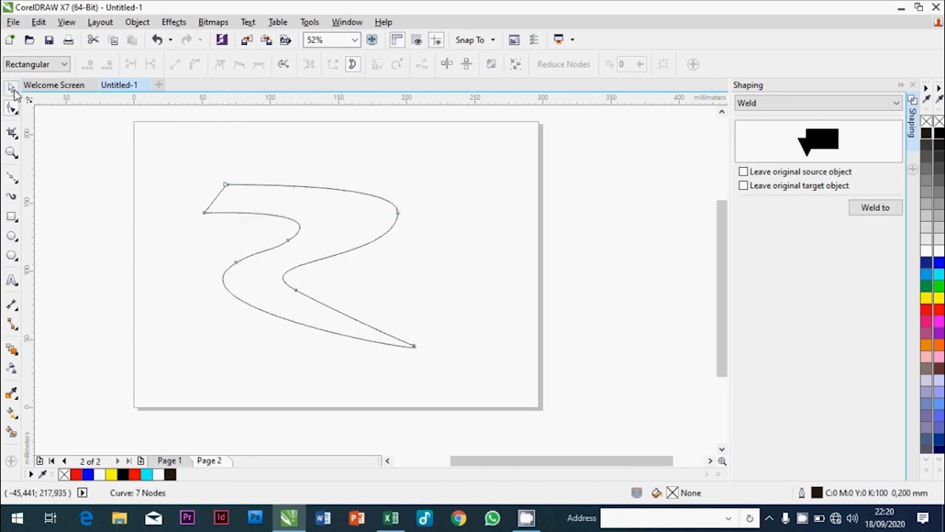
click(928, 314)
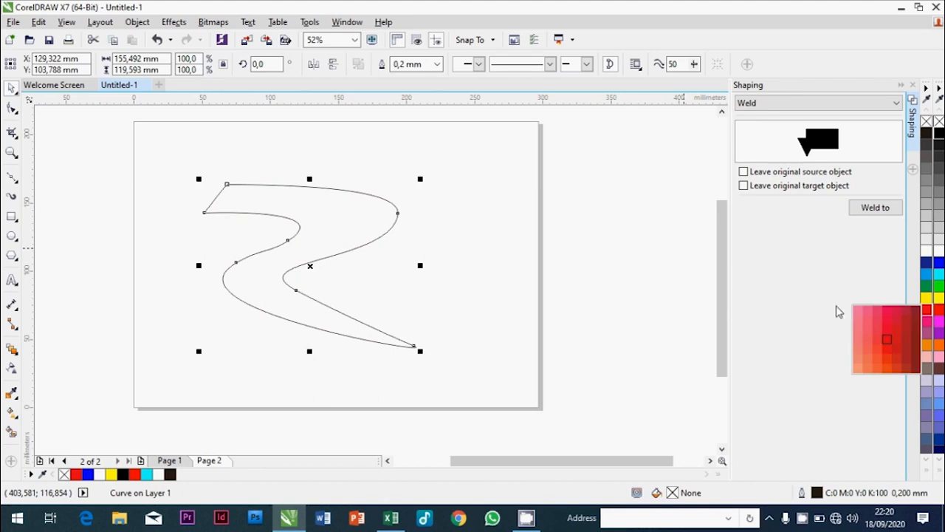
click(928, 314)
click(609, 274)
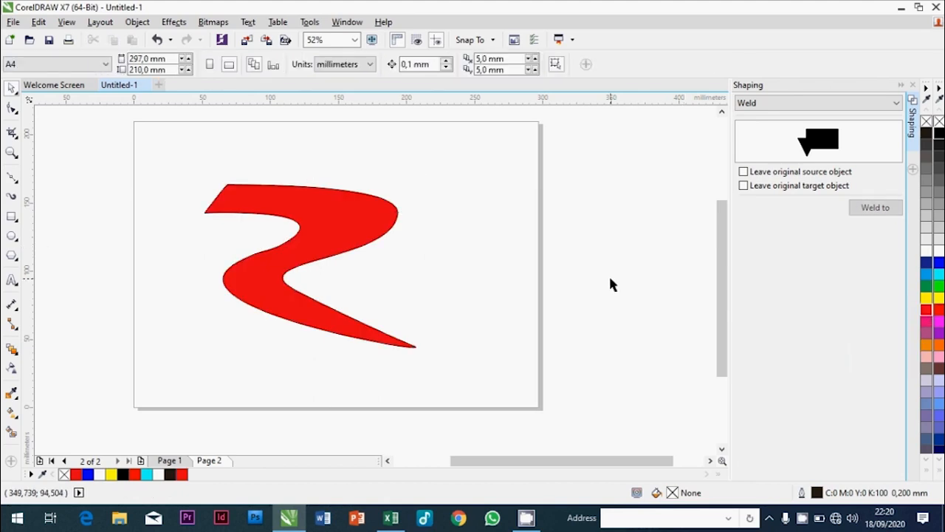
Step: Draw a square about 126 mm wide over the red ribbon and stretch the ribbon horizontally to about 178 mm
click(12, 218)
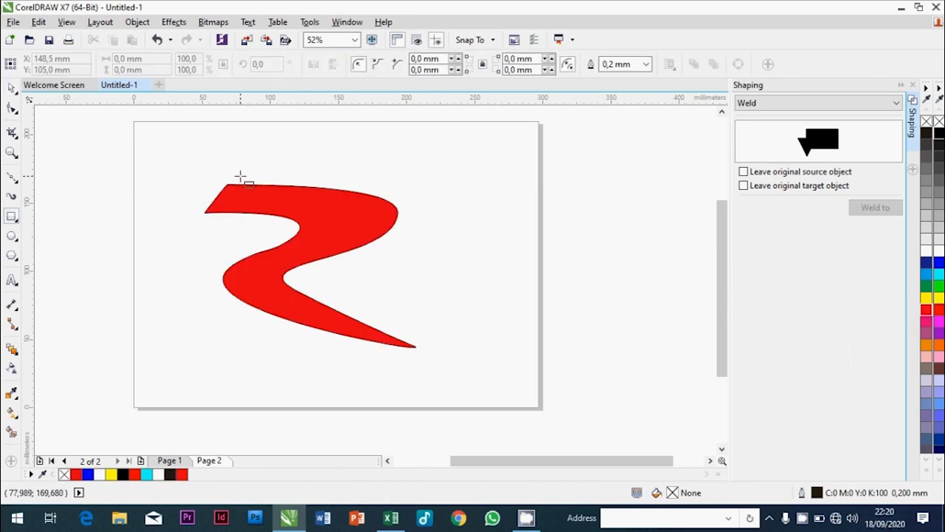
drag(240, 176, 380, 348)
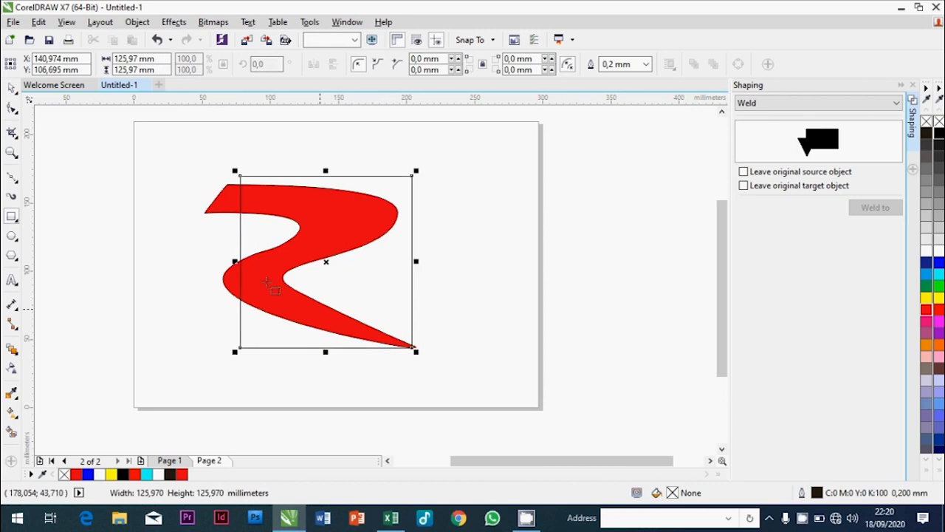
click(11, 89)
click(210, 205)
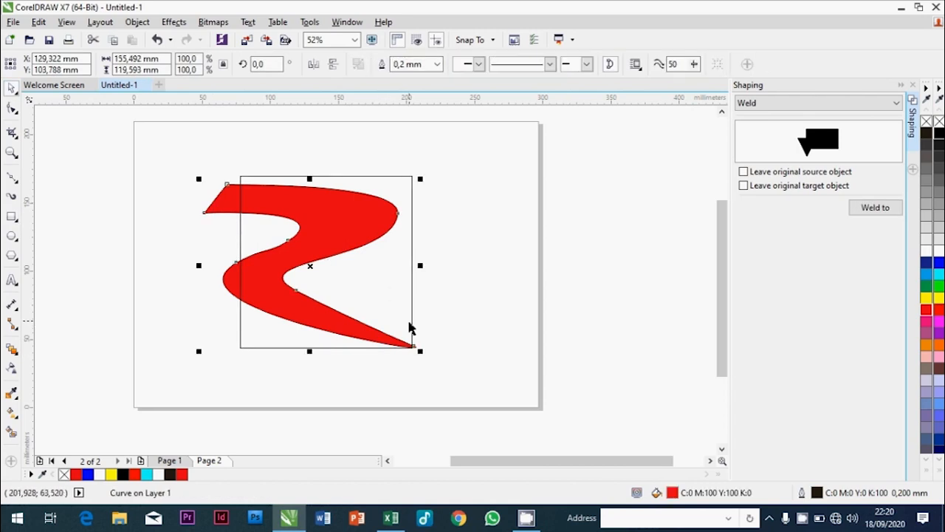
drag(420, 266, 448, 266)
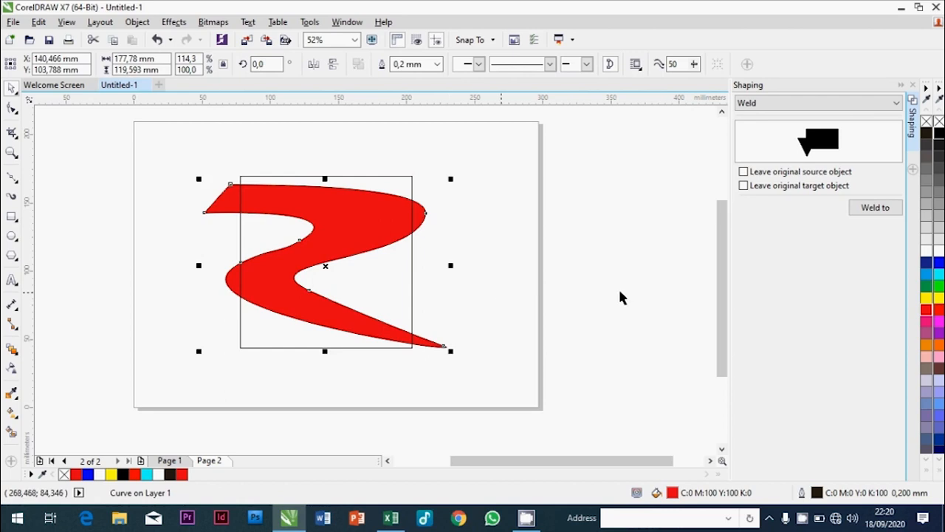
click(497, 288)
Step: Trim the square with the red ribbon, keeping the source object, and delete the ribbon
click(420, 222)
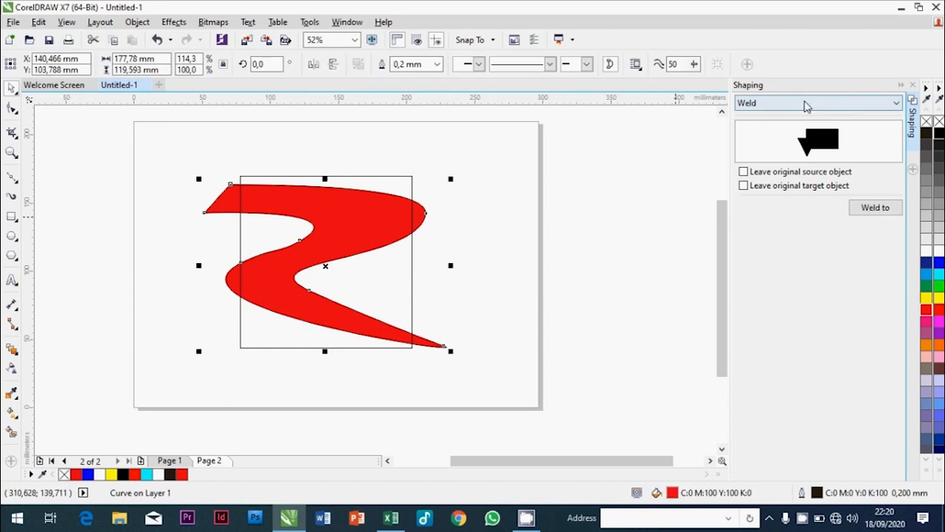
click(804, 103)
click(796, 128)
click(861, 211)
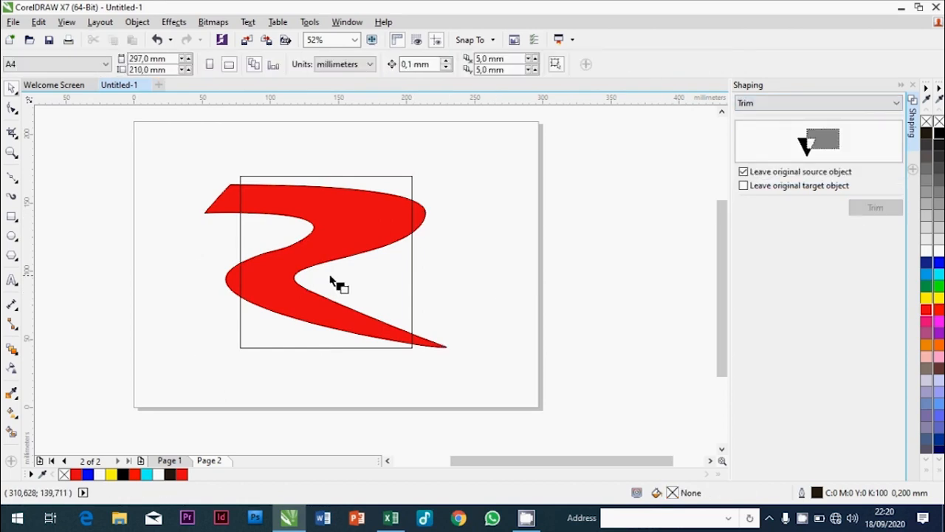
click(332, 278)
click(491, 275)
click(418, 229)
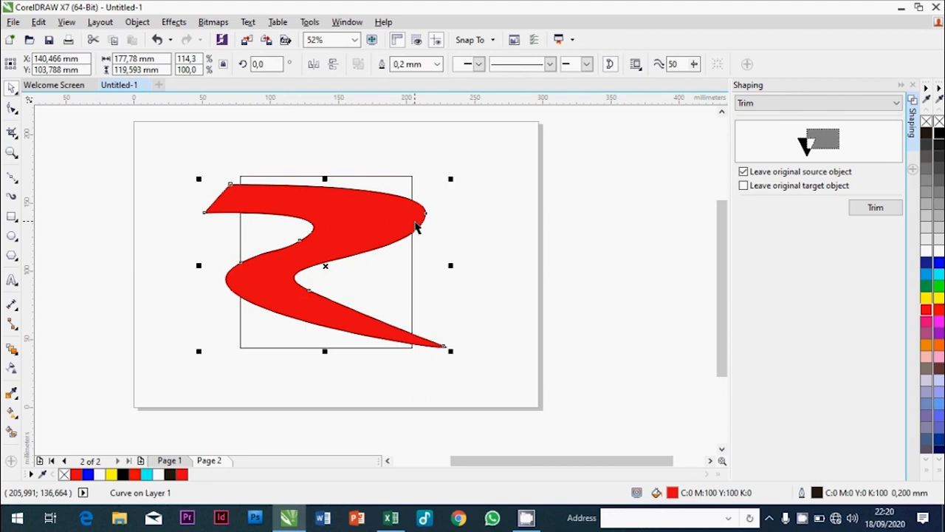
key(Delete)
Step: Fill the trimmed square's remaining pieces red and remove their outline
click(411, 255)
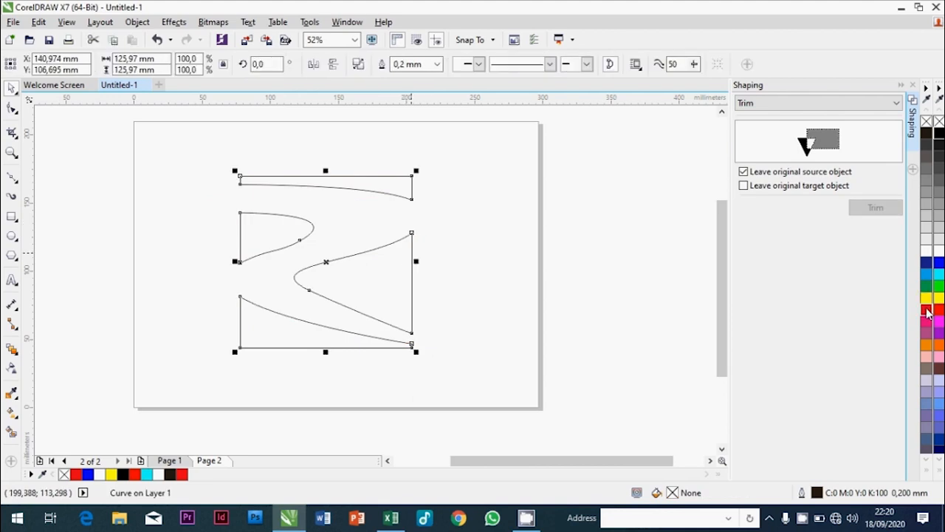
click(928, 311)
right_click(939, 121)
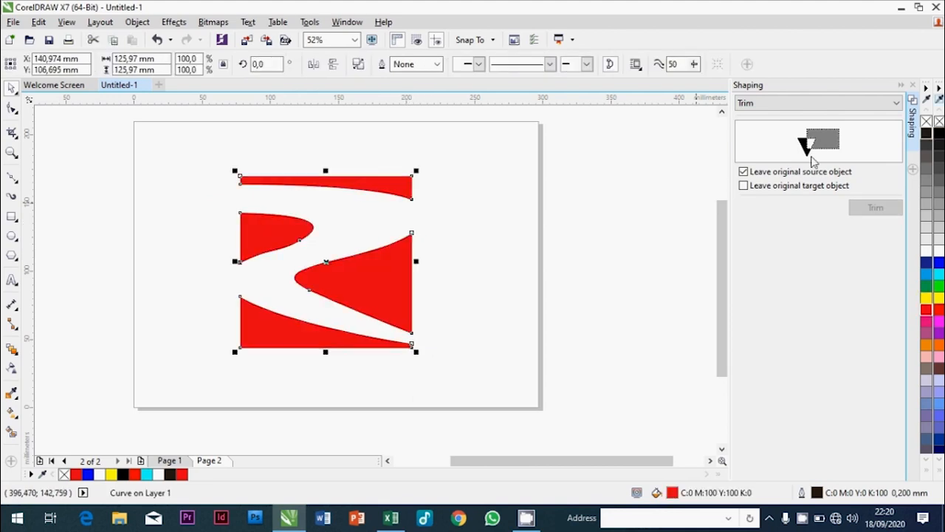
click(463, 251)
Step: Start exporting the trimmed logo as a JPG bitmap with the file name "1 logo baru"
click(355, 261)
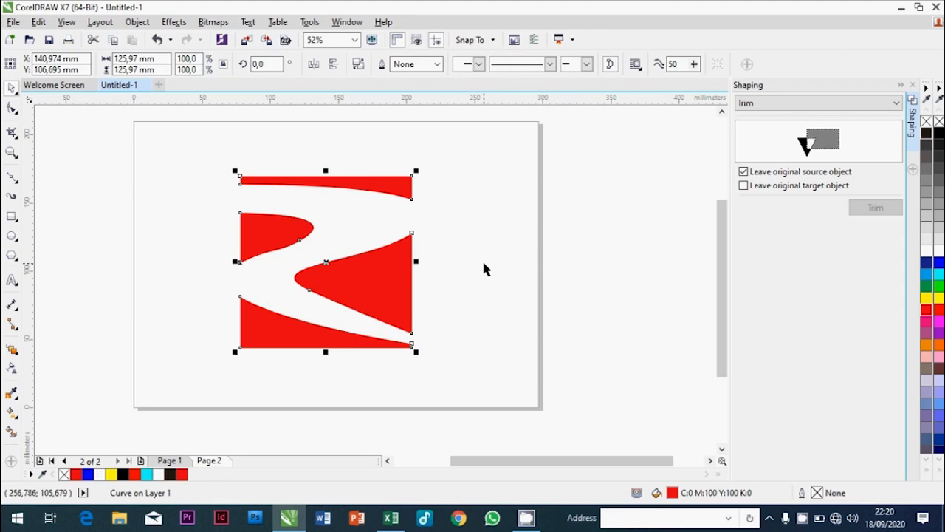
key(ctrl+e)
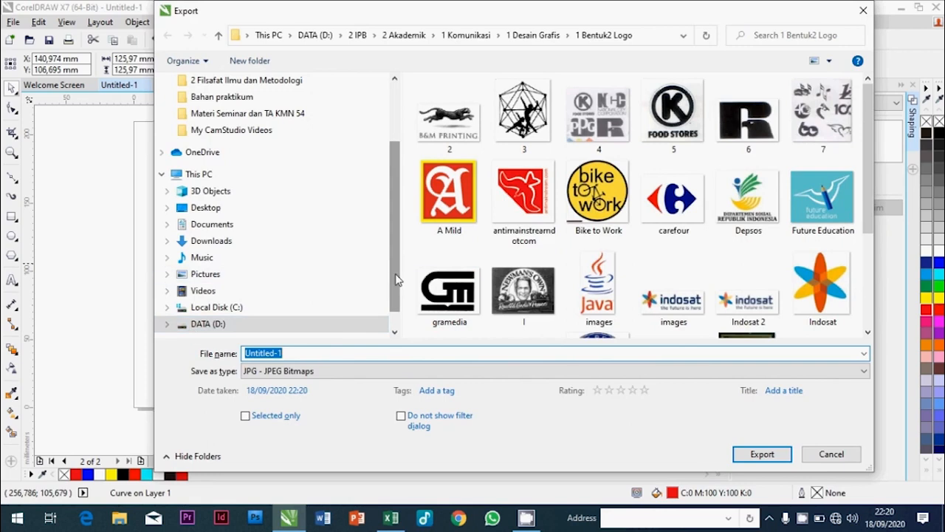
scroll(396, 281, down, 1)
click(332, 352)
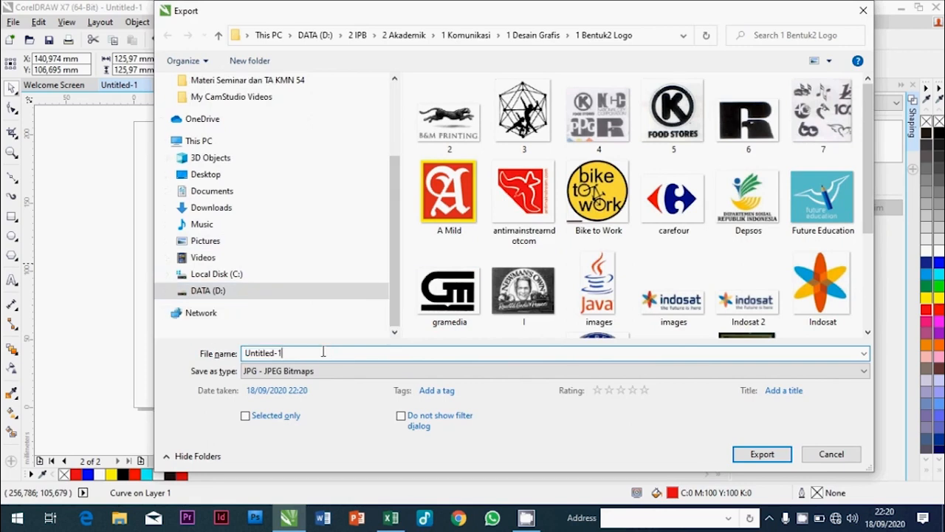
key(ctrl+a)
text(lo)
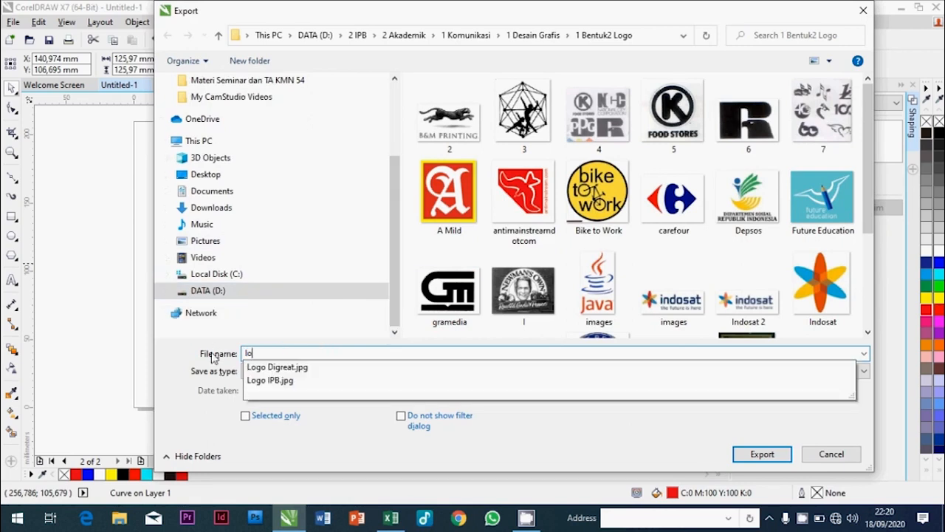
text(go baru)
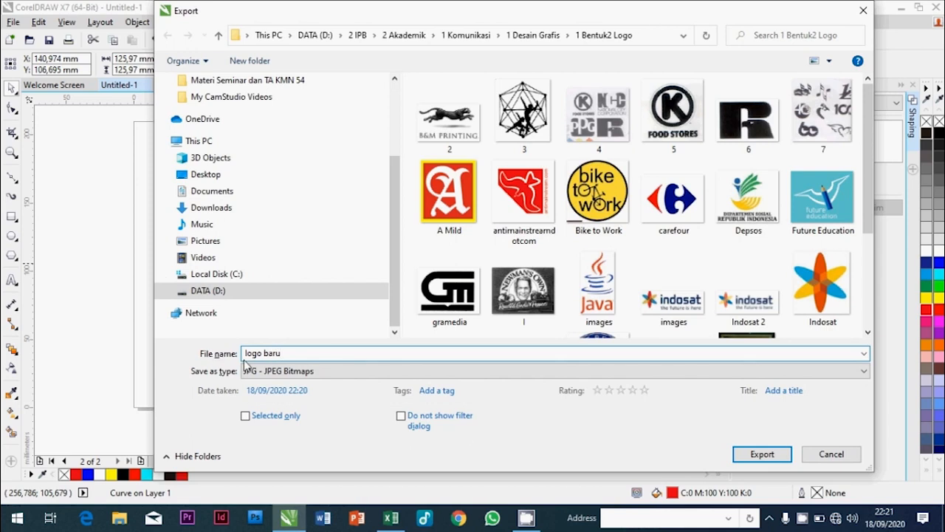
click(245, 353)
text(1)
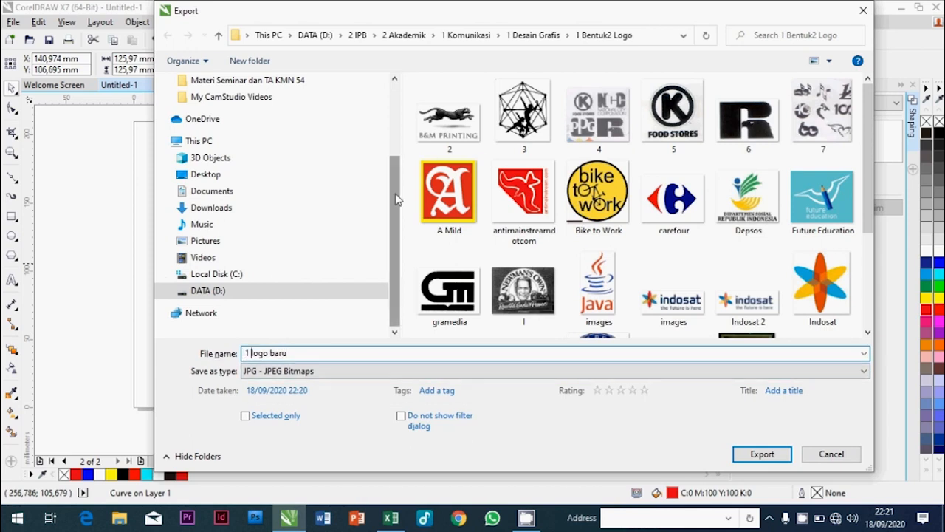
Step: Change the export destination to the 2 IPB folder on DATA (D:) and name the JPG file "0 logo baru"
click(167, 290)
click(230, 214)
click(249, 353)
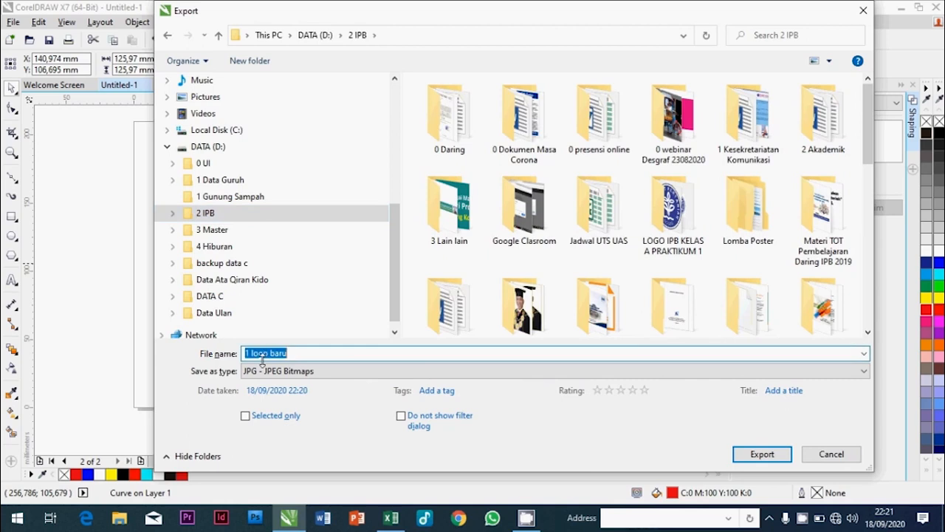
click(249, 353)
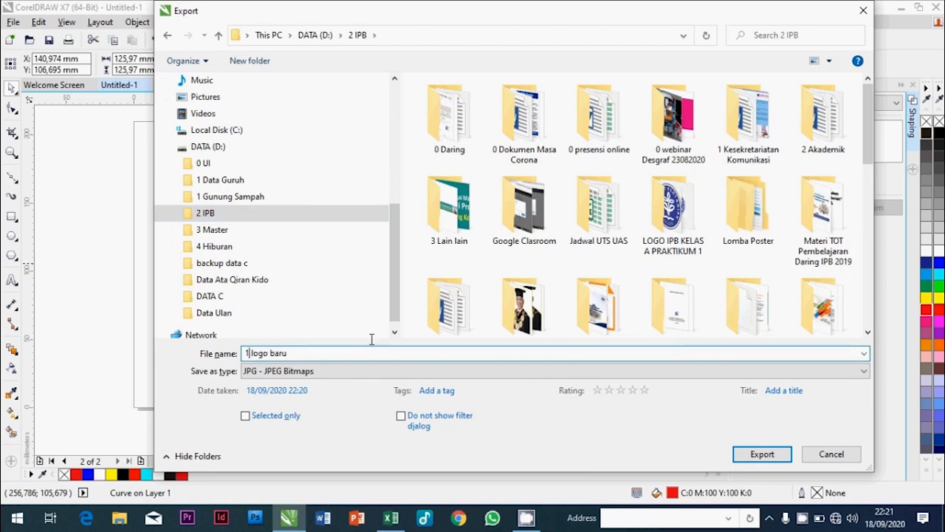
key(BackSpace)
text(0)
click(761, 456)
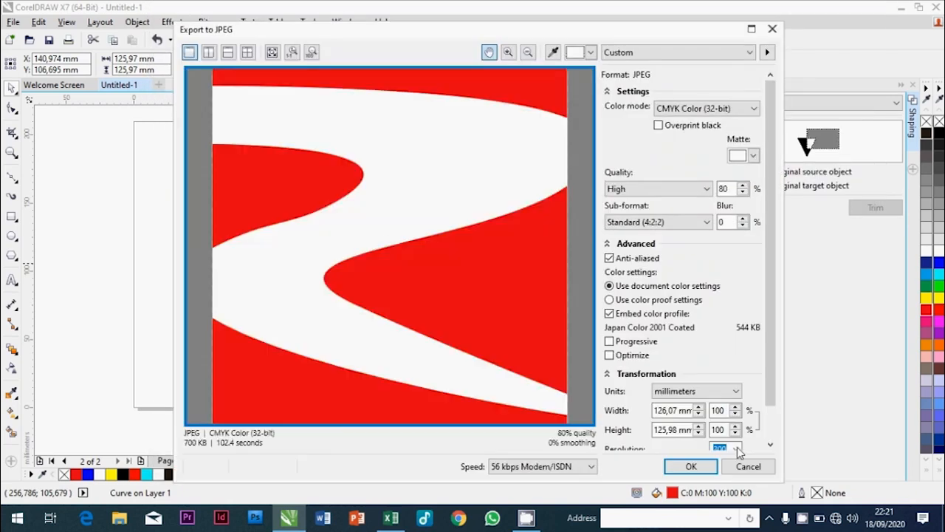
Step: Set the JPEG resolution to 72, complete the export and deselect the logo
scroll(772, 381, down, 1)
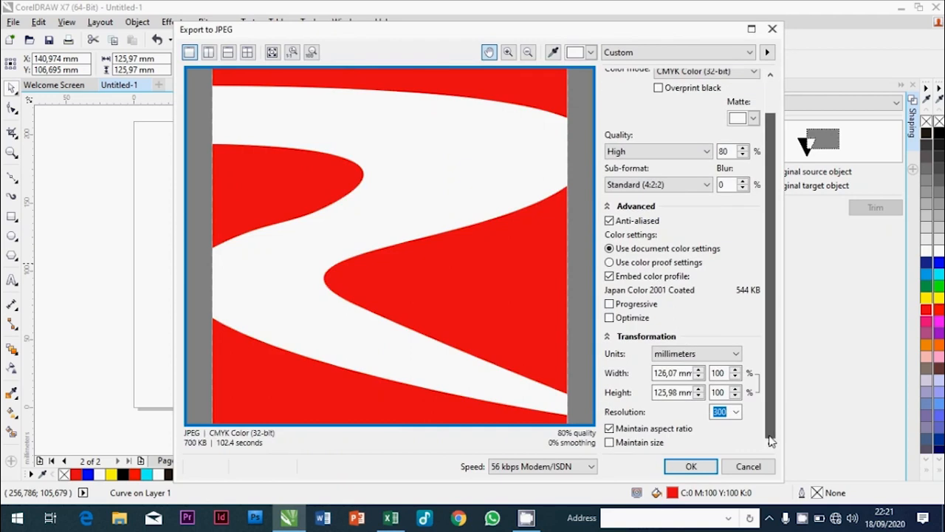
click(736, 413)
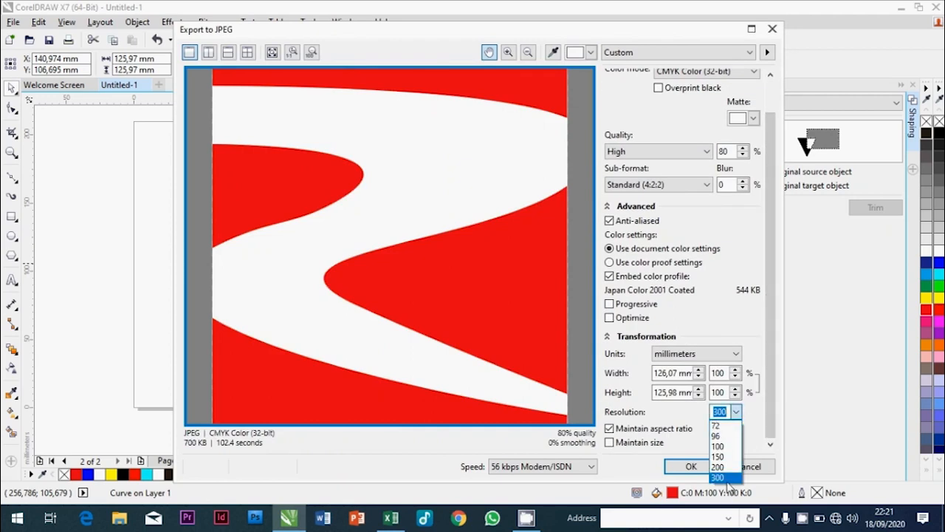
click(716, 425)
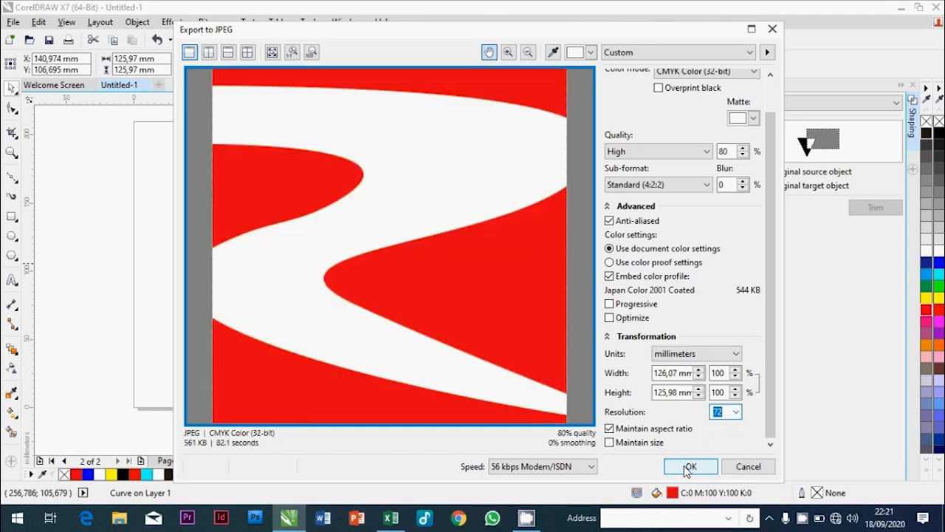
click(688, 467)
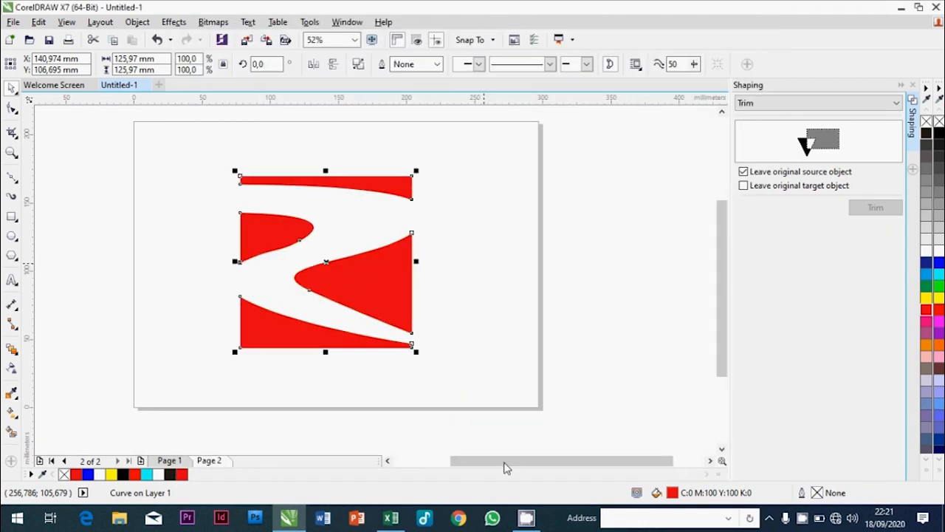
key(Escape)
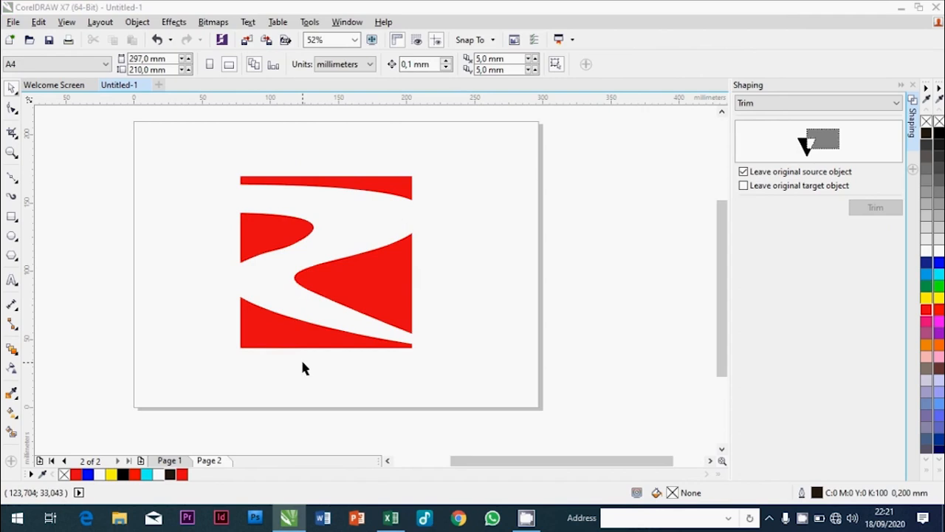
Step: Switch to File Explorer and view the exported "0 logo baru" image in Photos
click(119, 517)
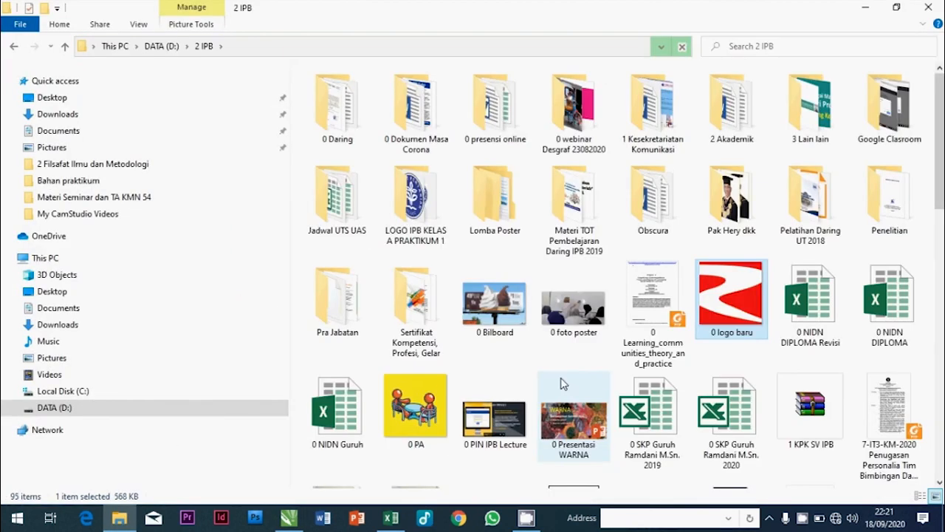
right_click(746, 281)
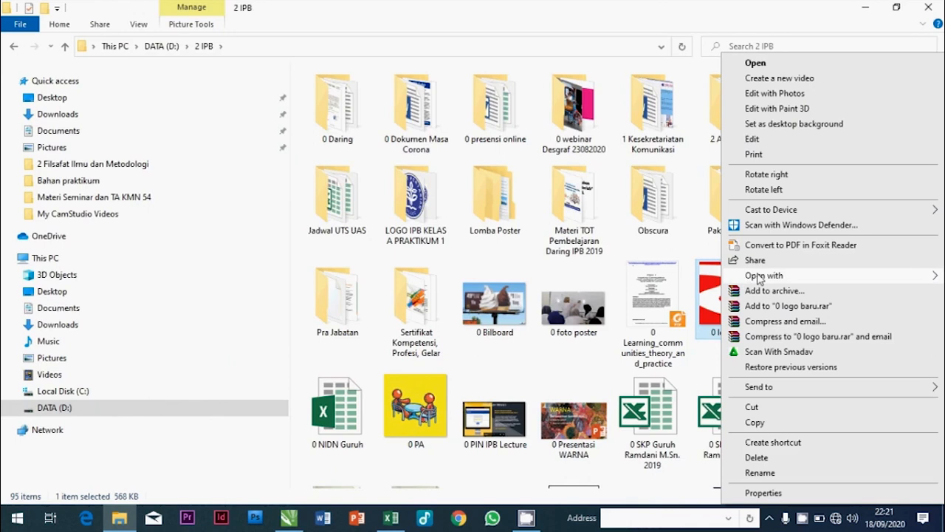
mouse_move(759, 278)
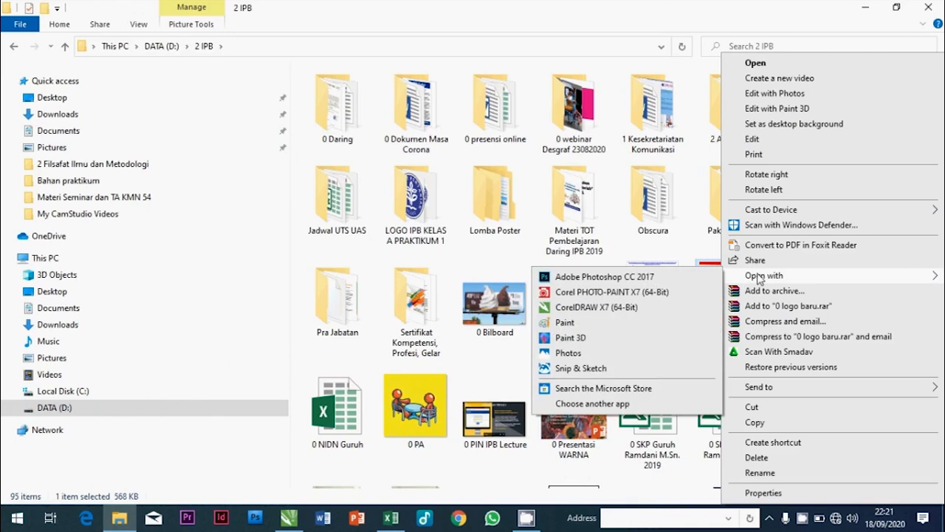
click(570, 353)
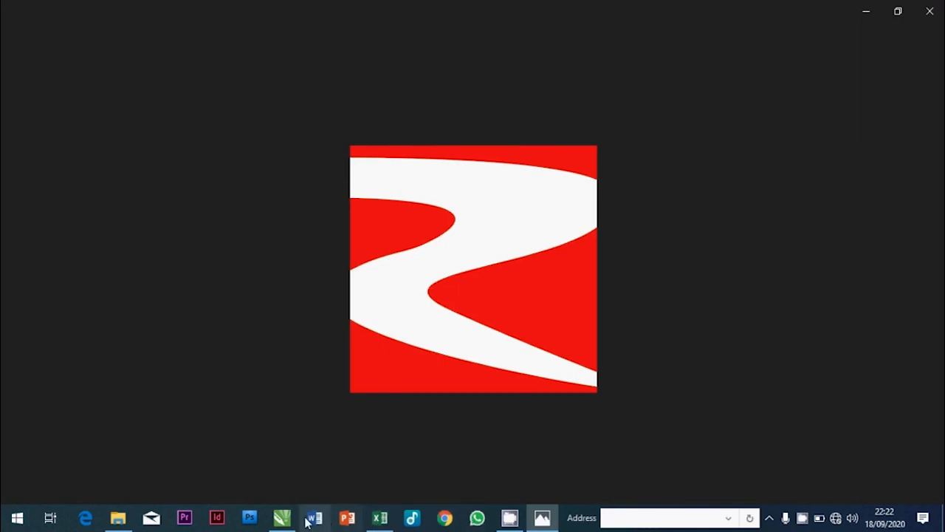
Step: Copy the "0 logo baru" file in File Explorer and paste it into CorelDRAW, placing it just right of the vector logo
click(119, 518)
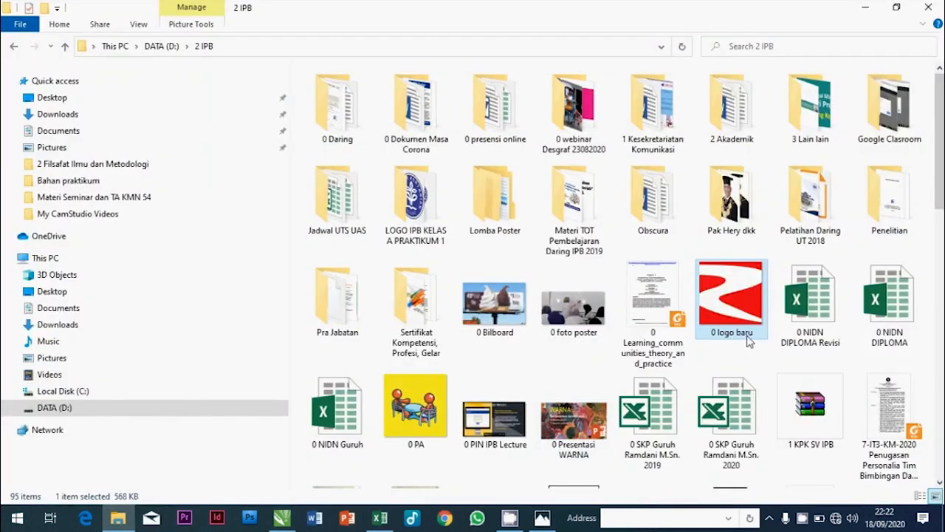
right_click(747, 311)
click(761, 420)
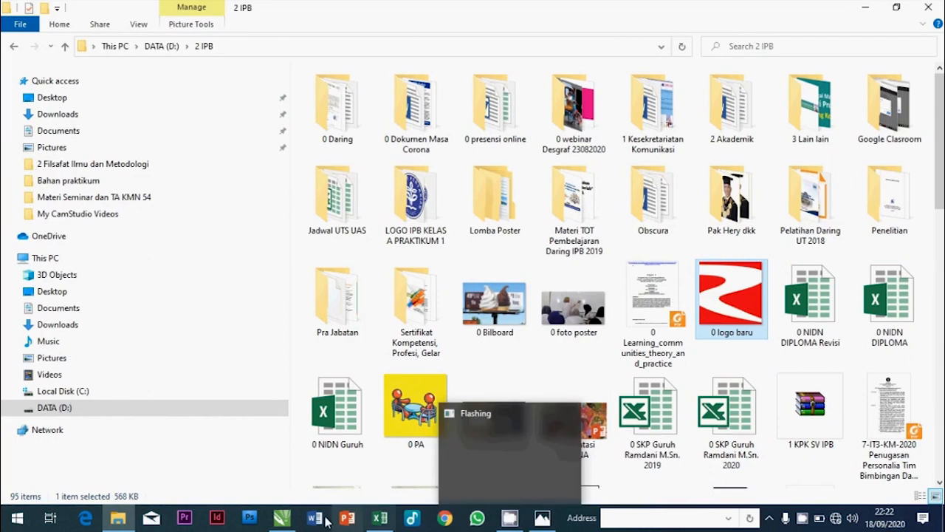
click(290, 521)
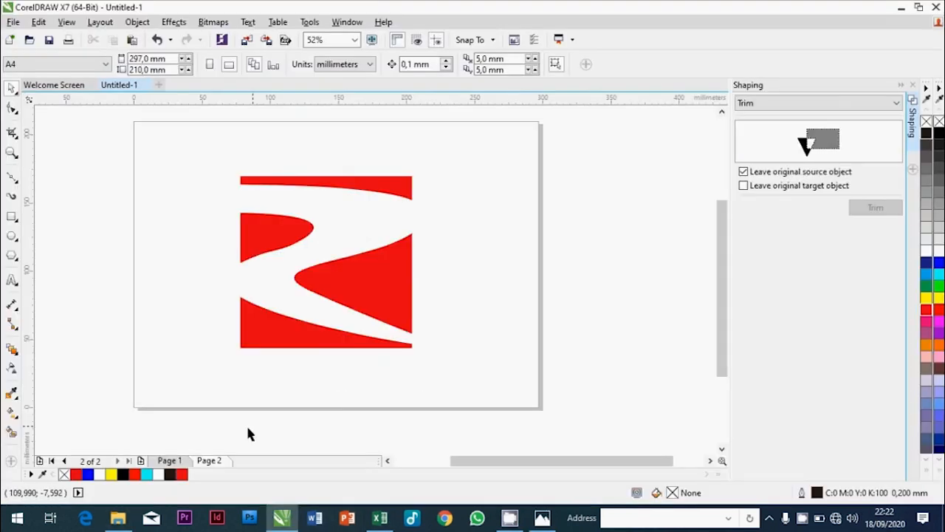
right_click(515, 281)
click(550, 365)
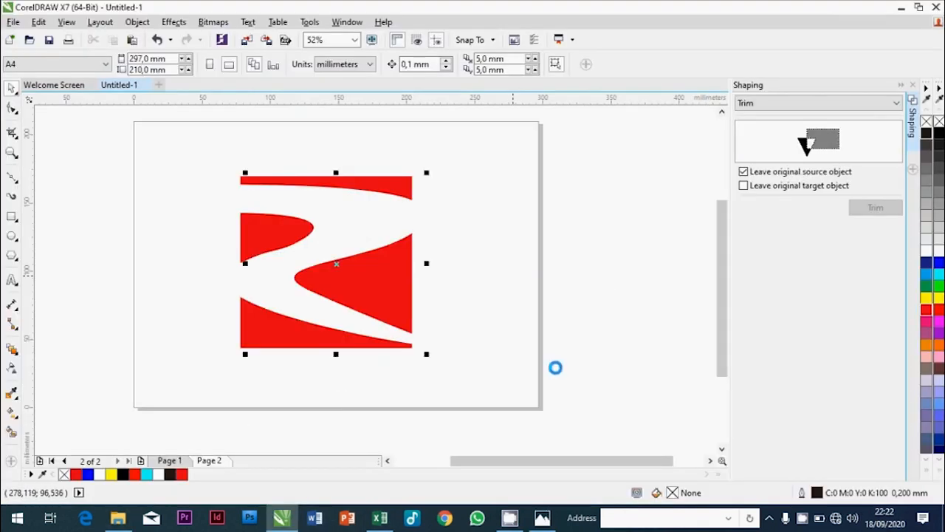
drag(328, 266, 503, 259)
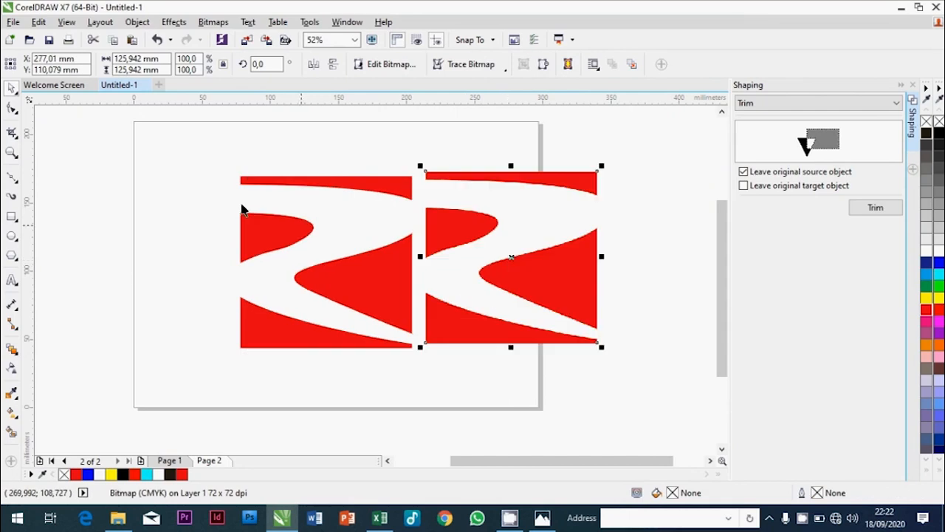
Step: Compare the vector logo's edges with the pasted 72 dpi bitmap's and examine the pixels along the bitmap's curved red edge
click(11, 154)
drag(387, 185, 465, 220)
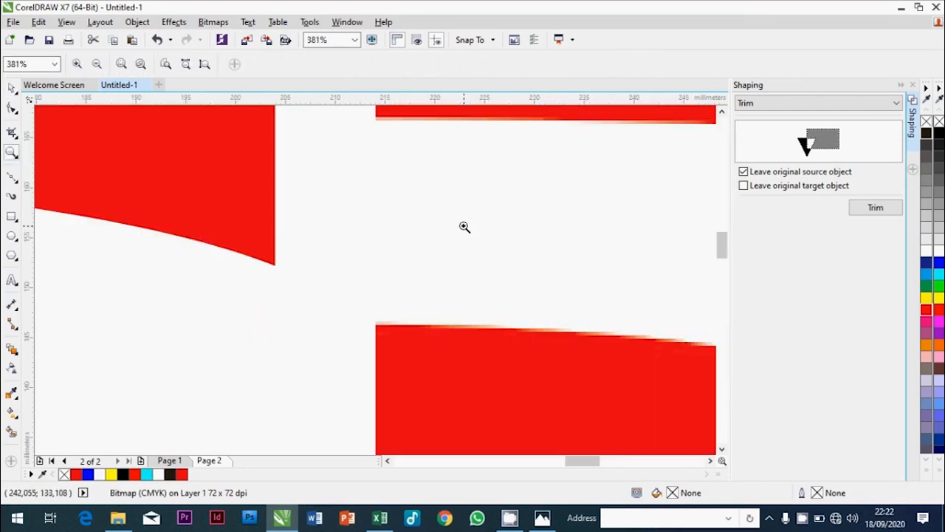
drag(480, 308, 690, 397)
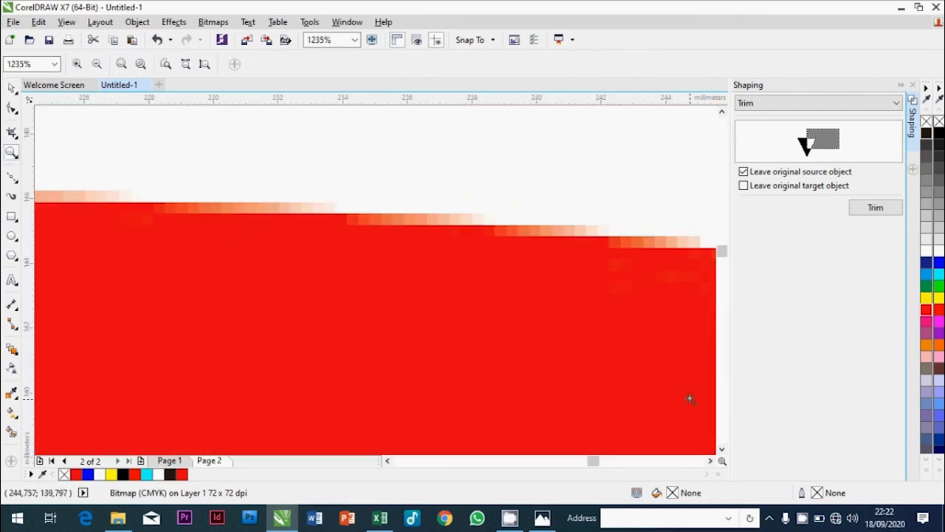
drag(302, 156, 524, 283)
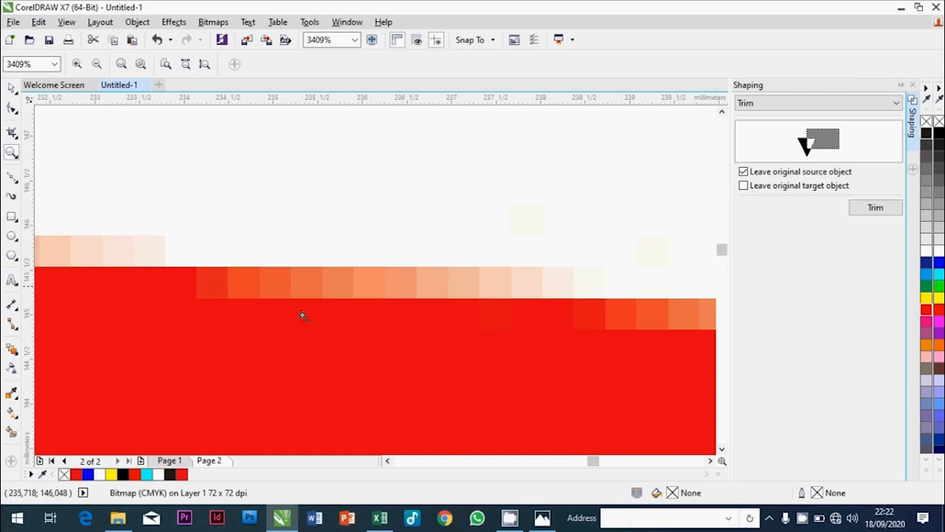
Step: Examine the pixels at the rounded tip of the bitmap logo's large red wedge and deselect the bitmap
click(96, 65)
click(97, 64)
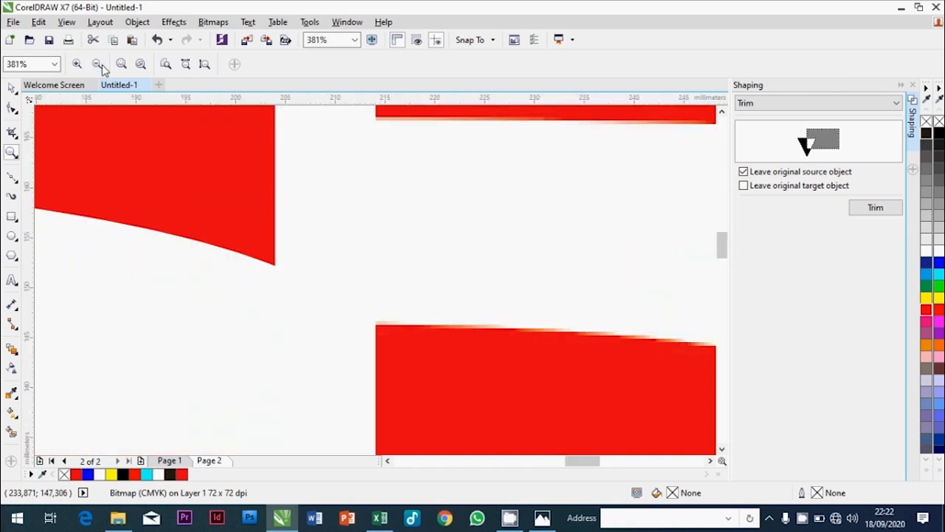
click(102, 67)
drag(474, 260, 513, 291)
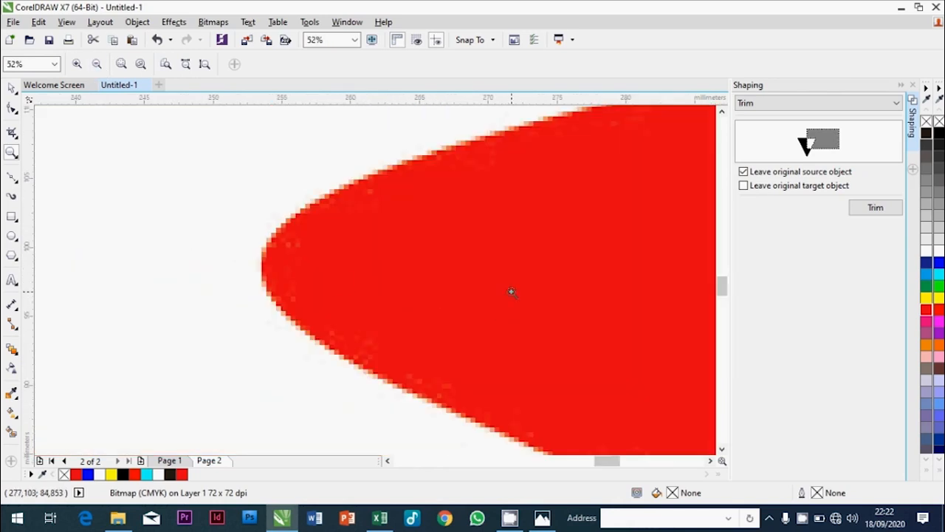
drag(327, 276, 251, 255)
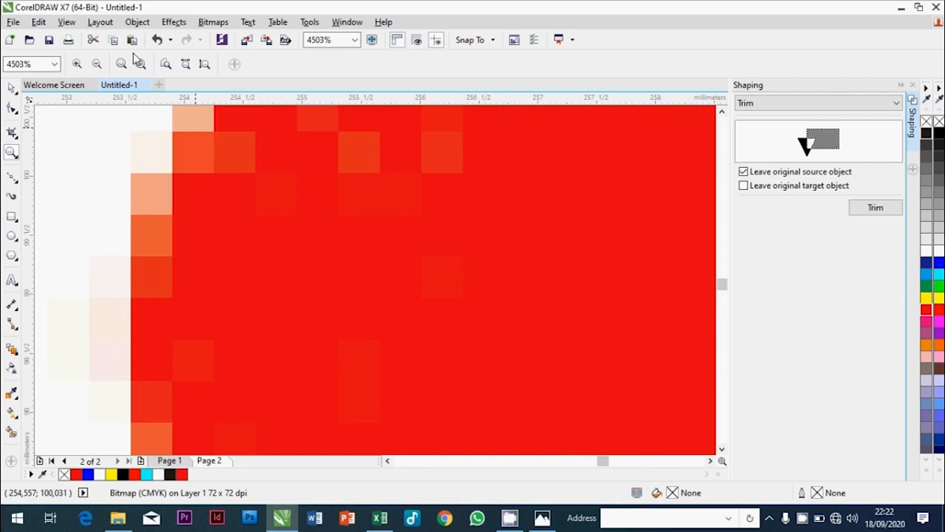
click(97, 64)
click(96, 65)
click(12, 88)
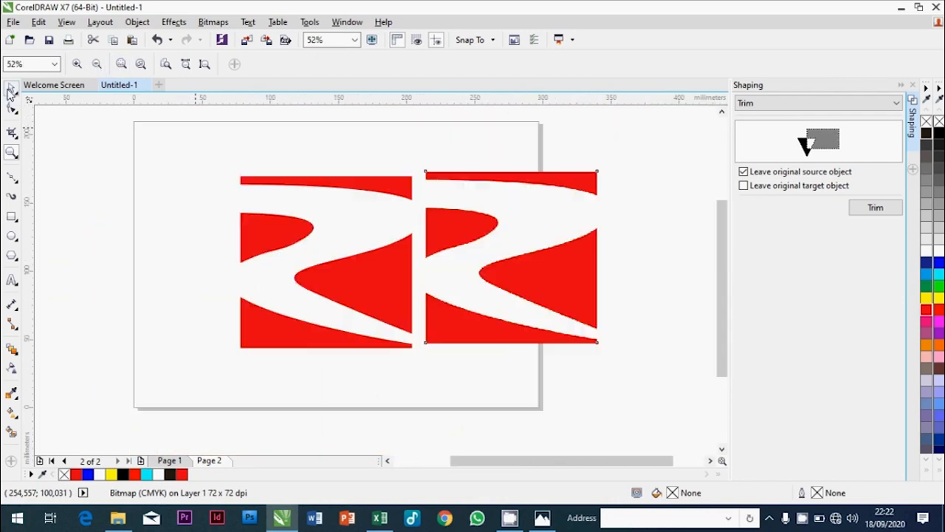
click(46, 173)
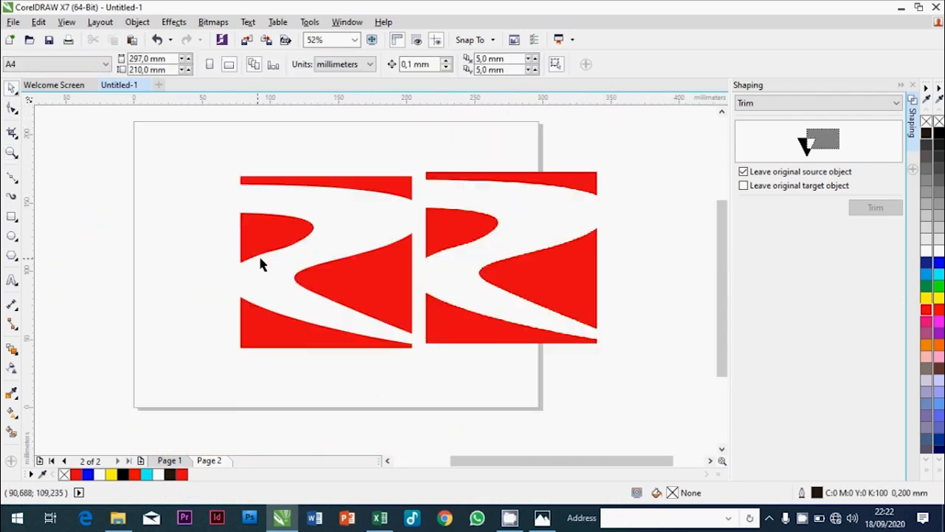
Step: Inspect the same rounded wedge tip on the vector logo at high magnification, comparing its curve with the bitmap's
drag(269, 258, 342, 301)
click(12, 153)
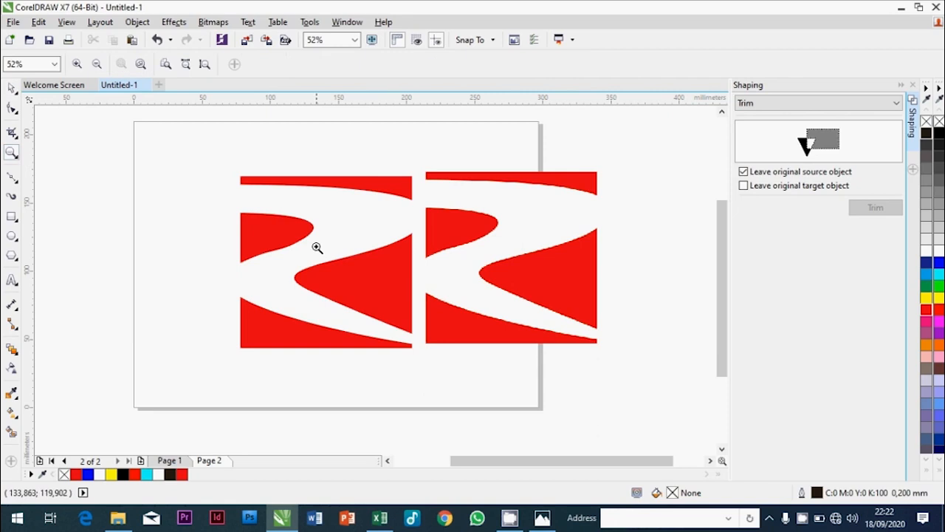
drag(282, 256, 327, 300)
drag(261, 216, 345, 289)
drag(303, 243, 440, 349)
click(96, 63)
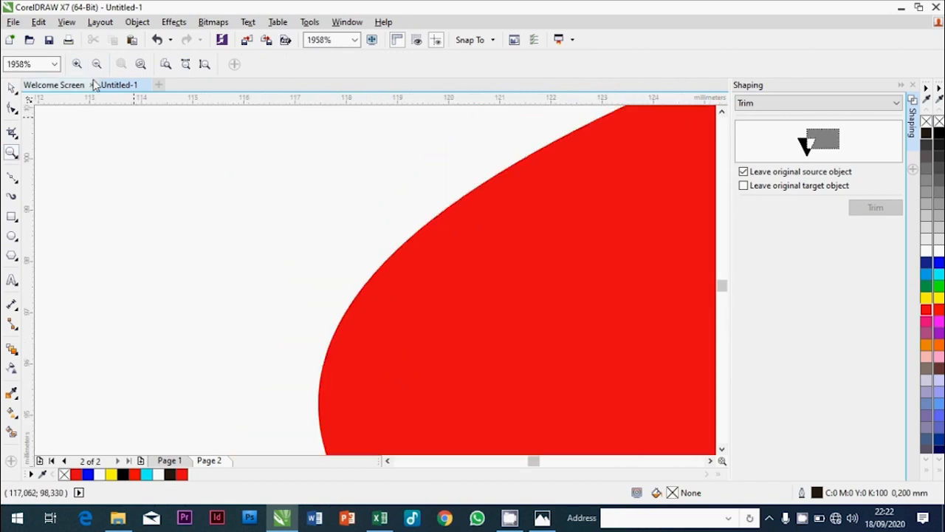
click(96, 65)
click(97, 65)
click(97, 65)
click(12, 89)
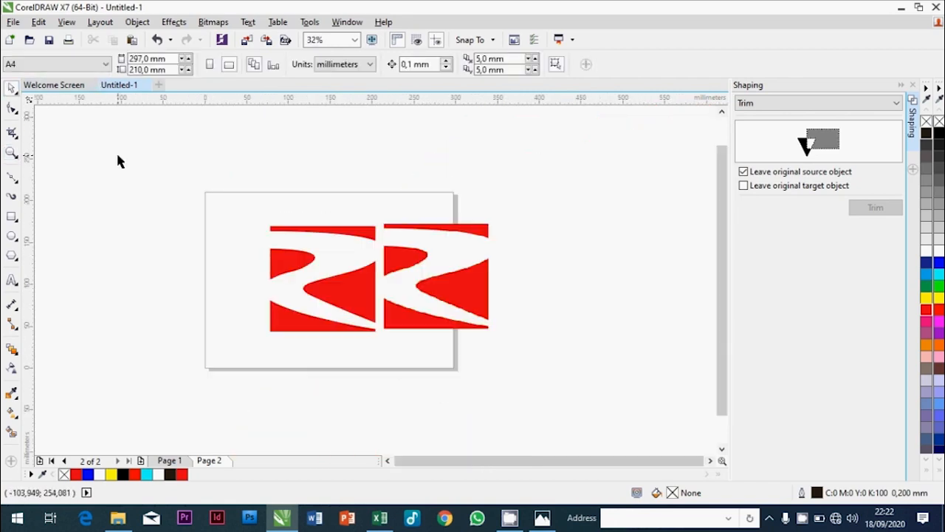